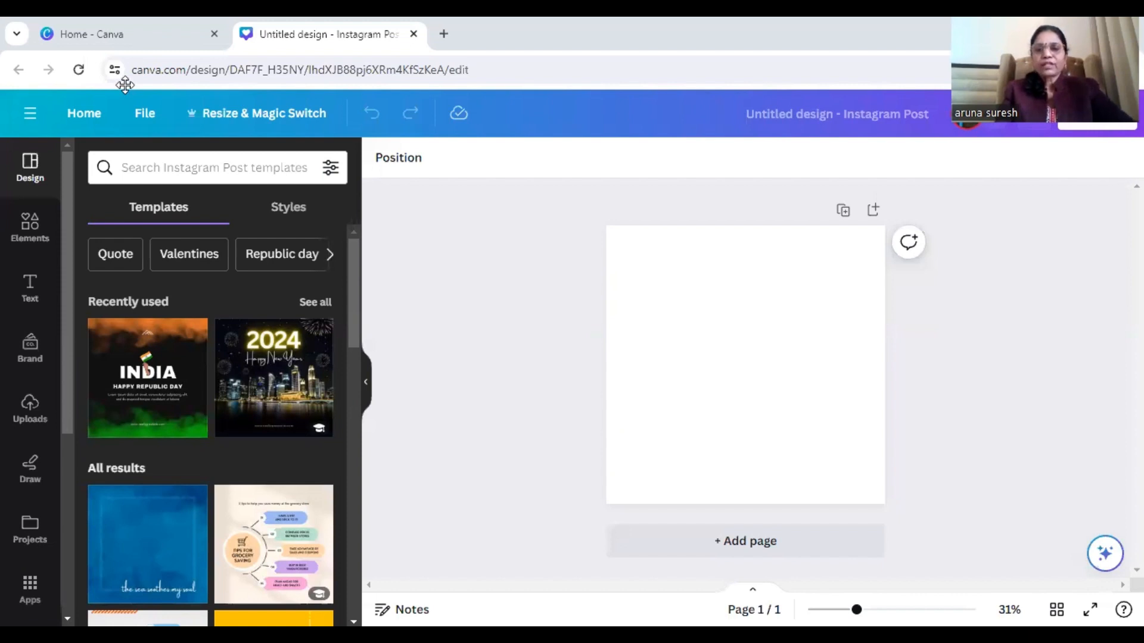
- Add a heading near the top of the blank page that reads "Good Luck!"
left_click(702, 345)
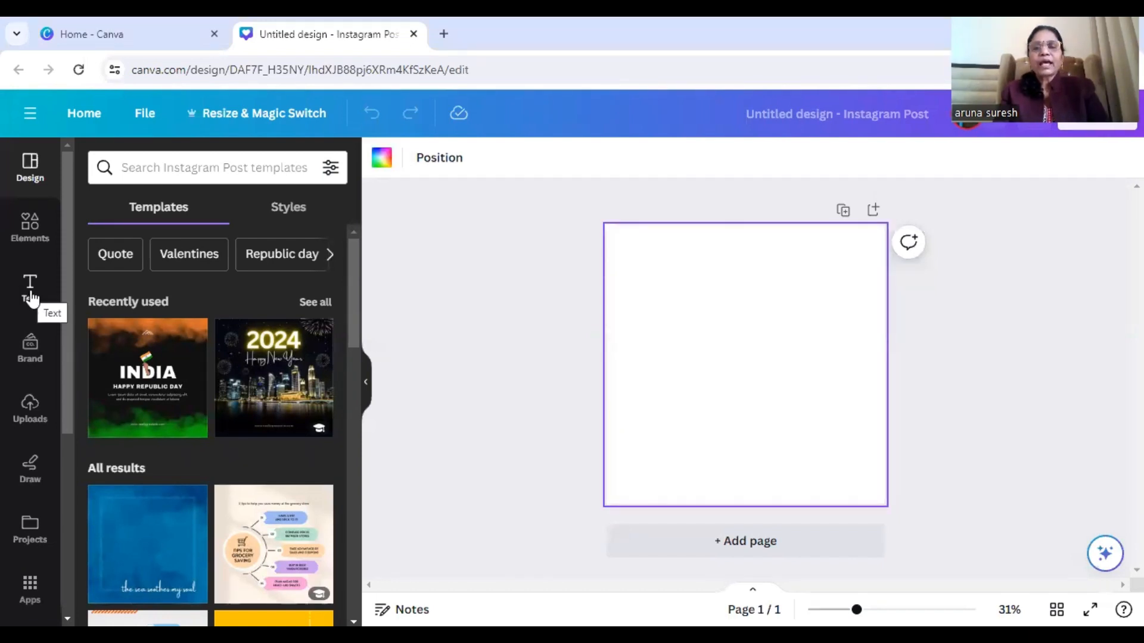
left_click(31, 292)
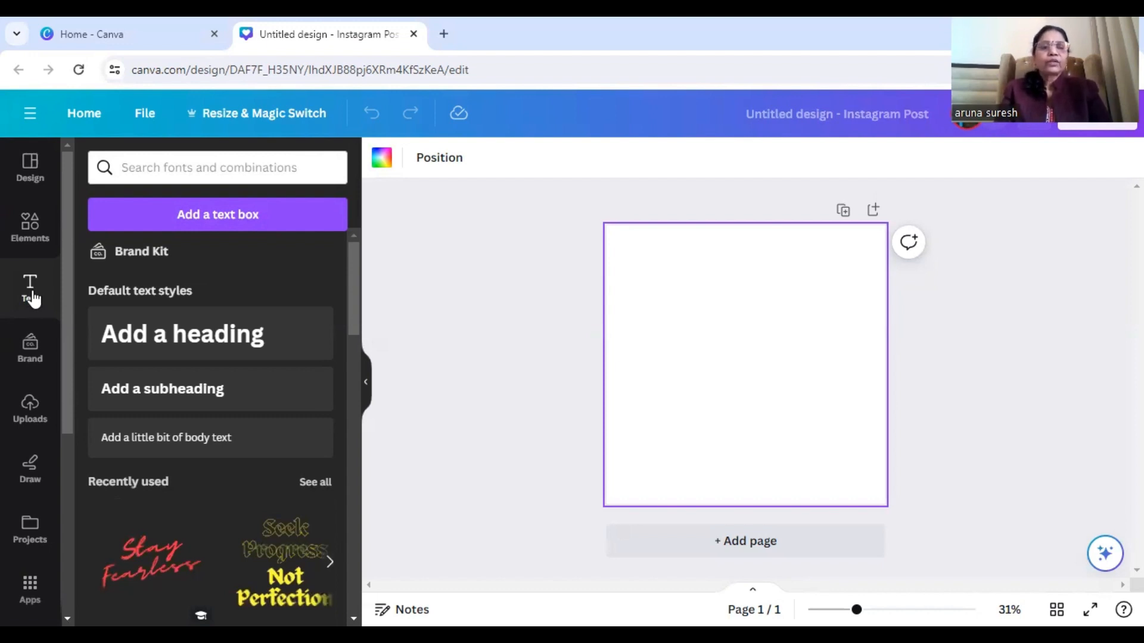
left_click_drag(179, 356, 681, 303)
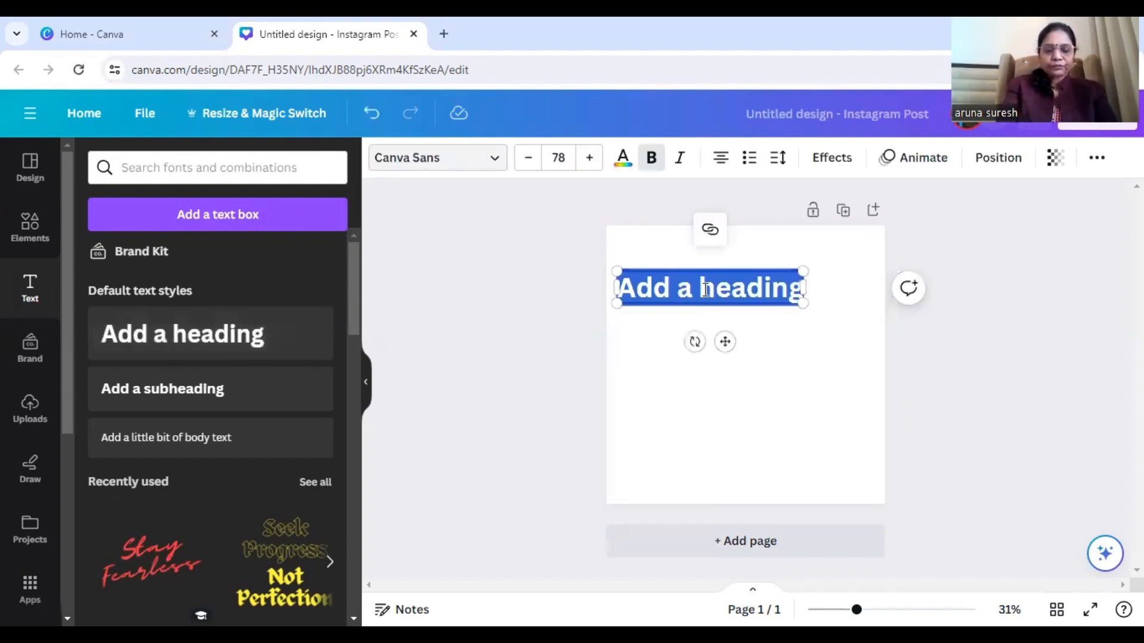
type("G")
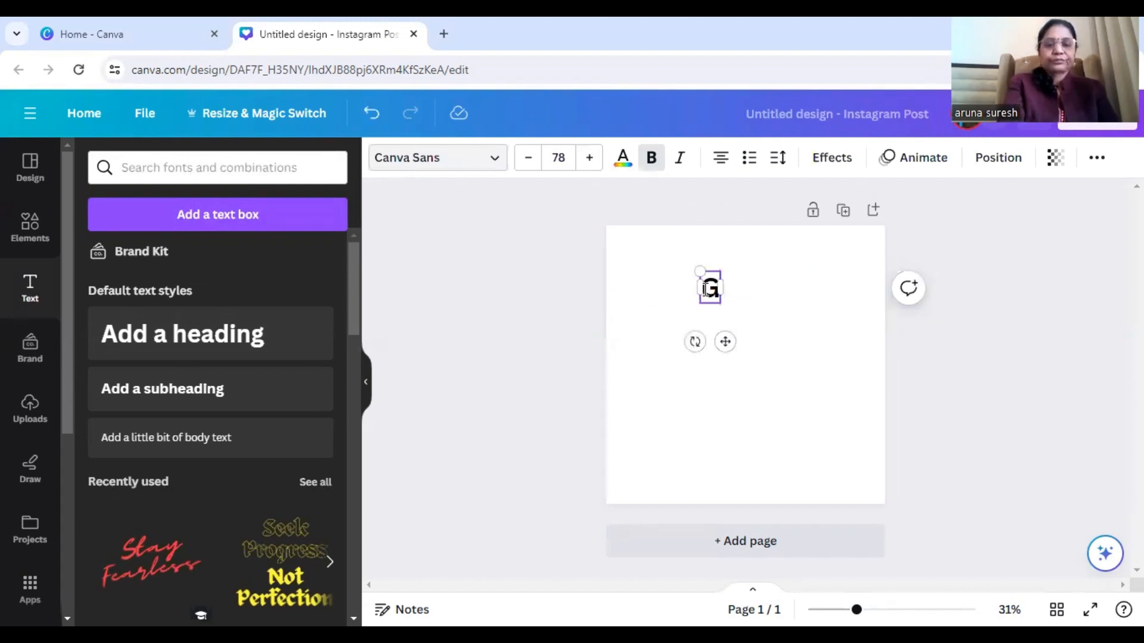
type("ood Luck!")
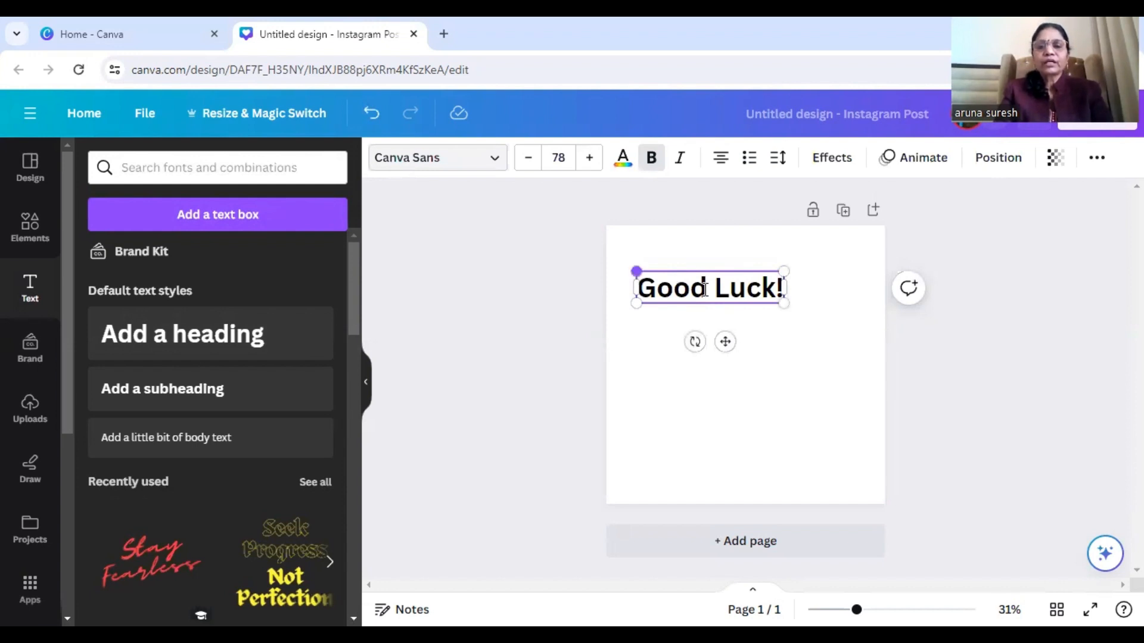
- Enlarge the "Good Luck!" heading to font size 143 so it spans nearly the full page width
left_click_drag(636, 272, 616, 267)
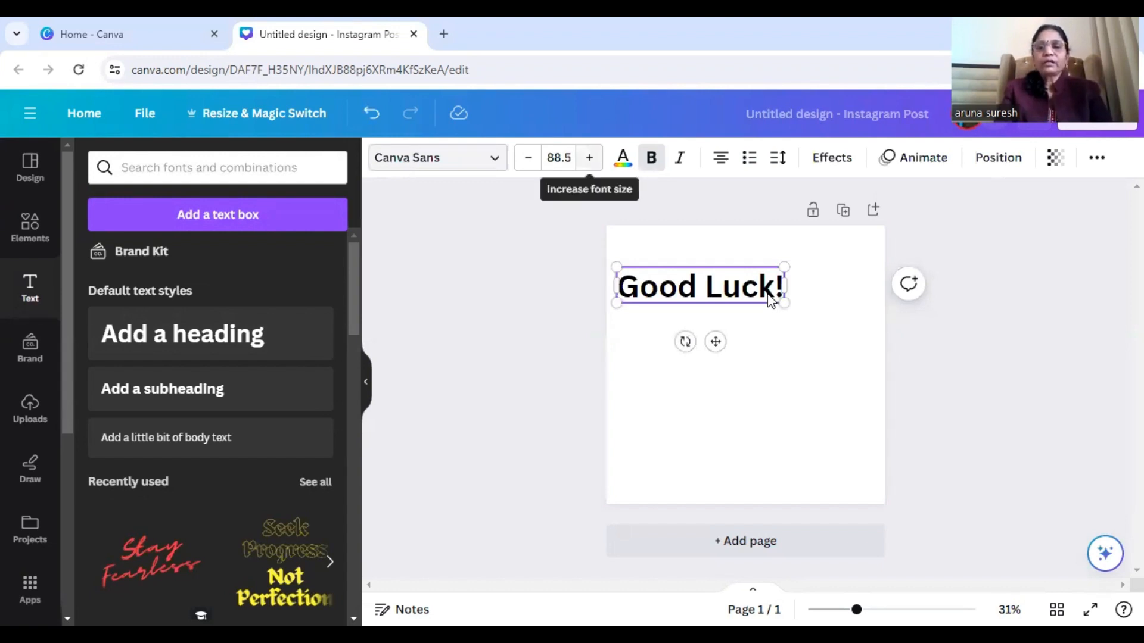
left_click(589, 158)
left_click(589, 158)
left_click(589, 158)
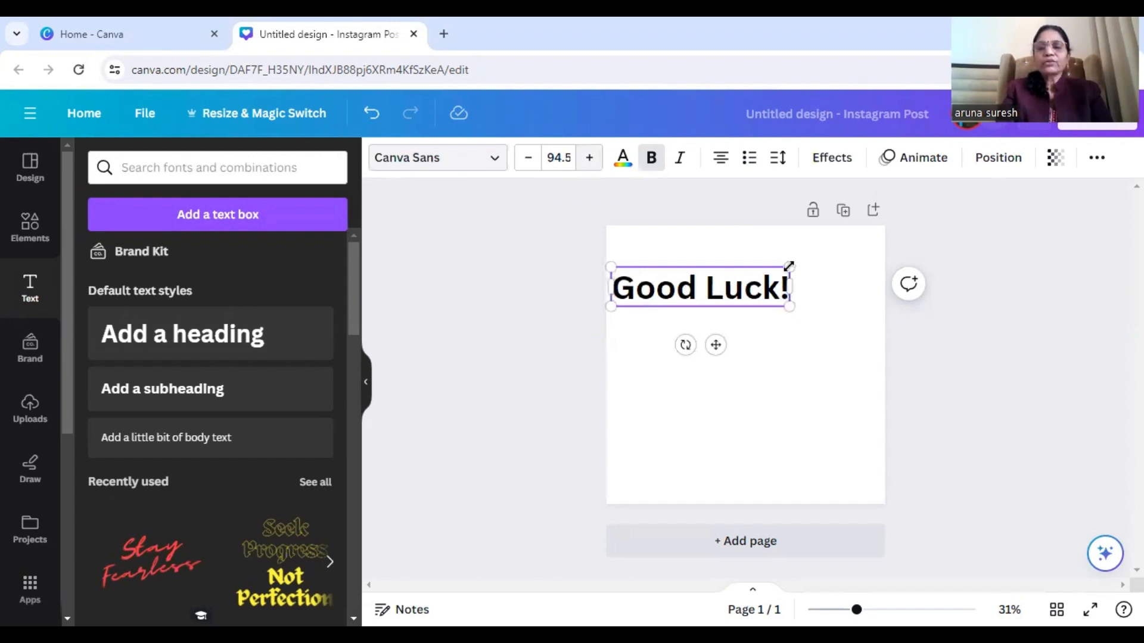
left_click_drag(789, 266, 879, 247)
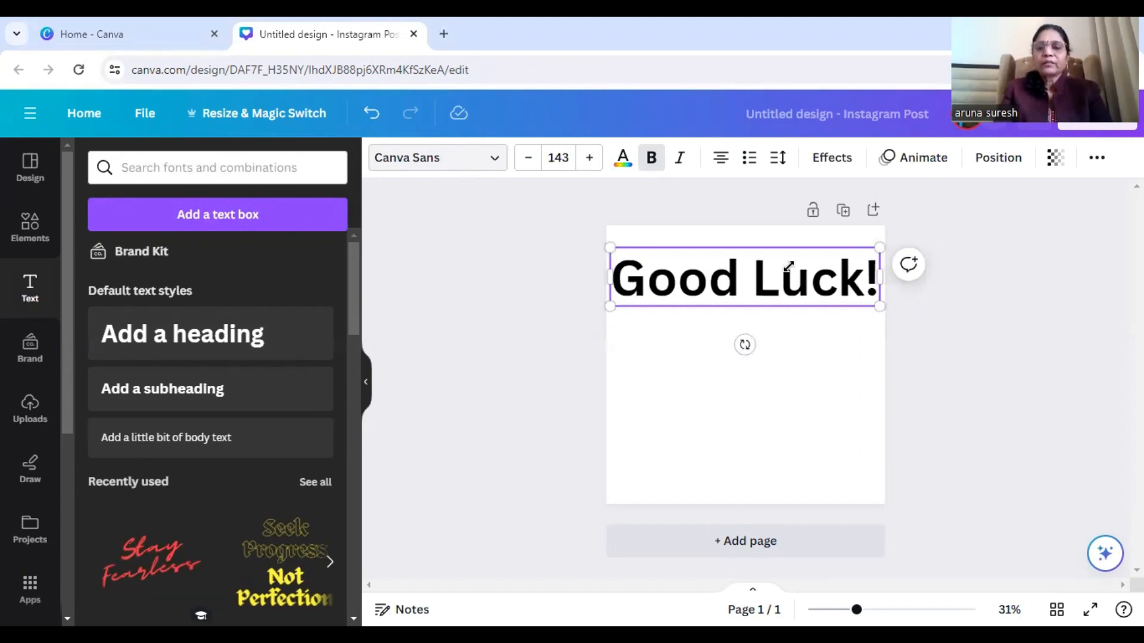
- Change the font of the whole "Good Luck!" heading to Anton
key("ctrl+a")
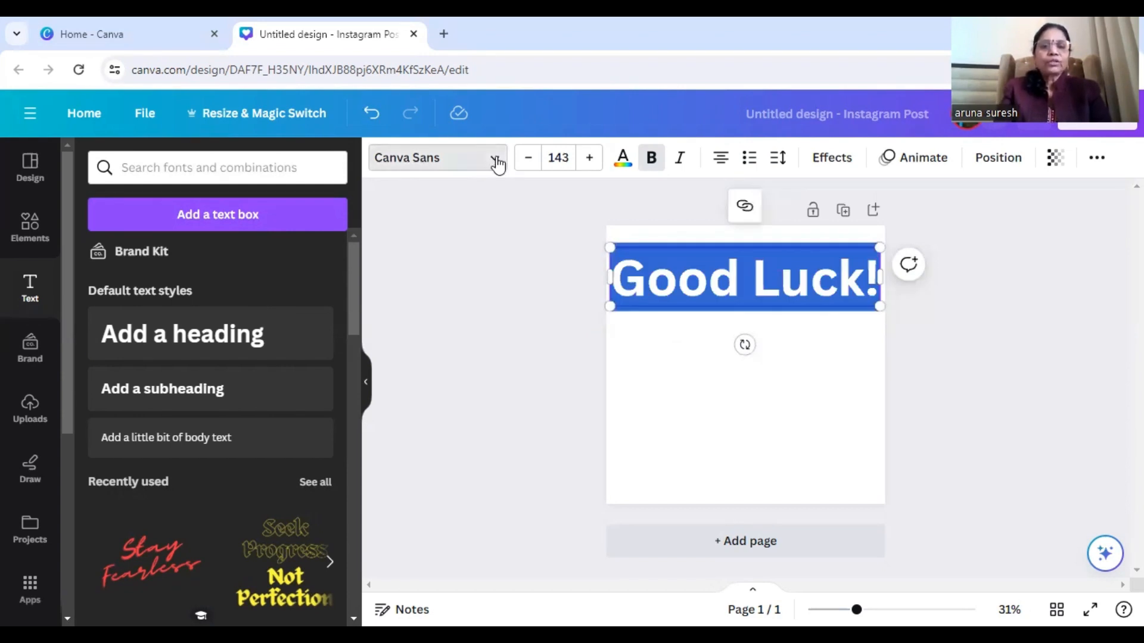
left_click(497, 165)
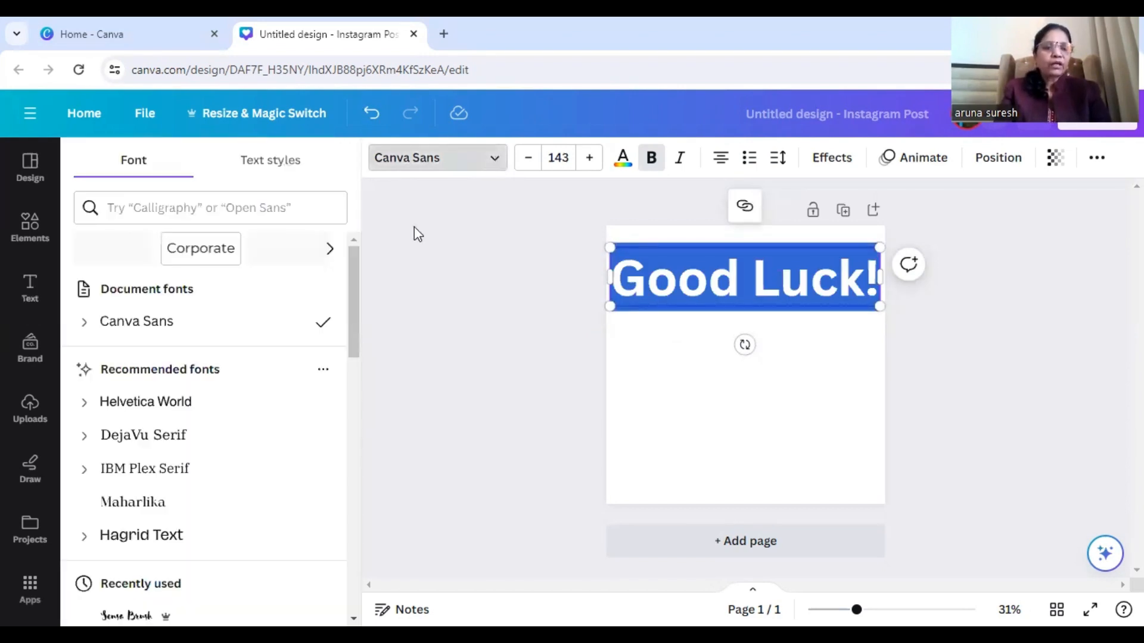
left_click_drag(355, 262, 373, 419)
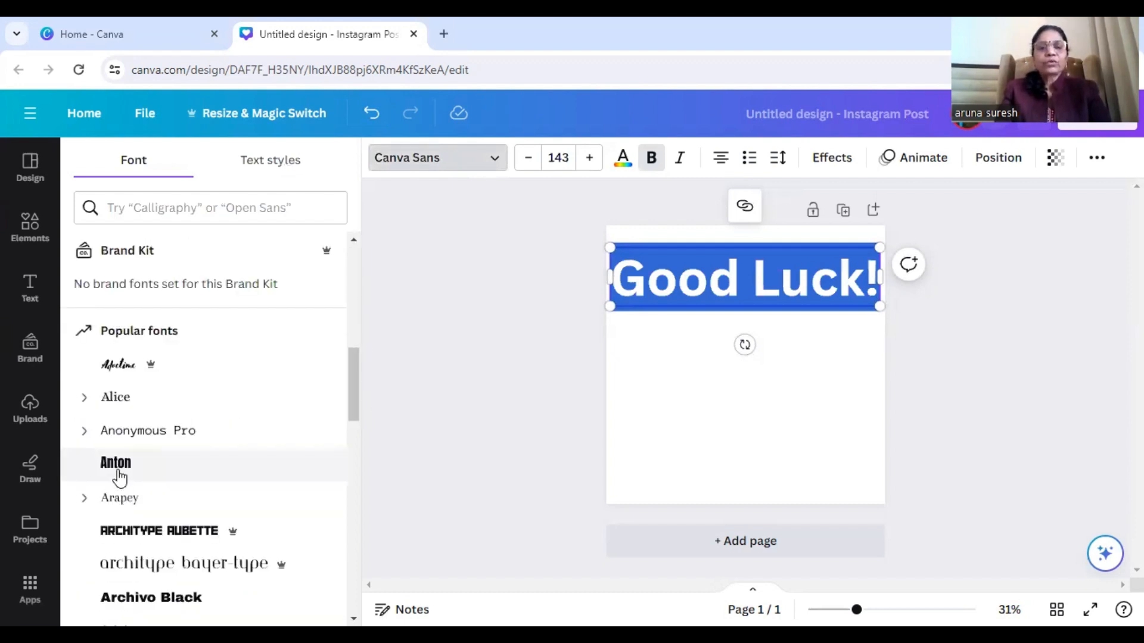
left_click(119, 477)
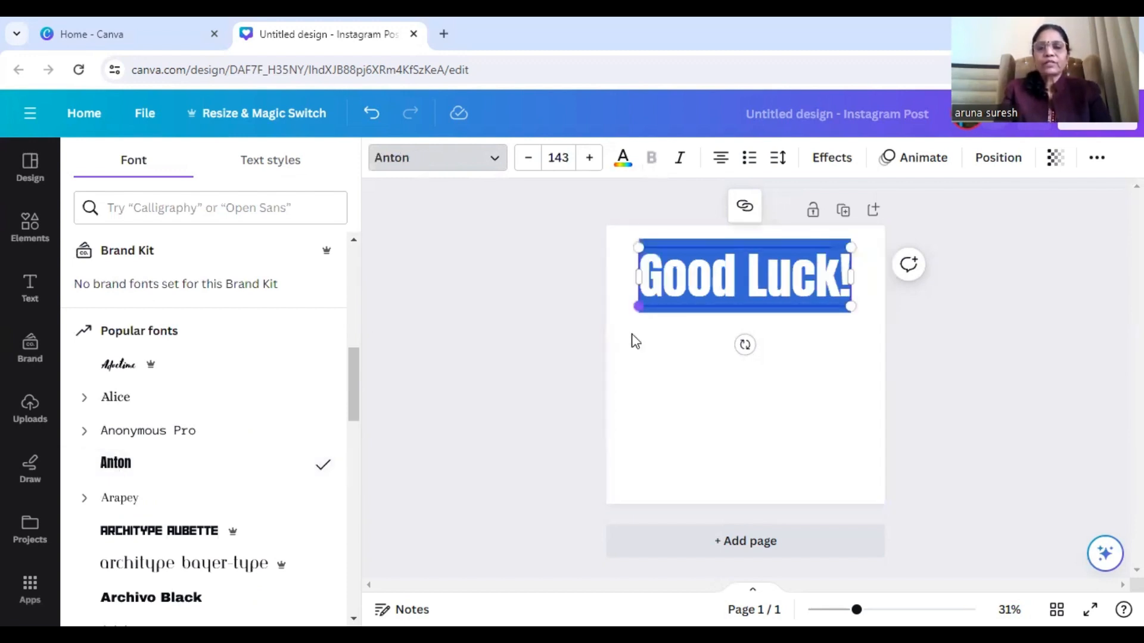
- Enlarge the heading to font size 151 and move it down, centred horizontally in the upper-middle of the page
left_click_drag(638, 307, 627, 311)
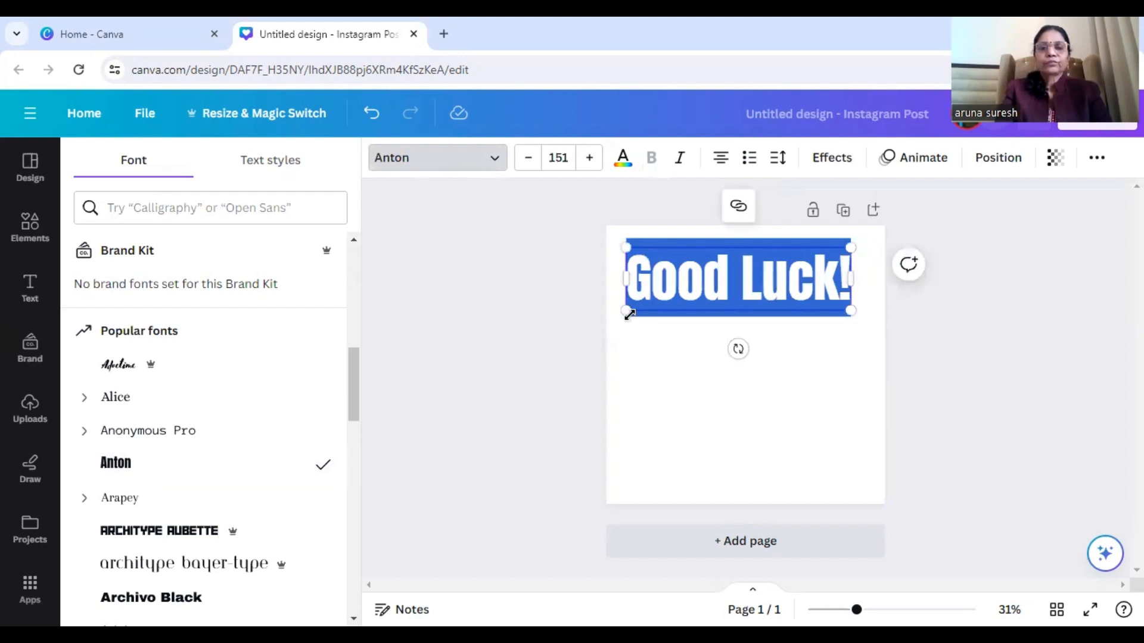
left_click(629, 314)
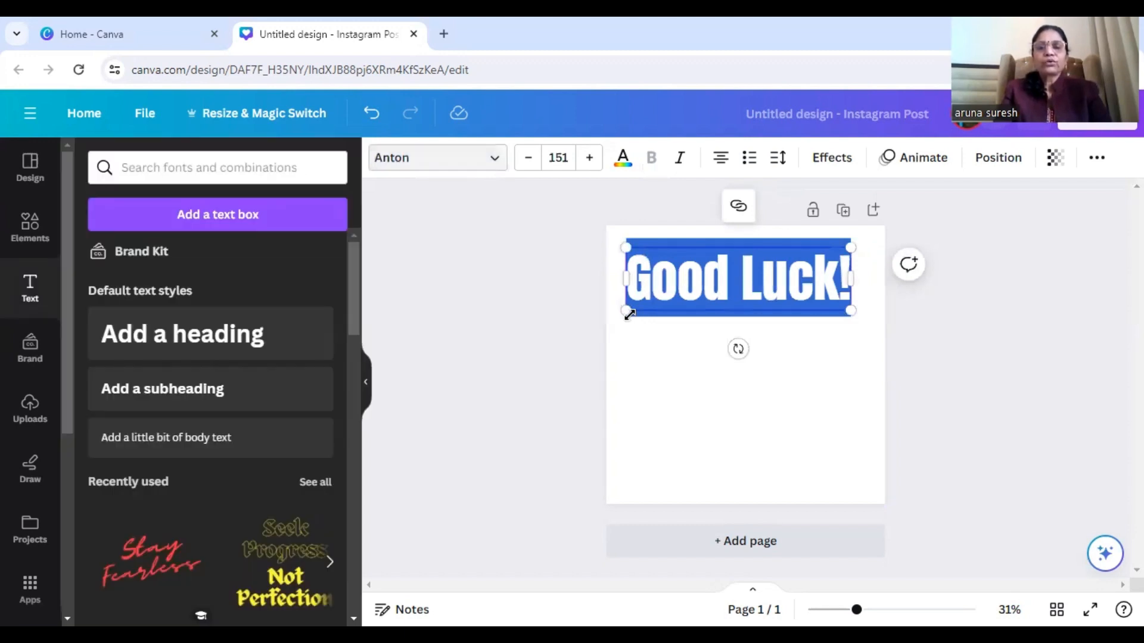
left_click(629, 314)
left_click_drag(700, 296, 702, 353)
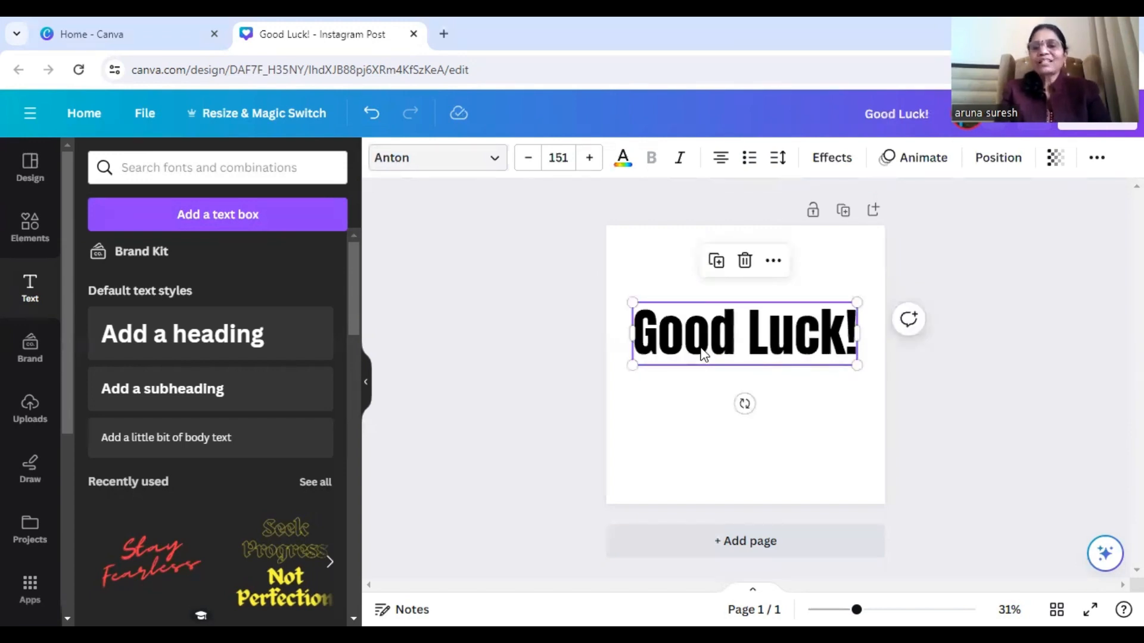
left_click(833, 158)
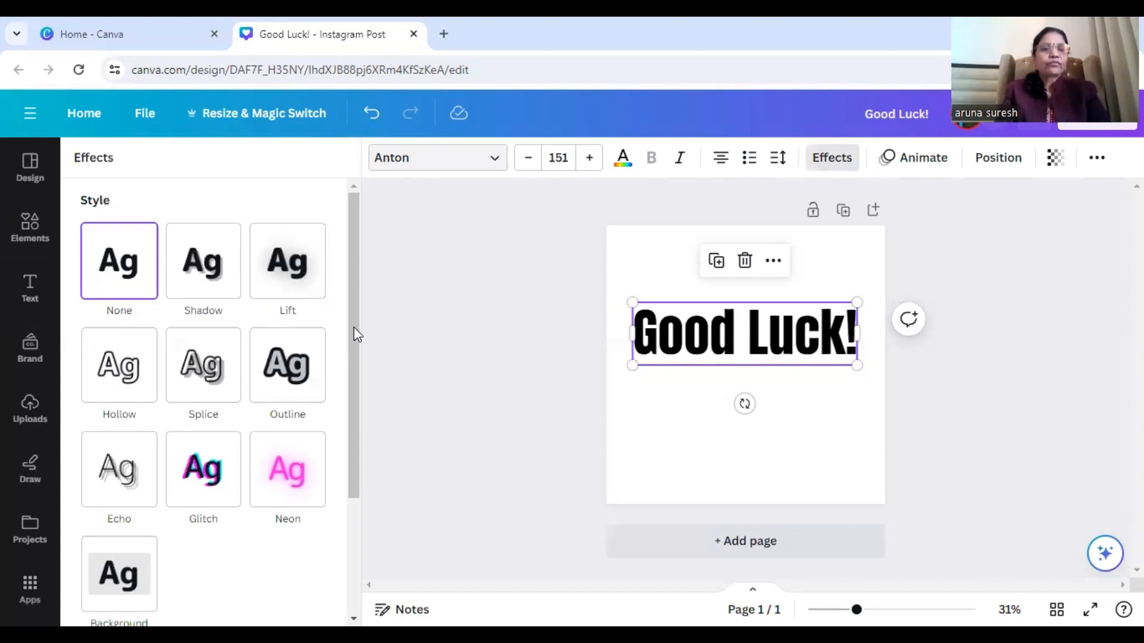
scroll(360, 375, "down", 3)
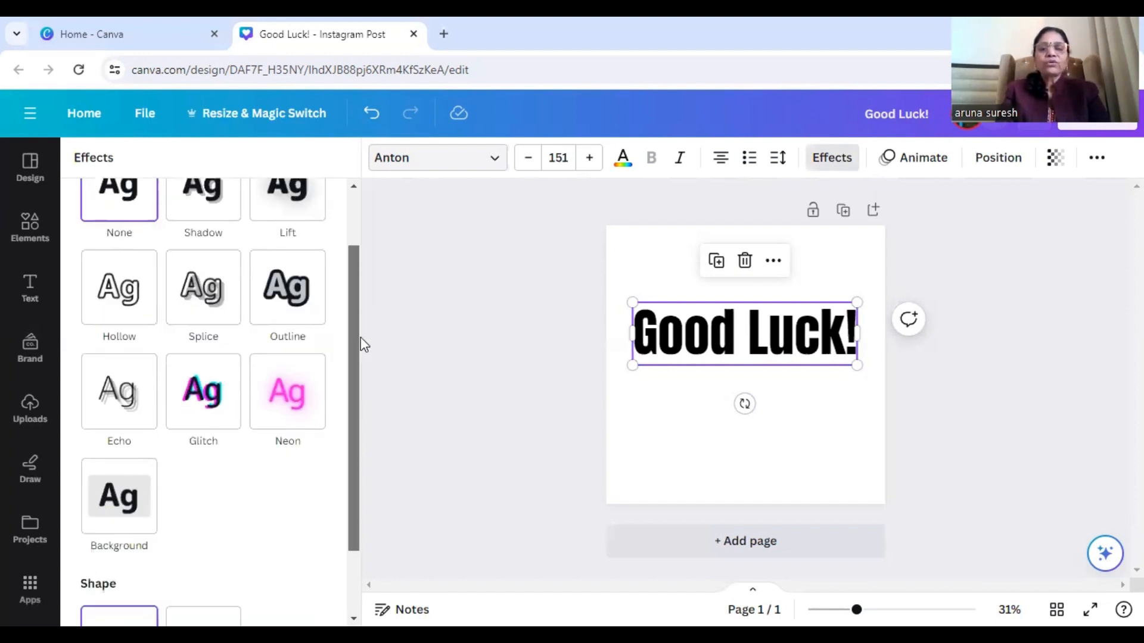
scroll(360, 341, "up", 2)
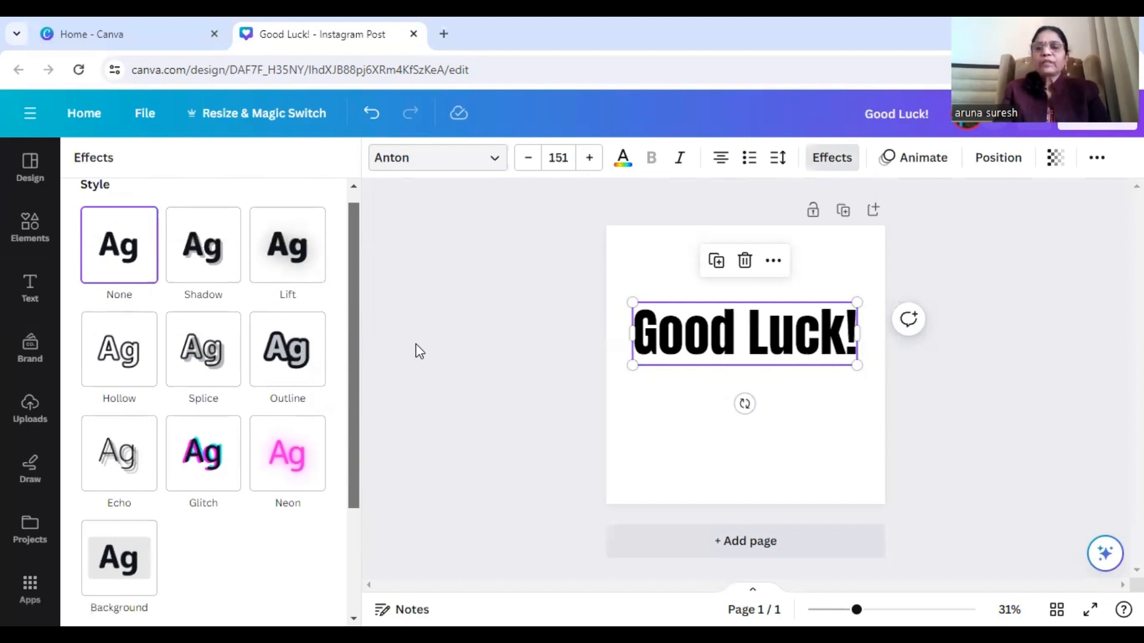
- Duplicate the "Good Luck!" page until the design has seven identical pages
left_click(843, 211)
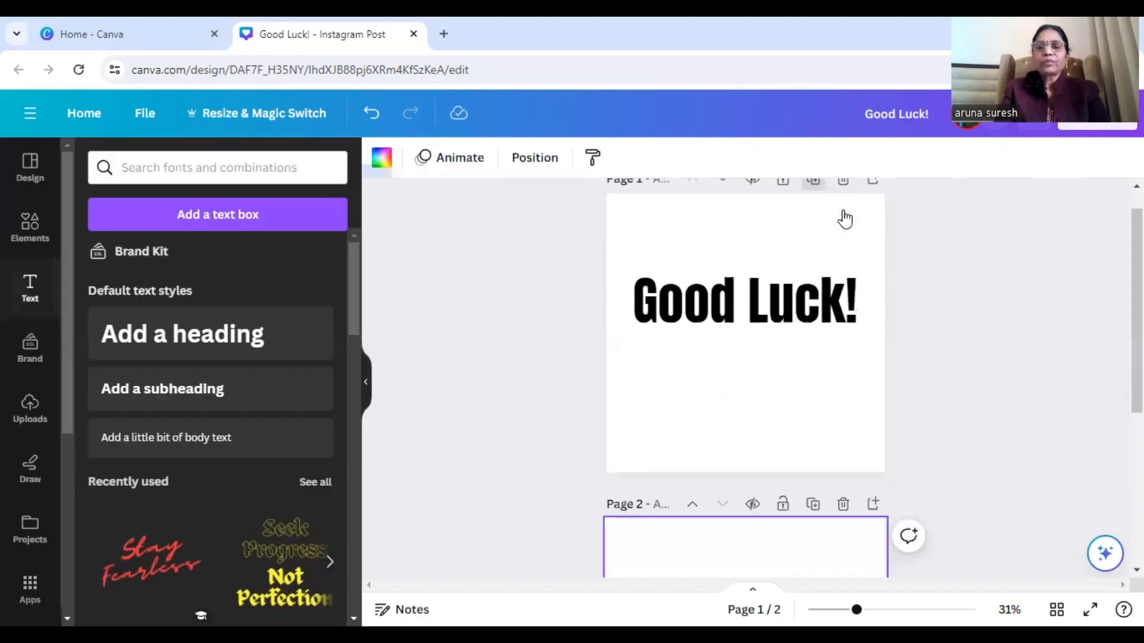
left_click(843, 210)
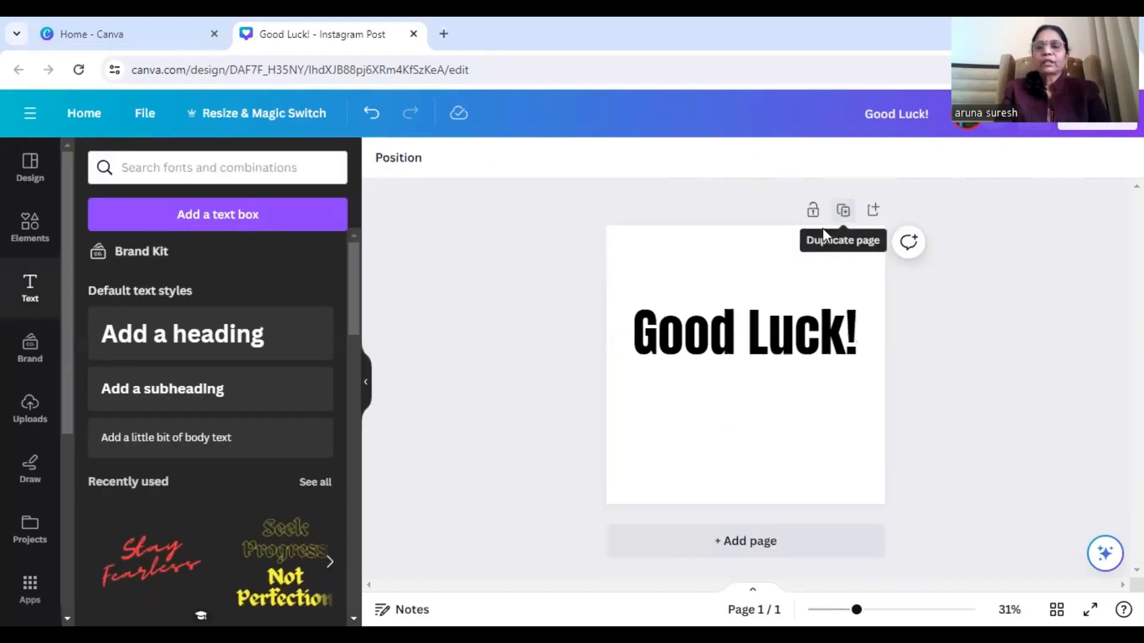
left_click(845, 211)
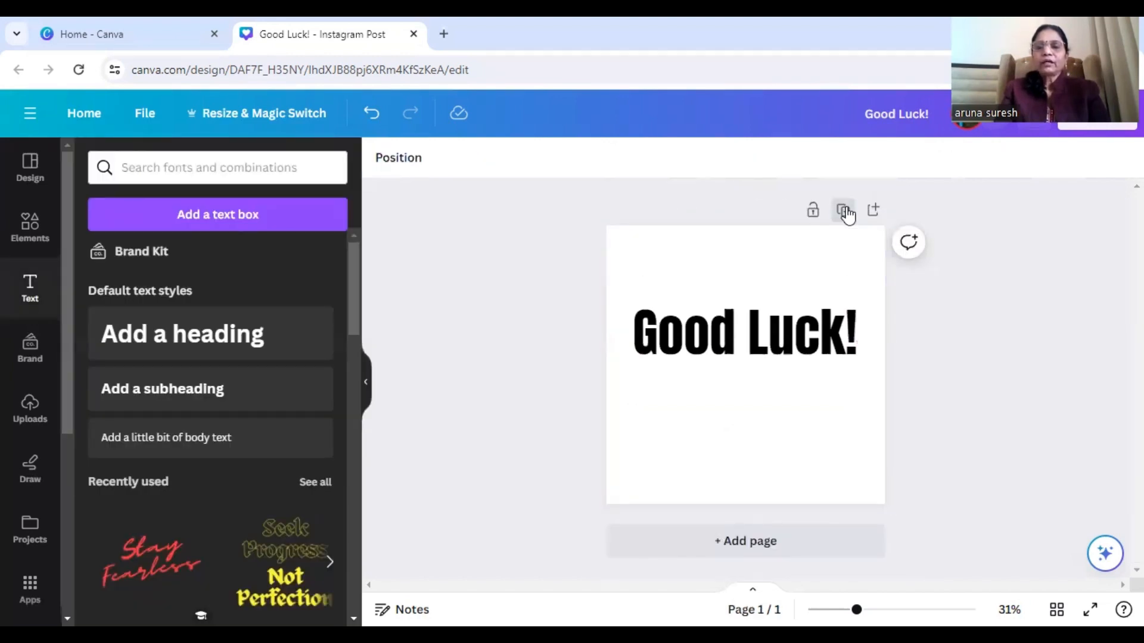
left_click(817, 212)
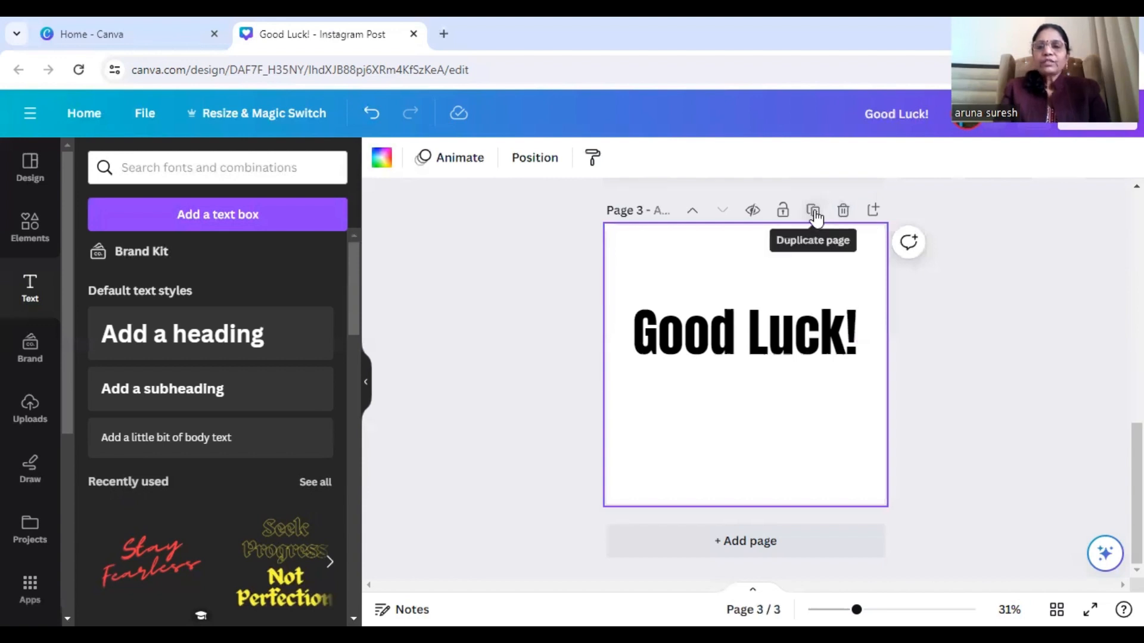
left_click(814, 213)
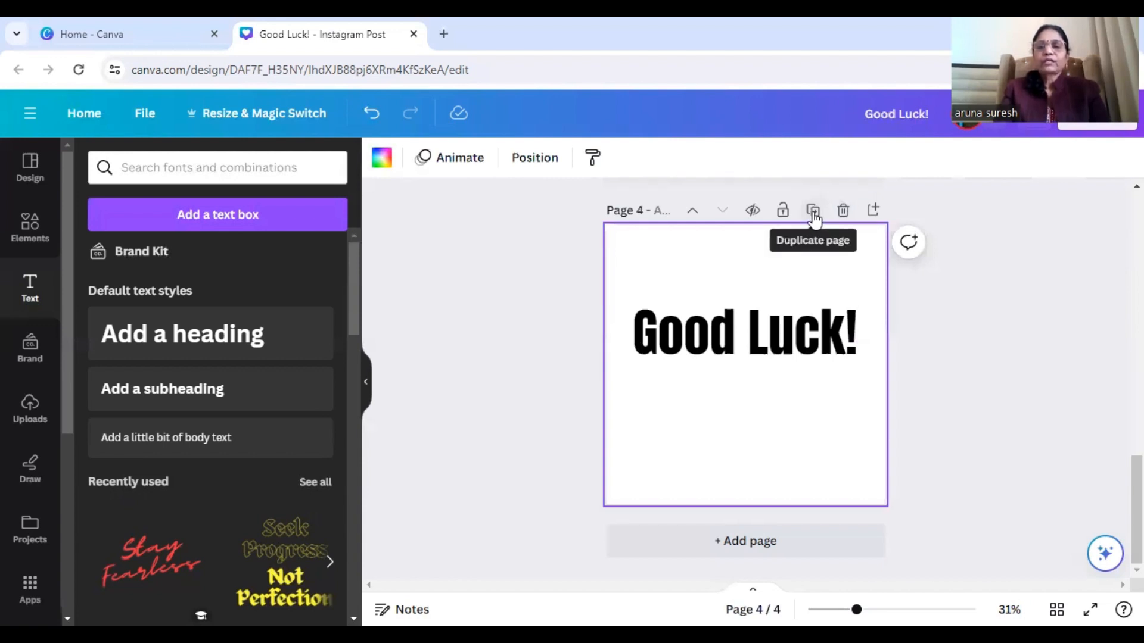
left_click(813, 211)
left_click(814, 212)
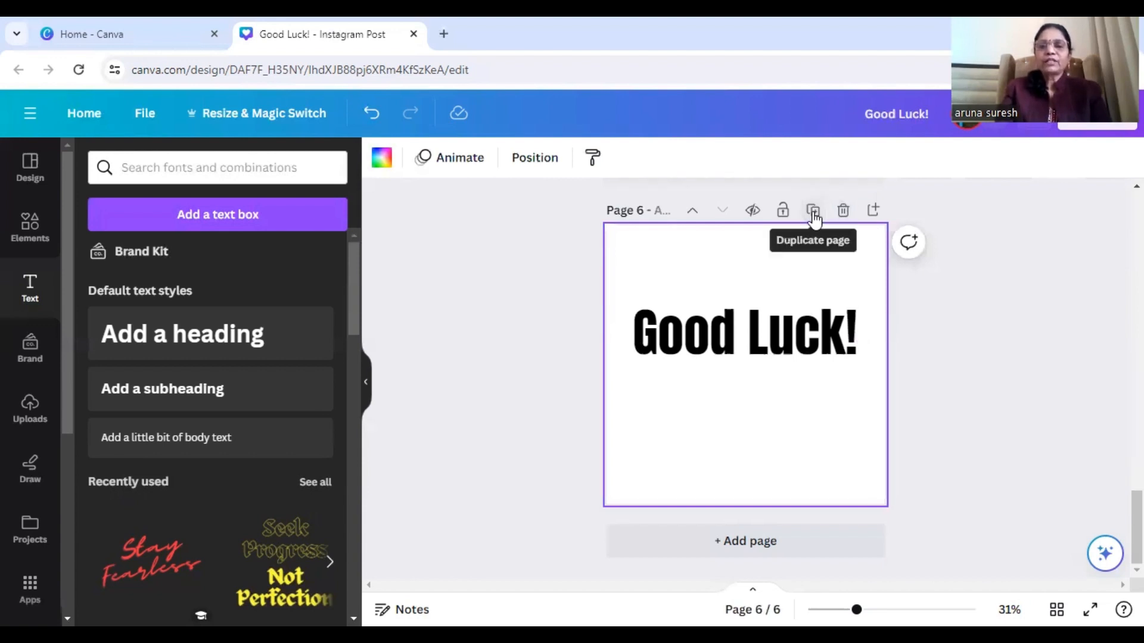
left_click(813, 211)
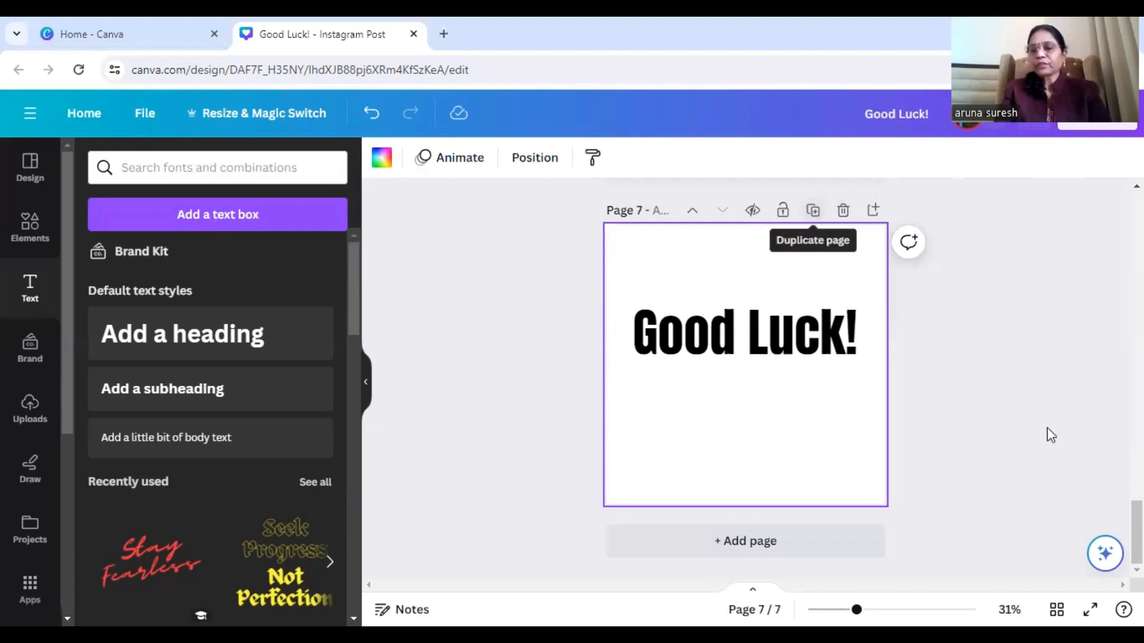
- Apply the Shadow text effect to the heading on page 1 and set its offset to 92
left_click_drag(1136, 532, 1076, 215)
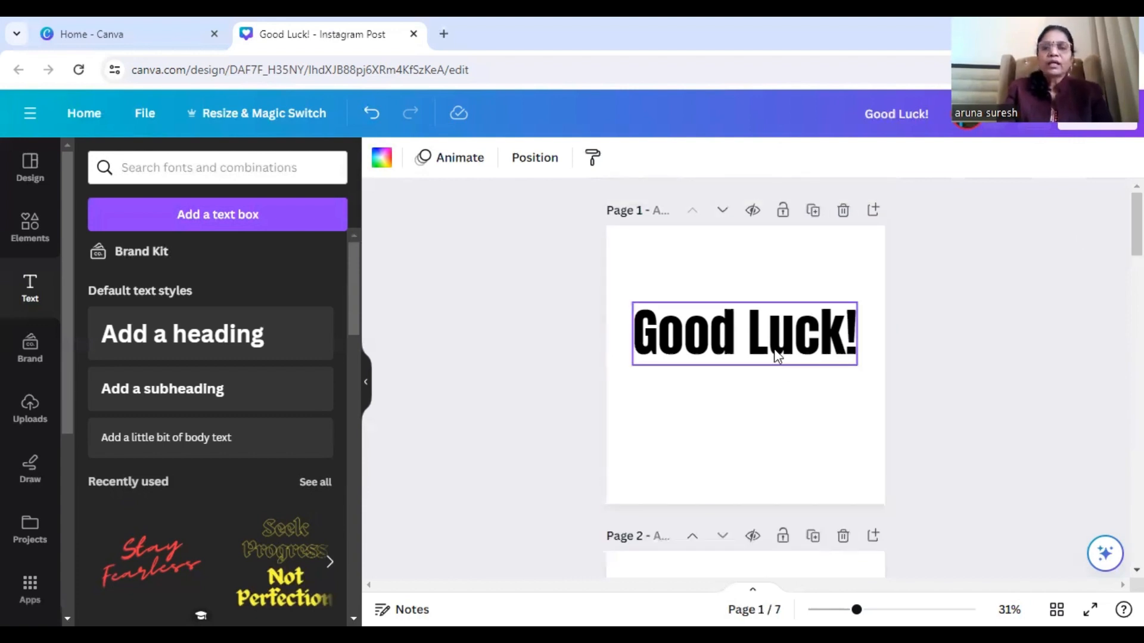
left_click(778, 356)
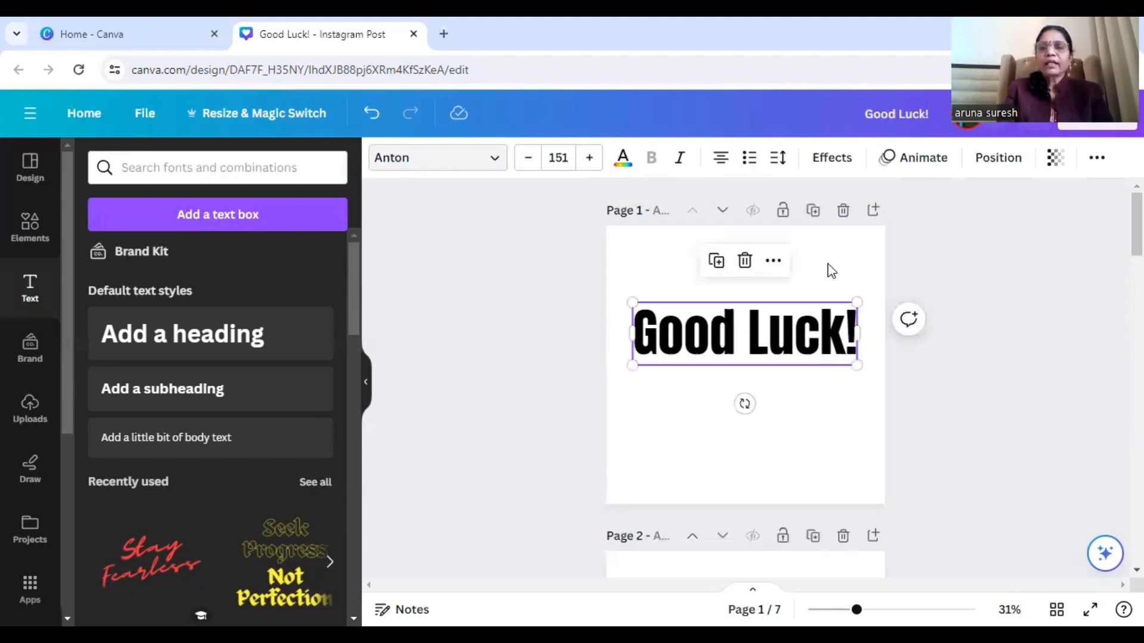
left_click(832, 158)
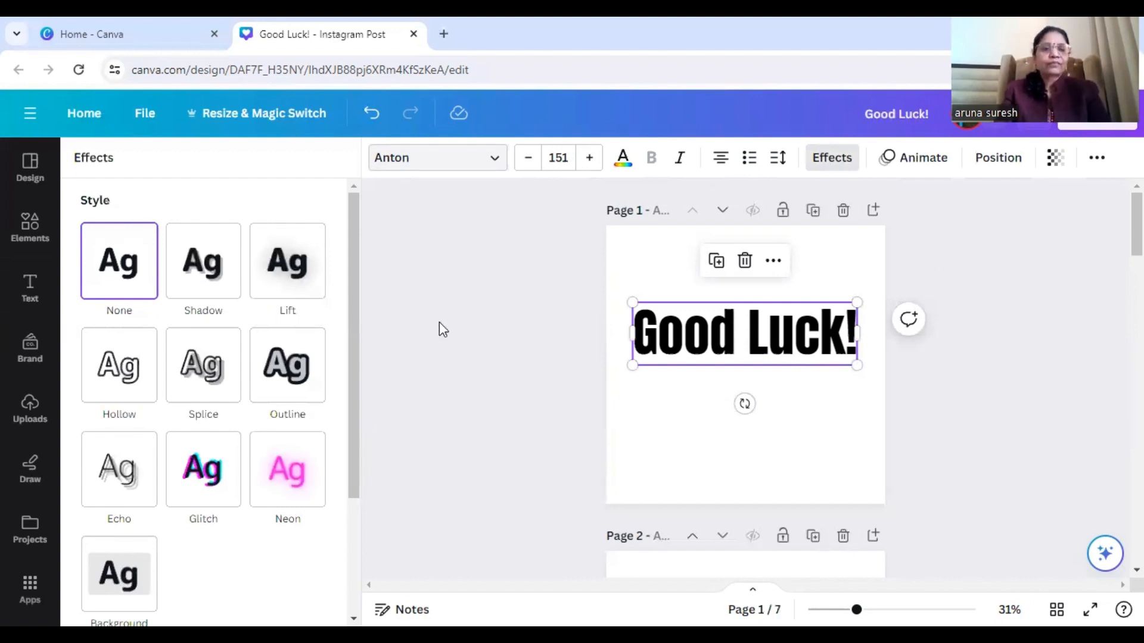
left_click(216, 273)
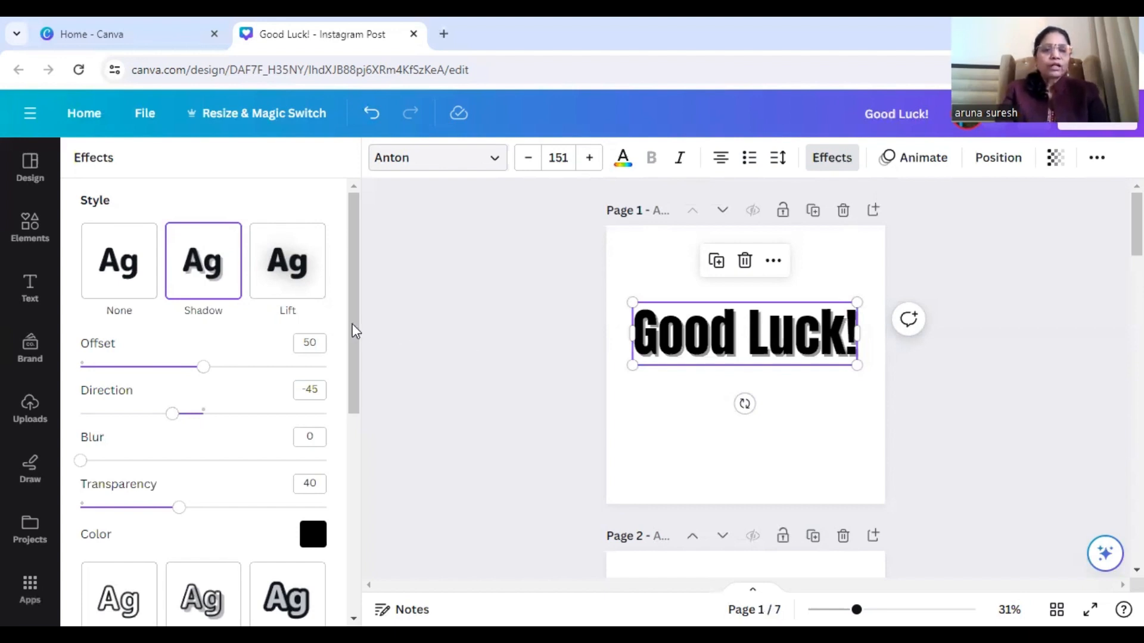
scroll(357, 351, "down", 1)
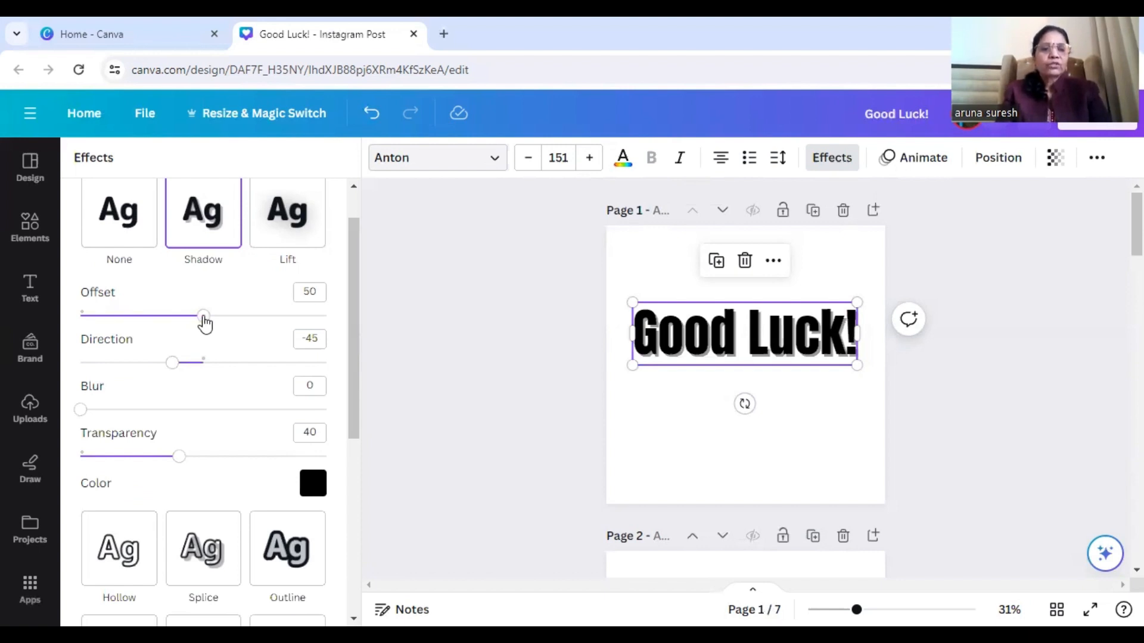
left_click_drag(204, 324, 116, 333)
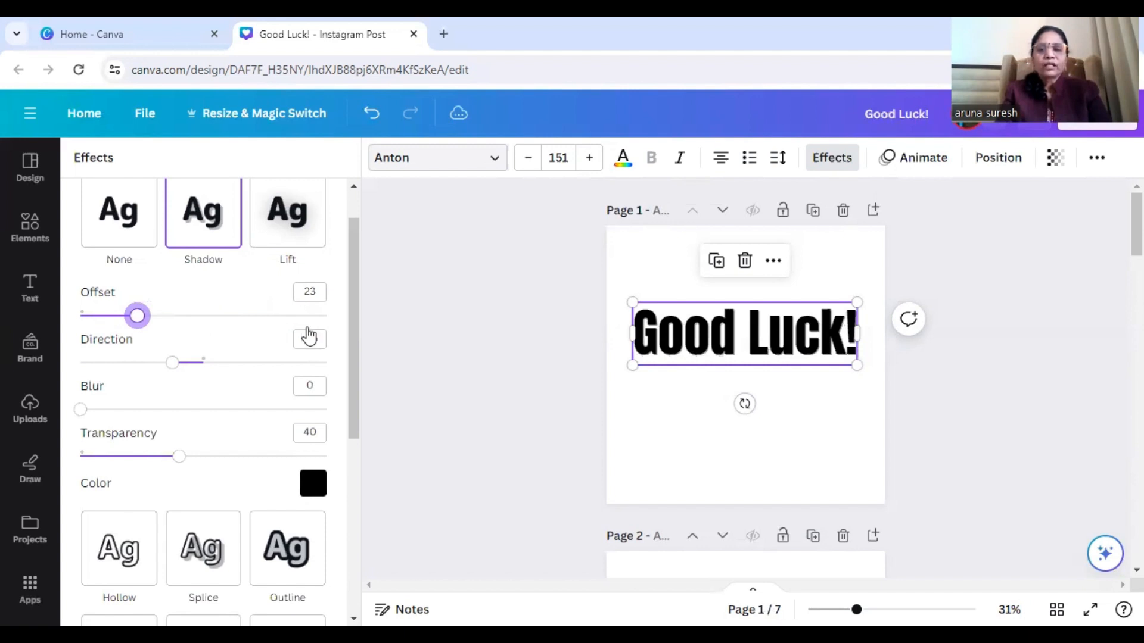
left_click(306, 315)
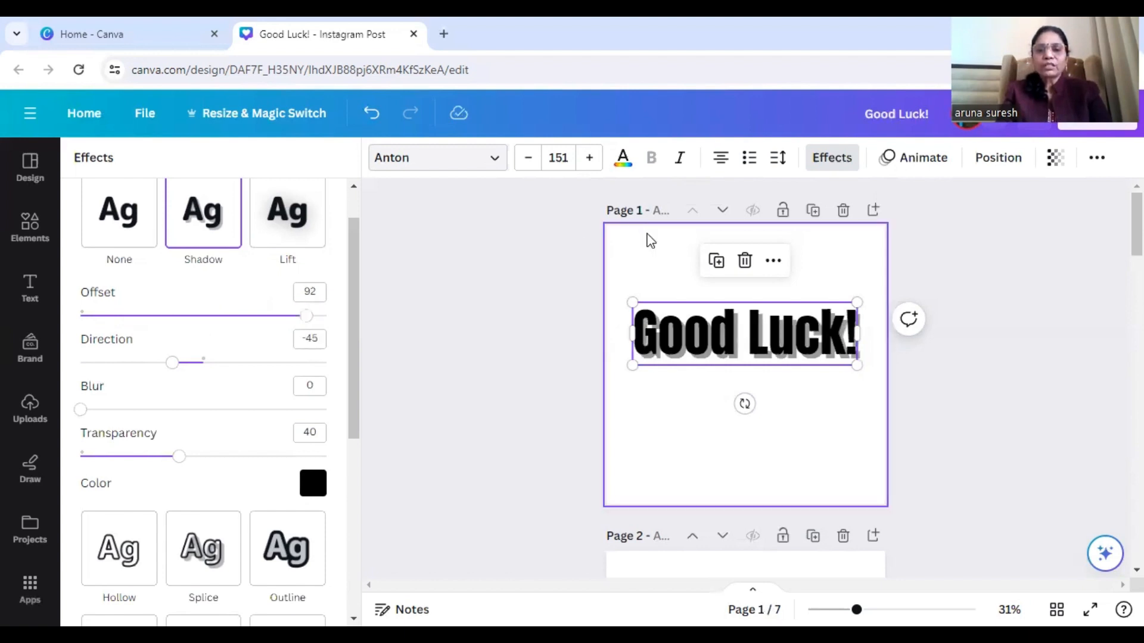
- Set the background of page 1 to the light orange solid default colour
left_click(649, 240)
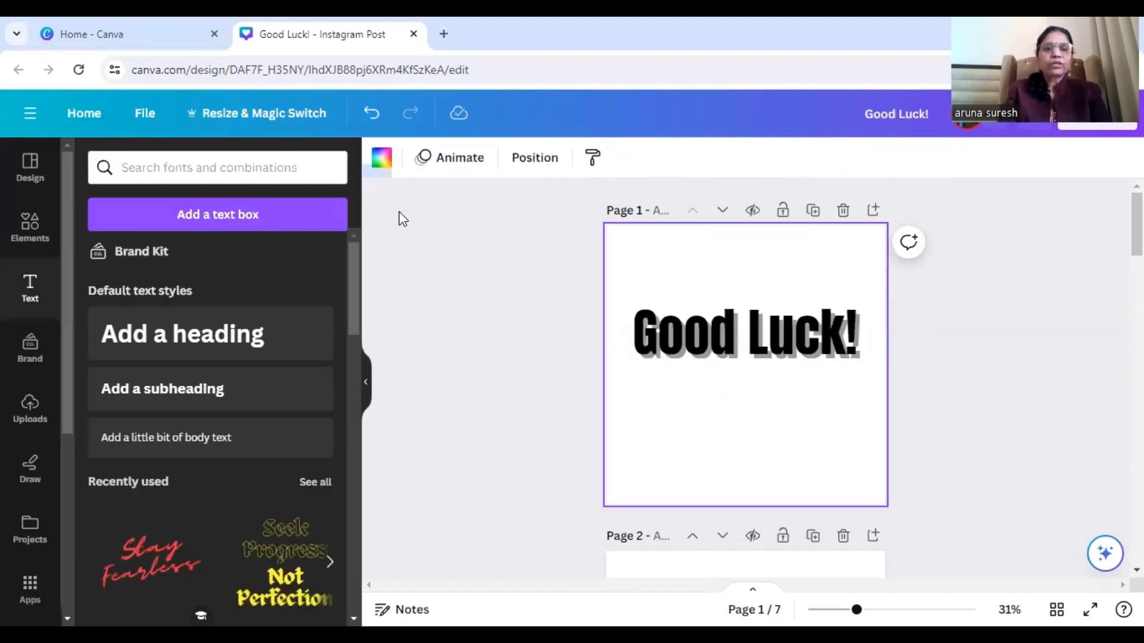
left_click(384, 164)
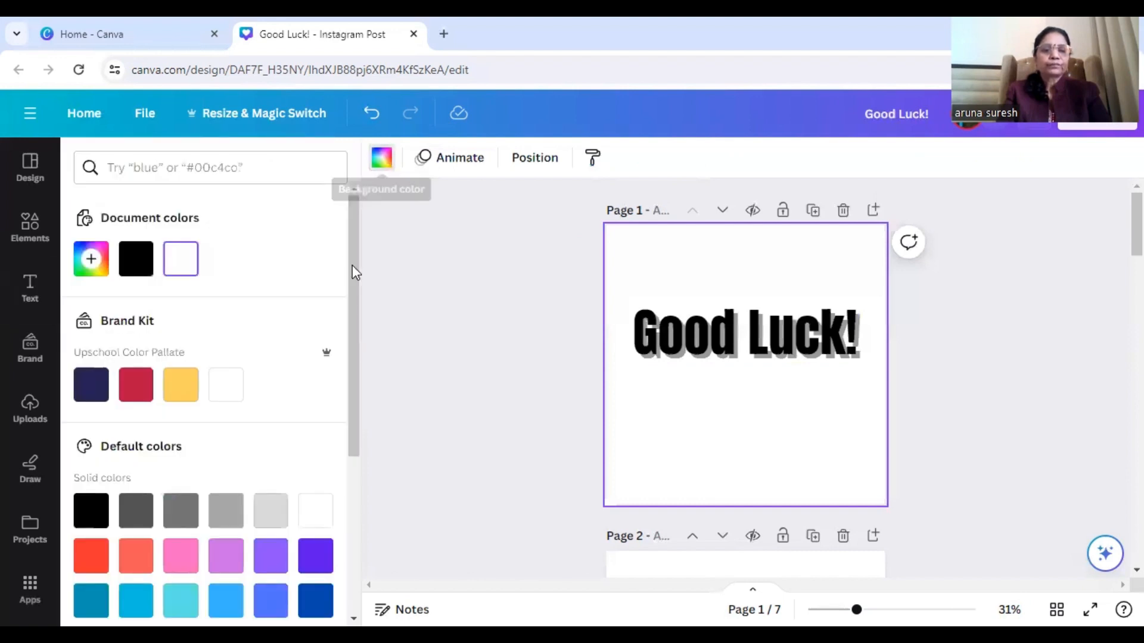
left_click_drag(354, 267, 385, 507)
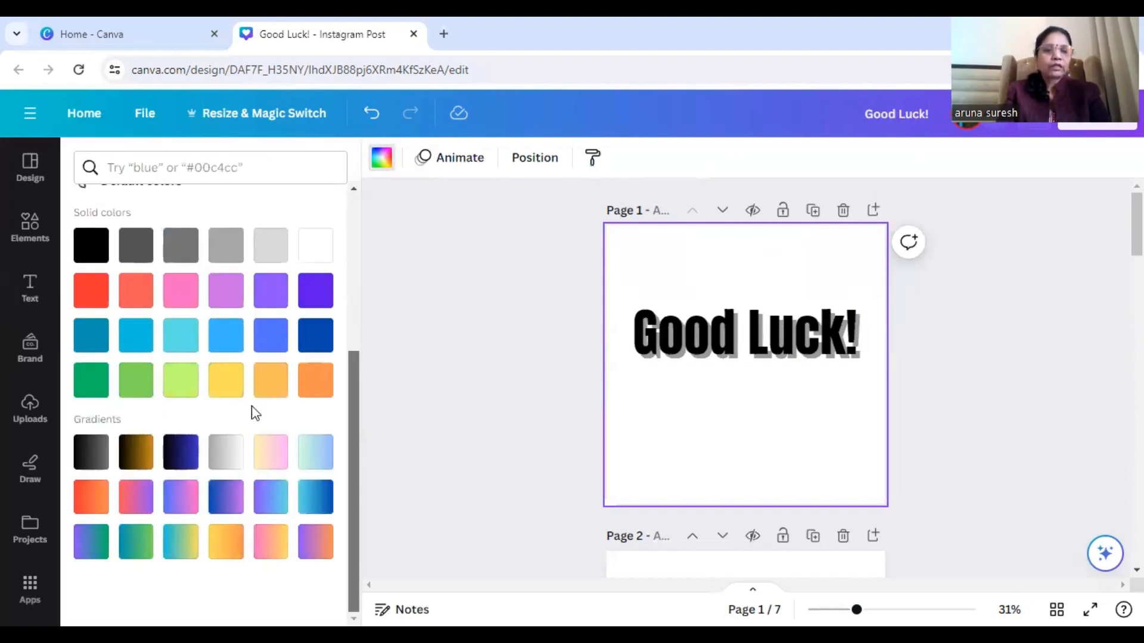
left_click(230, 381)
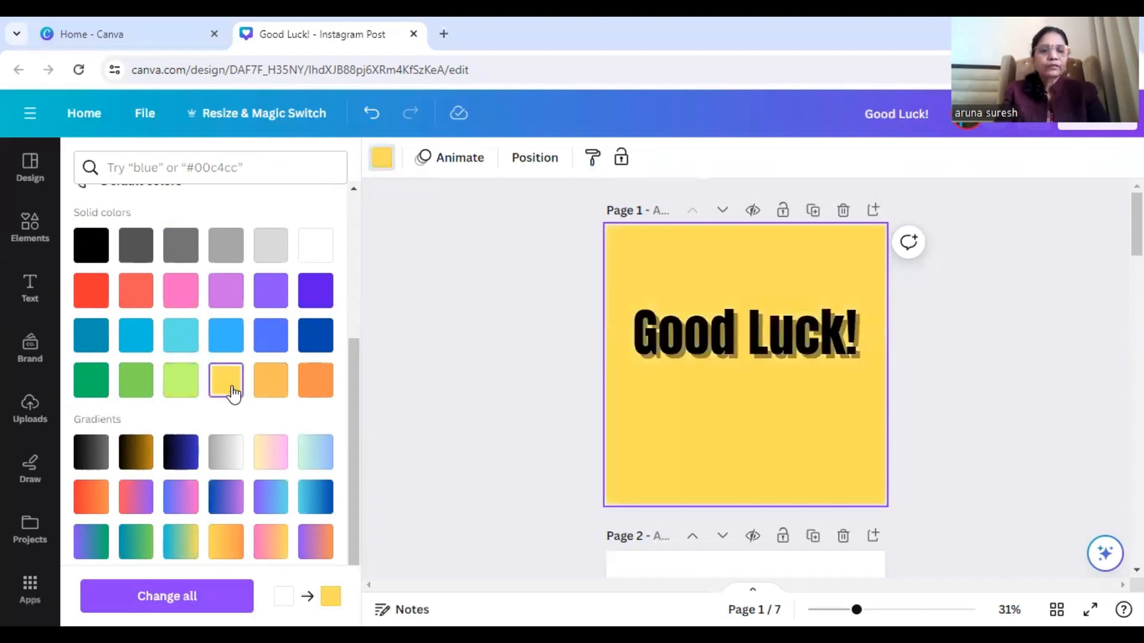
left_click(279, 392)
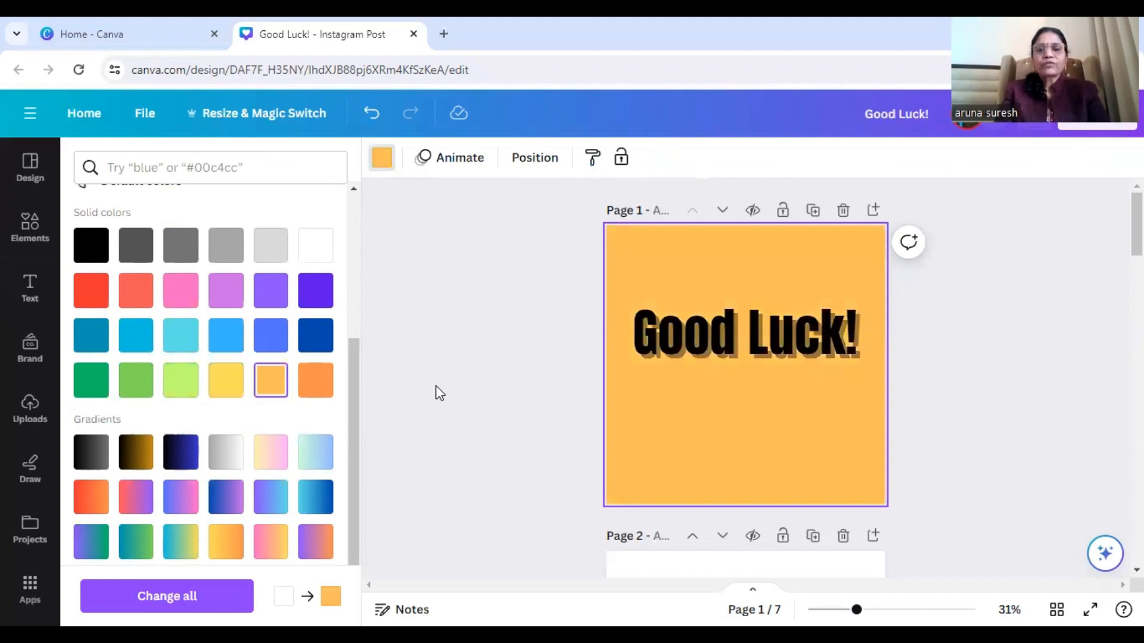
- Set the direction of the Shadow effect on the page 1 heading to 65
left_click(652, 364)
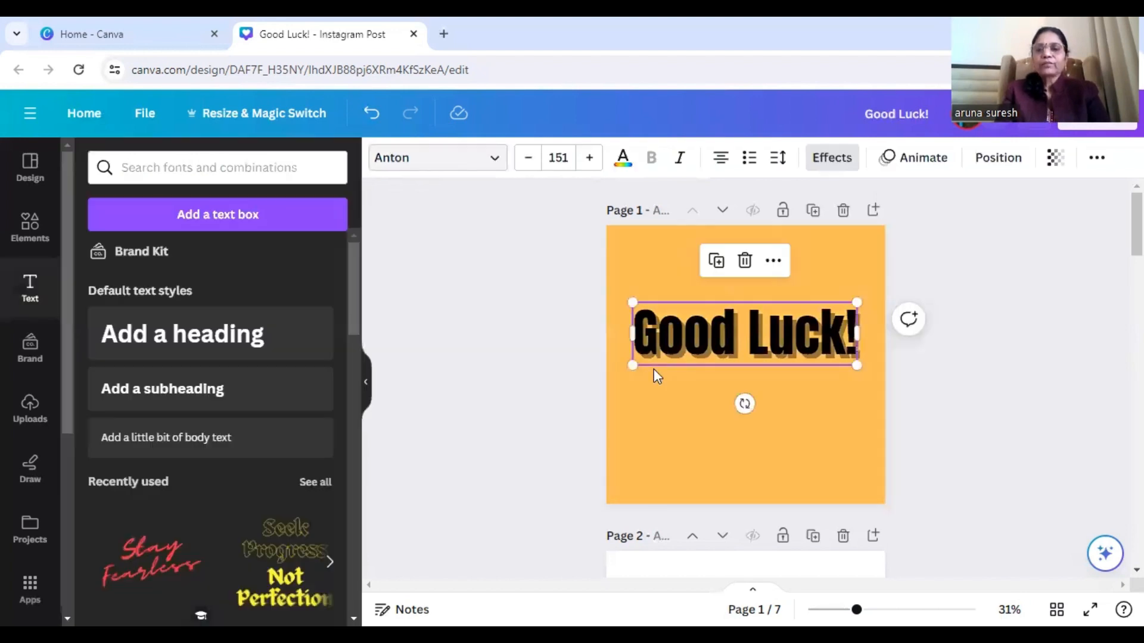
left_click(840, 171)
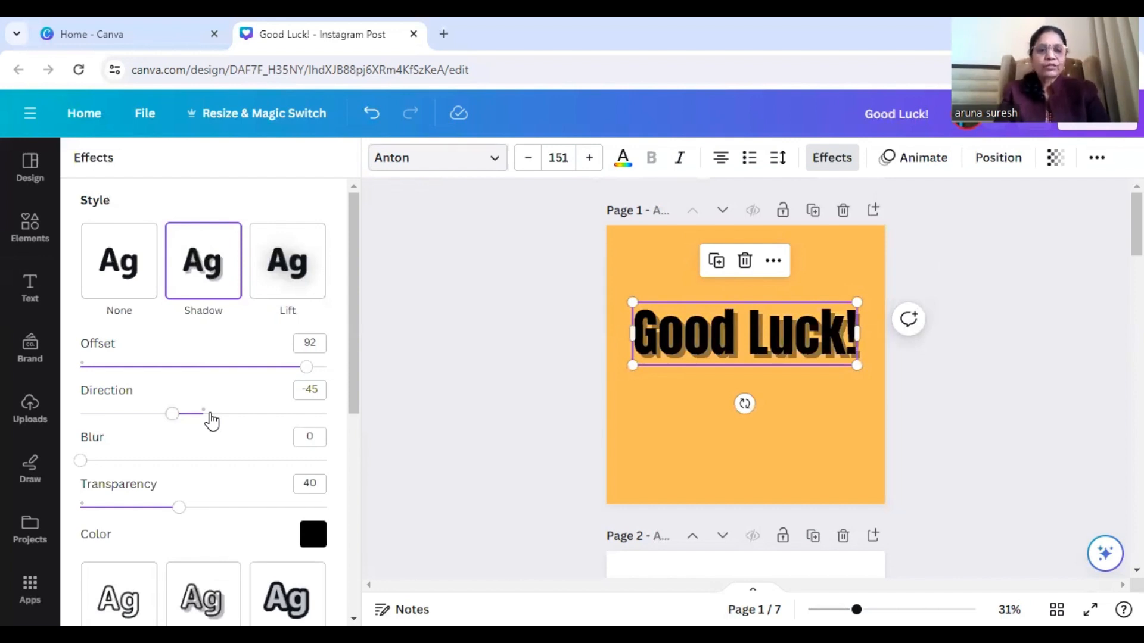
mouse_move(211, 420)
left_mouse_down()
mouse_move(304, 422)
mouse_move(132, 432)
mouse_move(297, 424)
mouse_move(184, 435)
mouse_move(204, 430)
left_mouse_up()
left_click(232, 429)
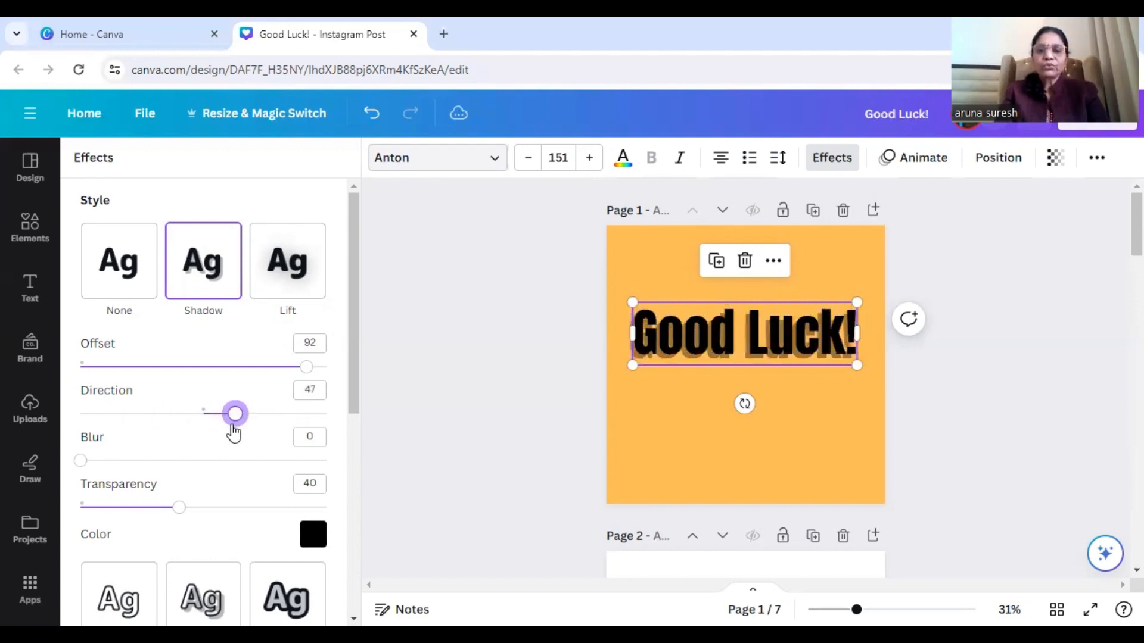
left_click(190, 435)
left_click(174, 435)
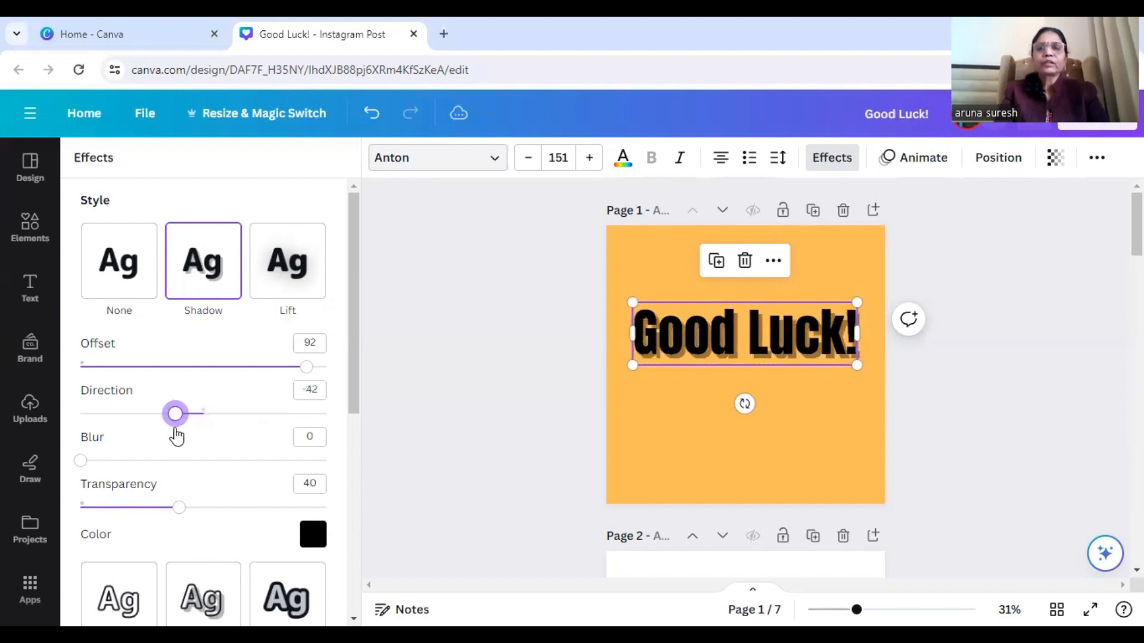
left_click(247, 437)
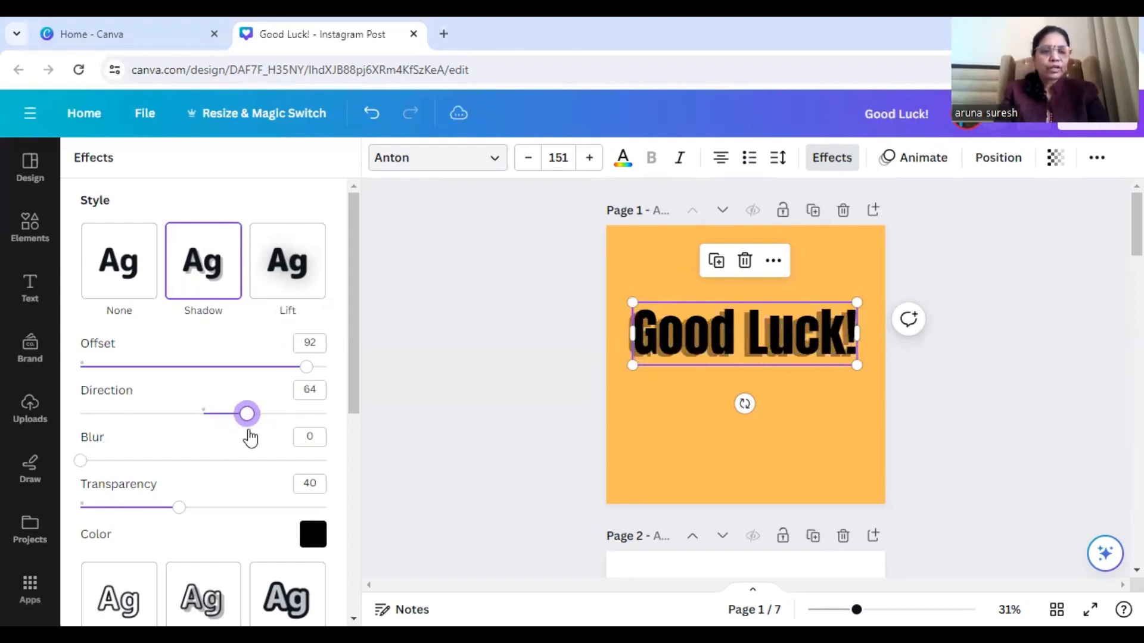
left_click_drag(248, 431, 249, 431)
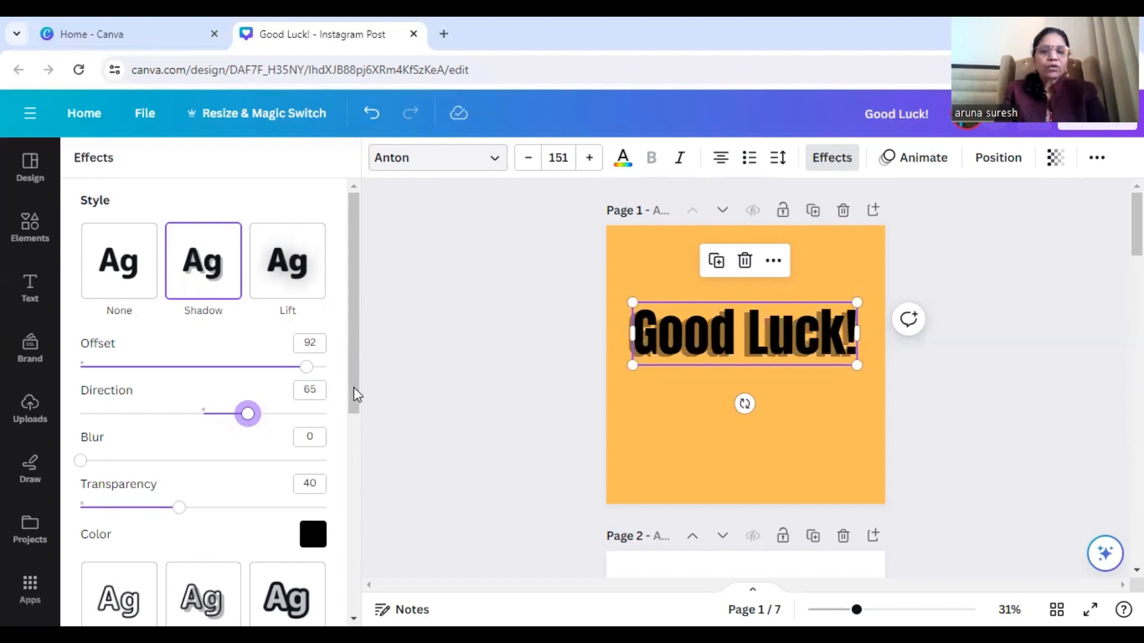
- Set the blur of the page 1 heading's shadow to 20
left_click_drag(356, 395, 370, 441)
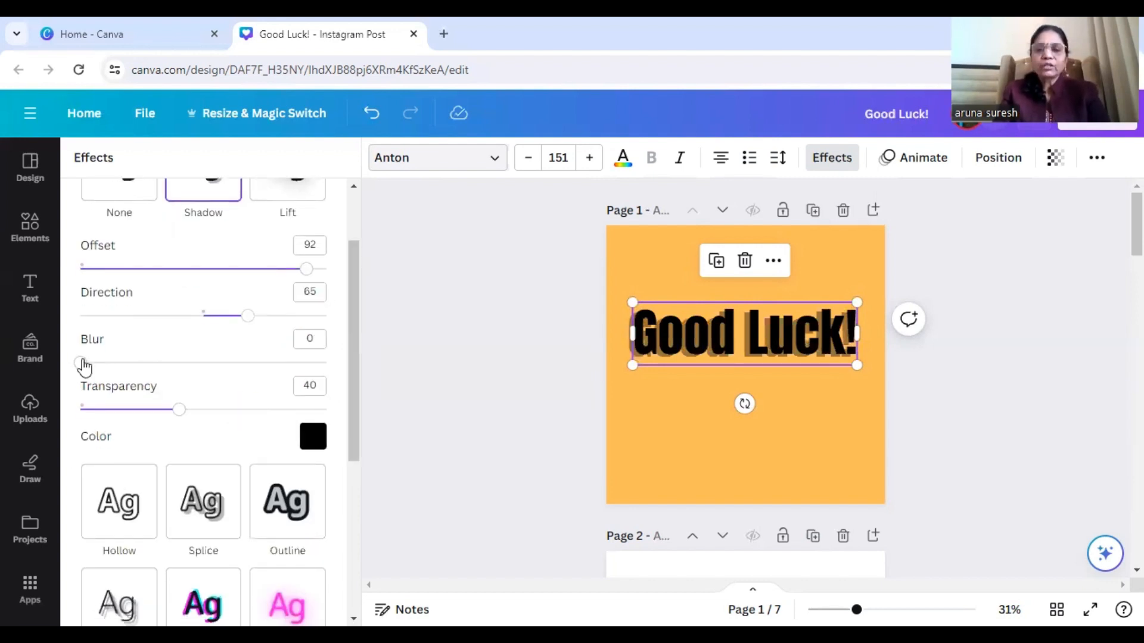
left_click(159, 363)
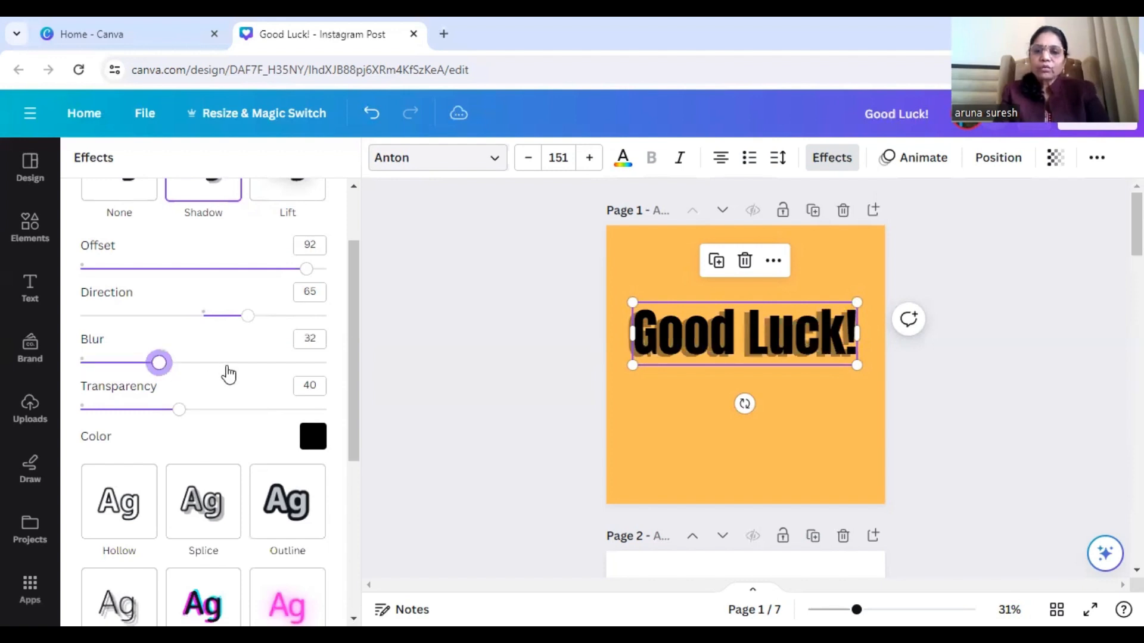
left_click(228, 374)
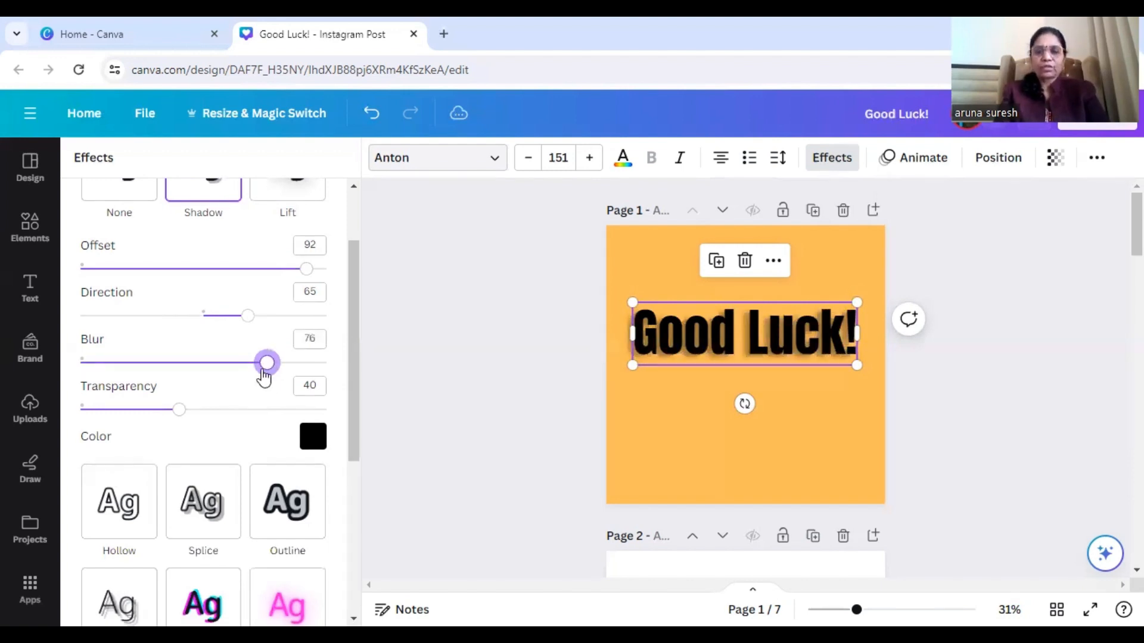
left_click_drag(268, 374, 129, 371)
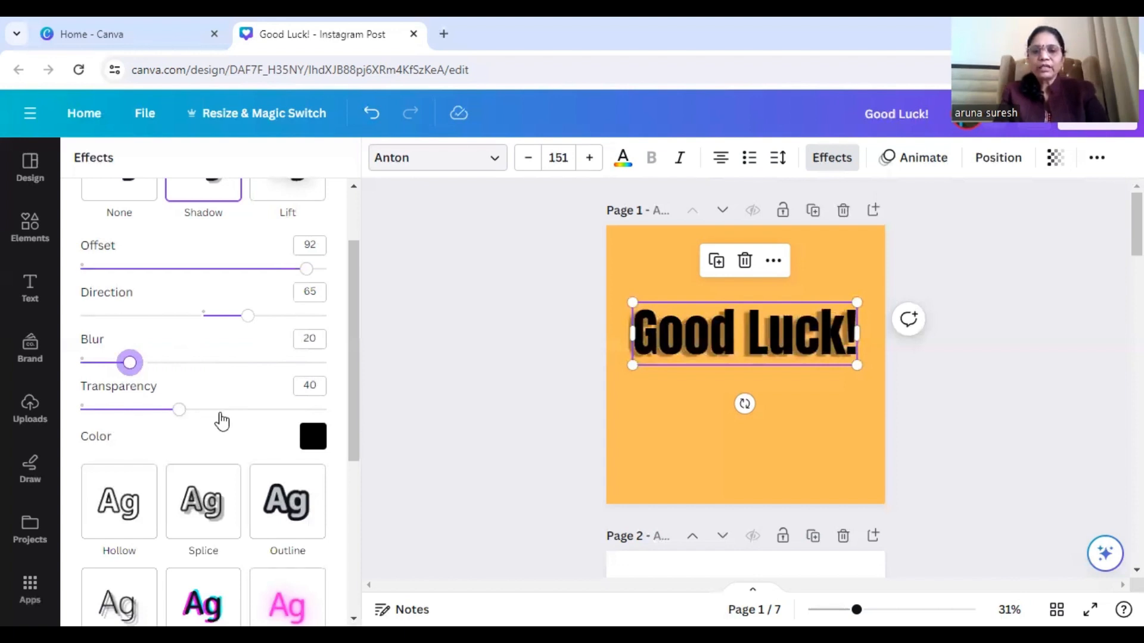
- Set the transparency of the page 1 heading's shadow to 52
left_click(220, 411)
left_click(268, 410)
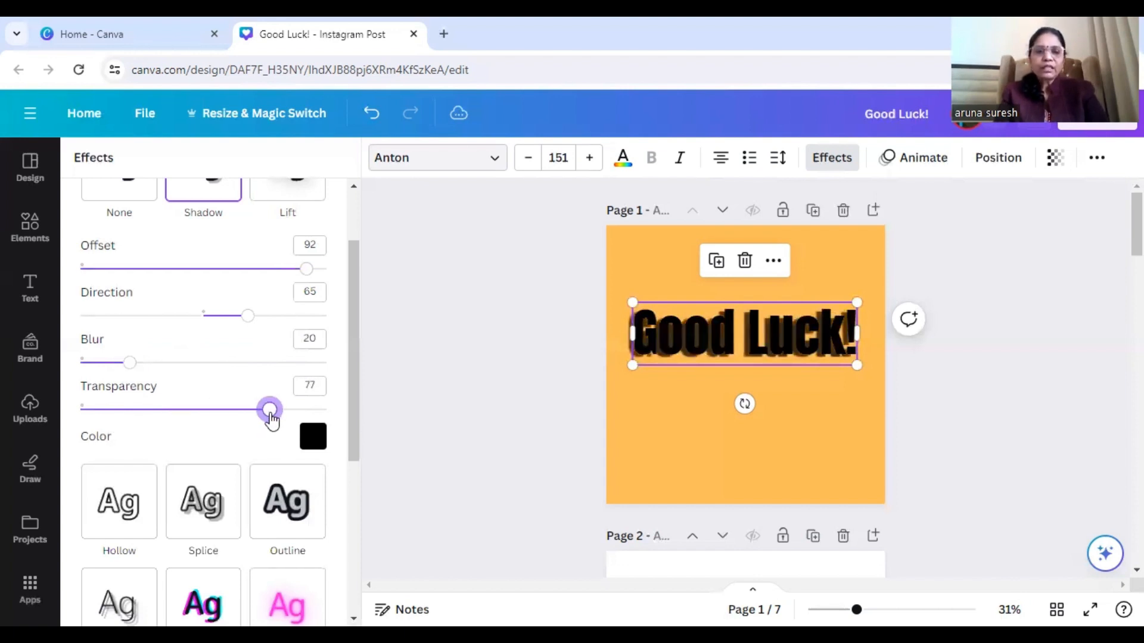
left_click(188, 414)
left_click_drag(147, 430, 112, 416)
left_click(209, 416)
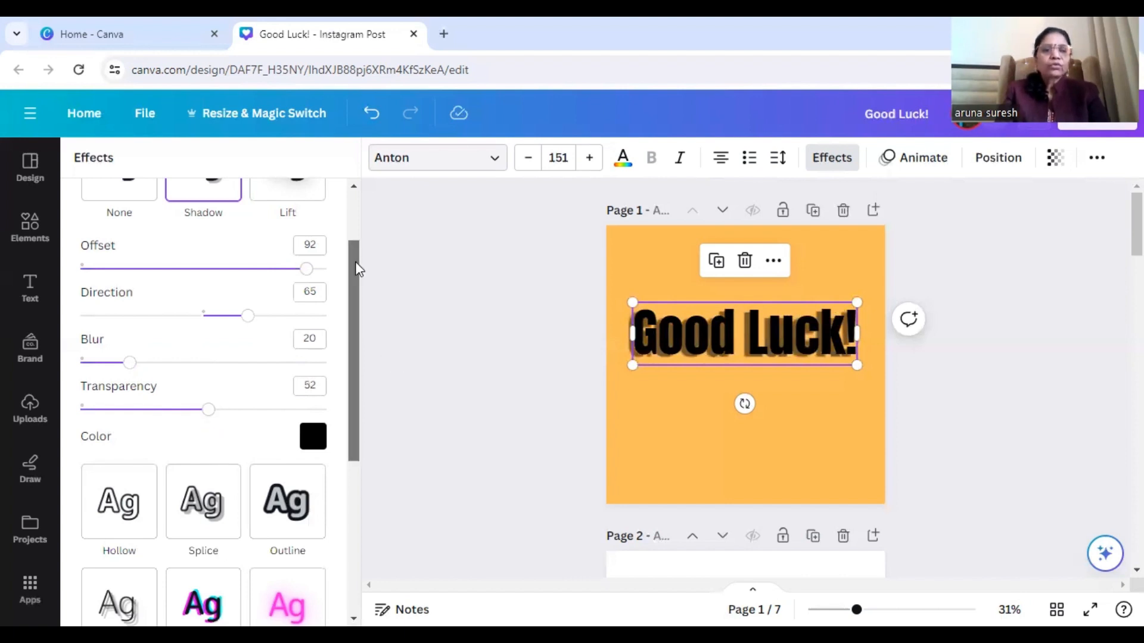
scroll(356, 266, "up", 2)
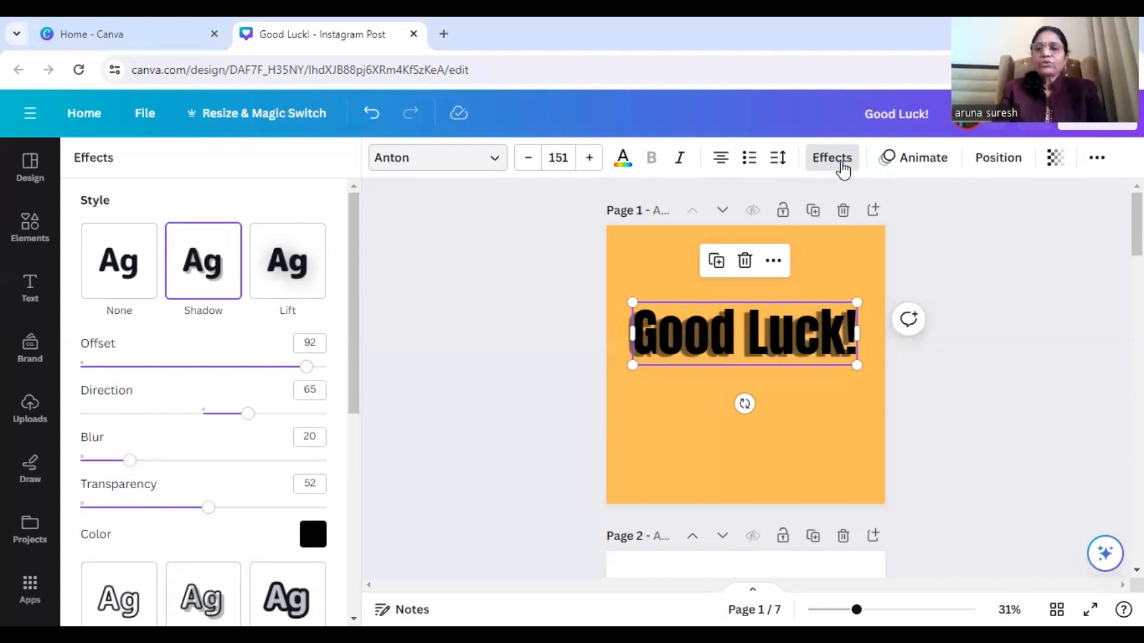
- Apply the Lift text effect to the "Good Luck!" heading on page 2
scroll(751, 358, "down", 1)
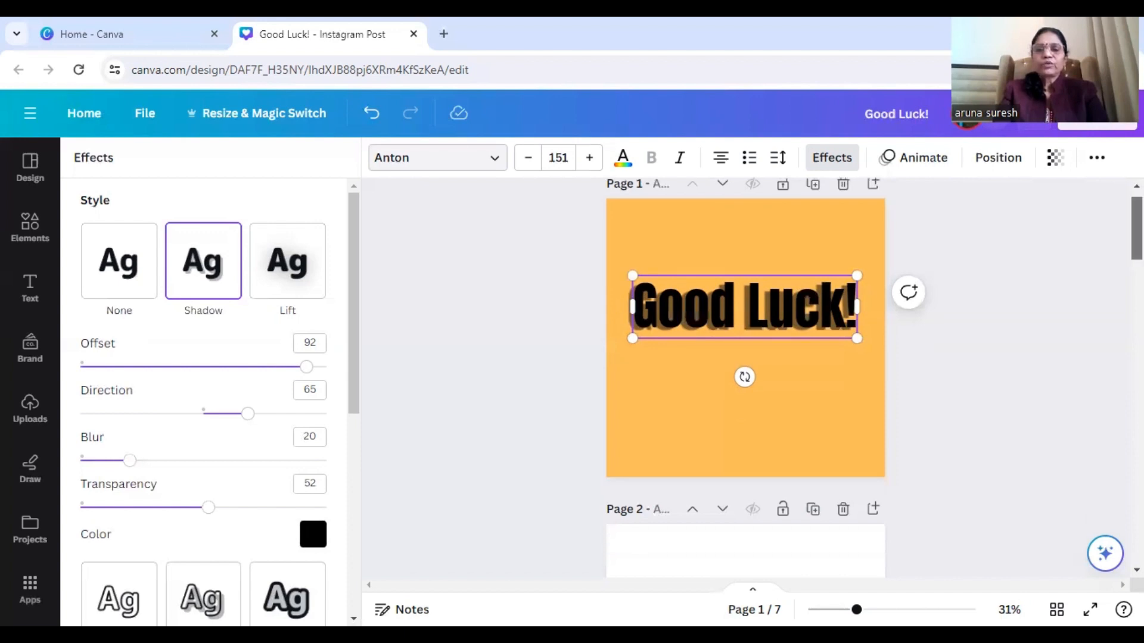
scroll(810, 349, "down", 5)
left_click(801, 334)
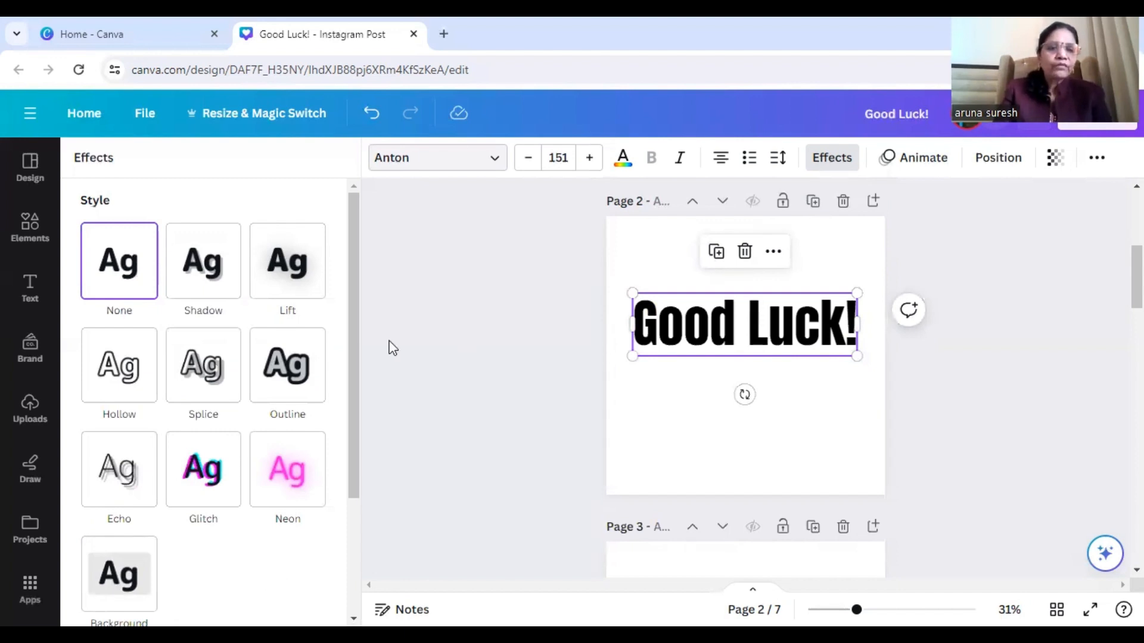
left_click(283, 277)
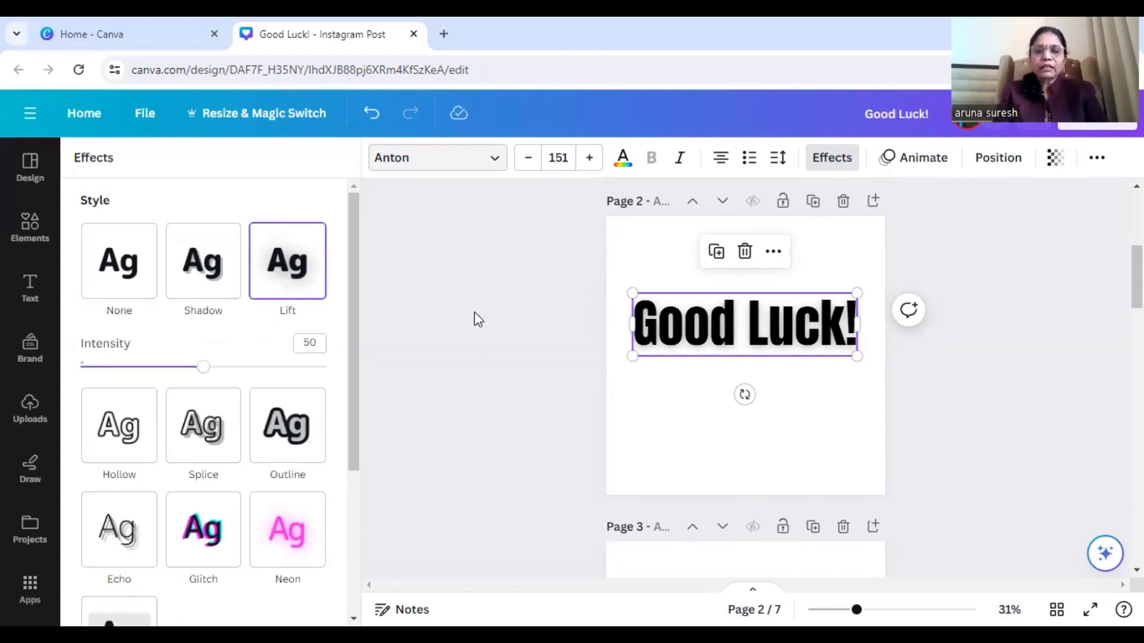
- Set the background of page 2 to the crimson red from the Brand Kit palette
left_click(648, 404)
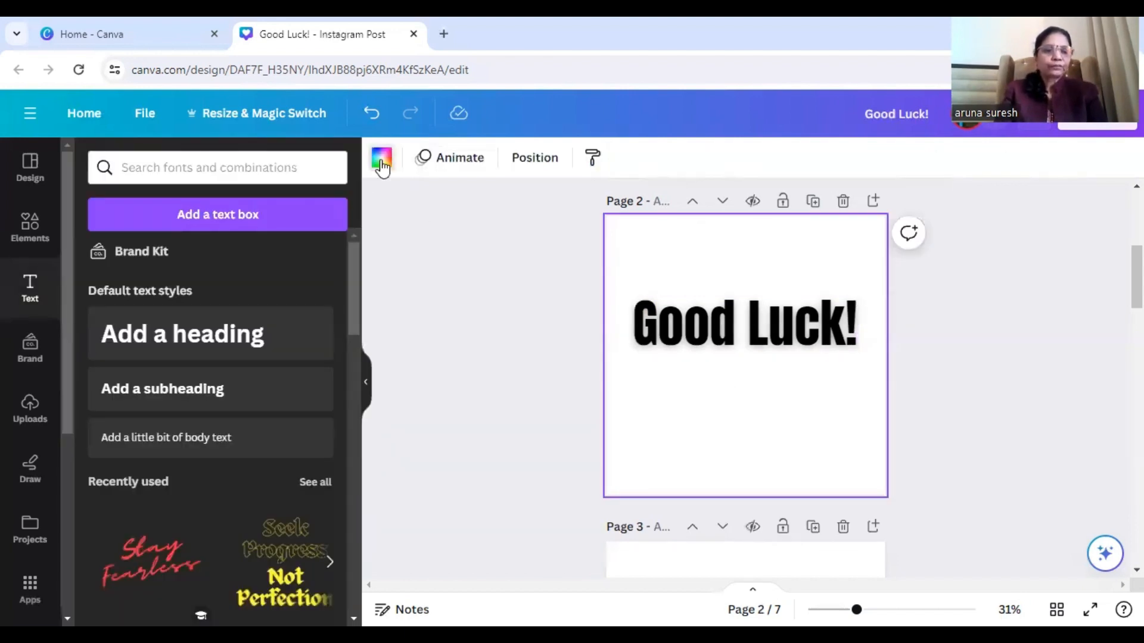
left_click(382, 160)
left_click(124, 398)
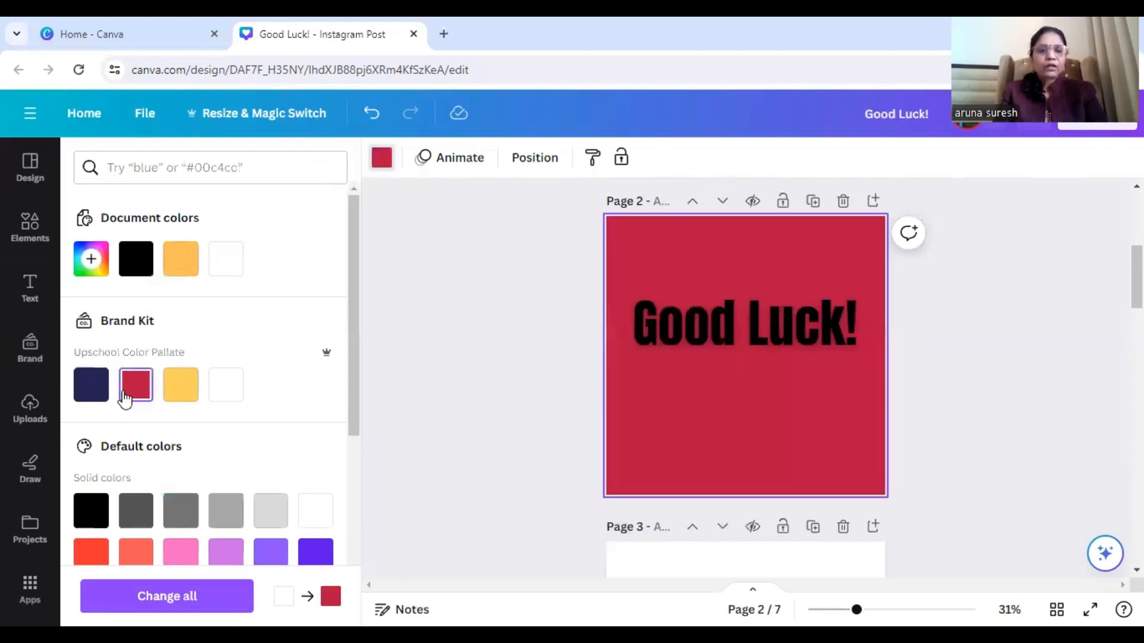
- Set the intensity of the Lift effect on the page 2 heading to 70
left_click(700, 294)
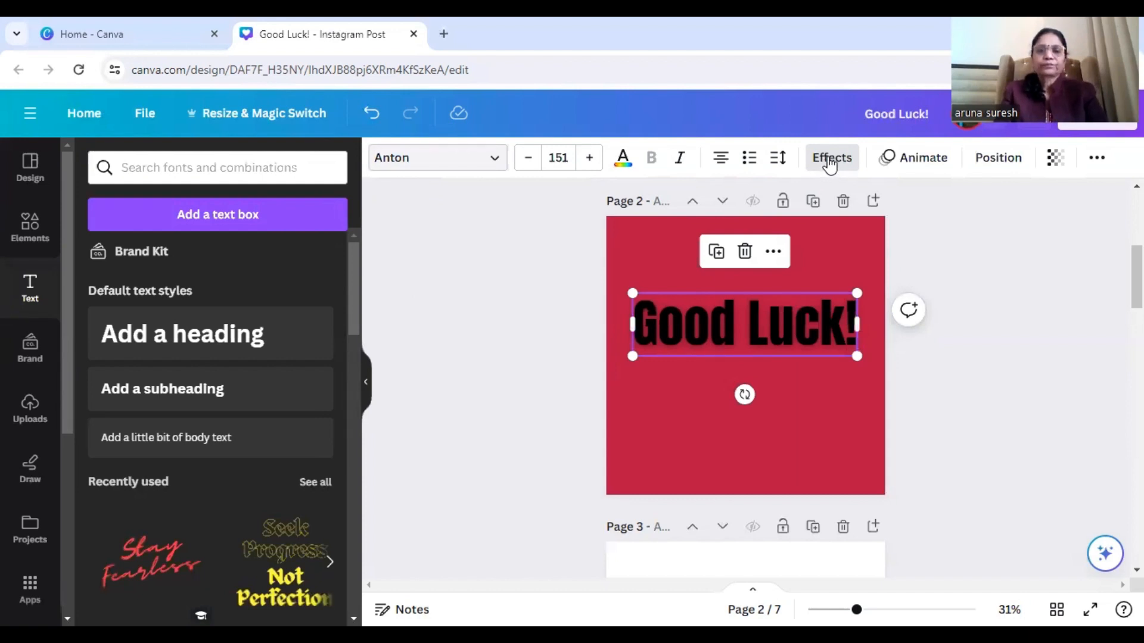
left_click(823, 170)
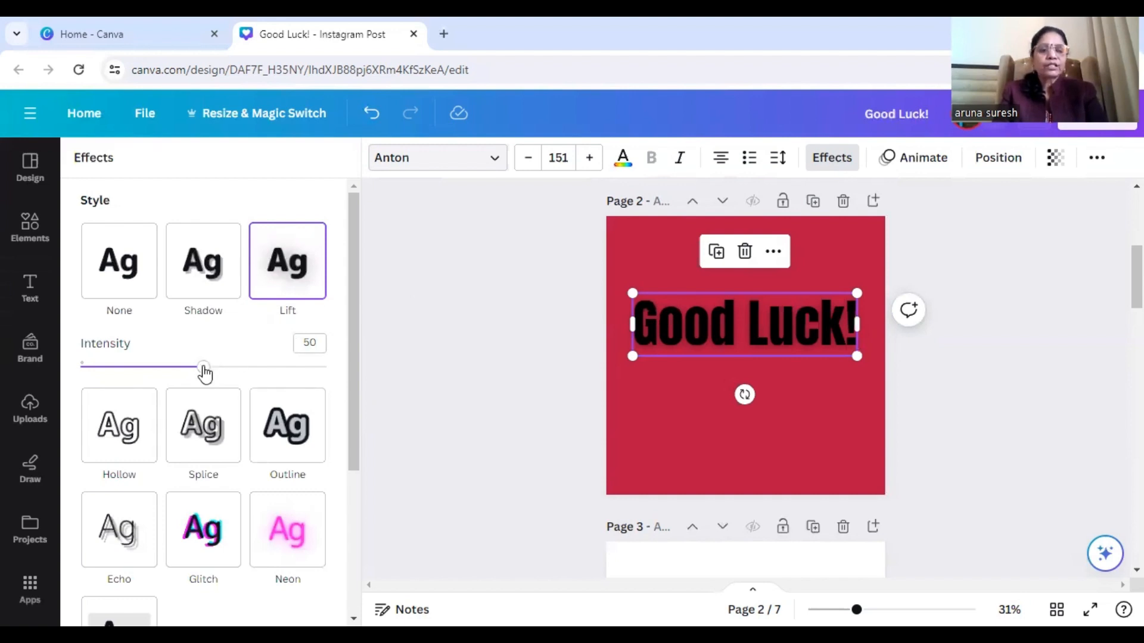
left_click(245, 369)
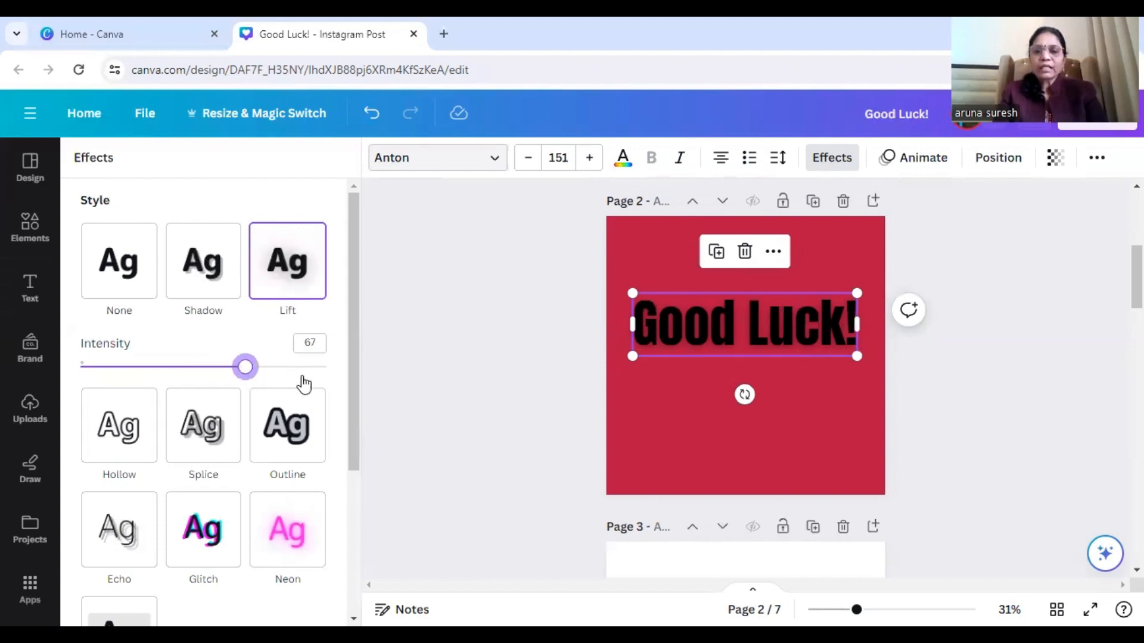
left_click(301, 374)
left_click(182, 374)
left_click(111, 374)
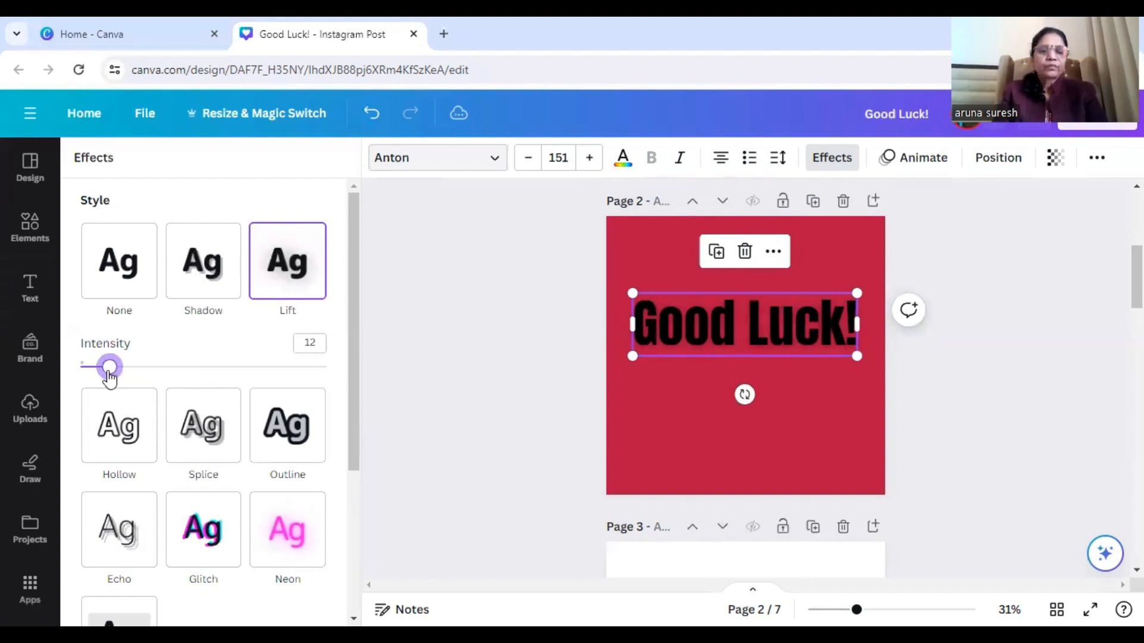
left_click(236, 378)
left_click(253, 385)
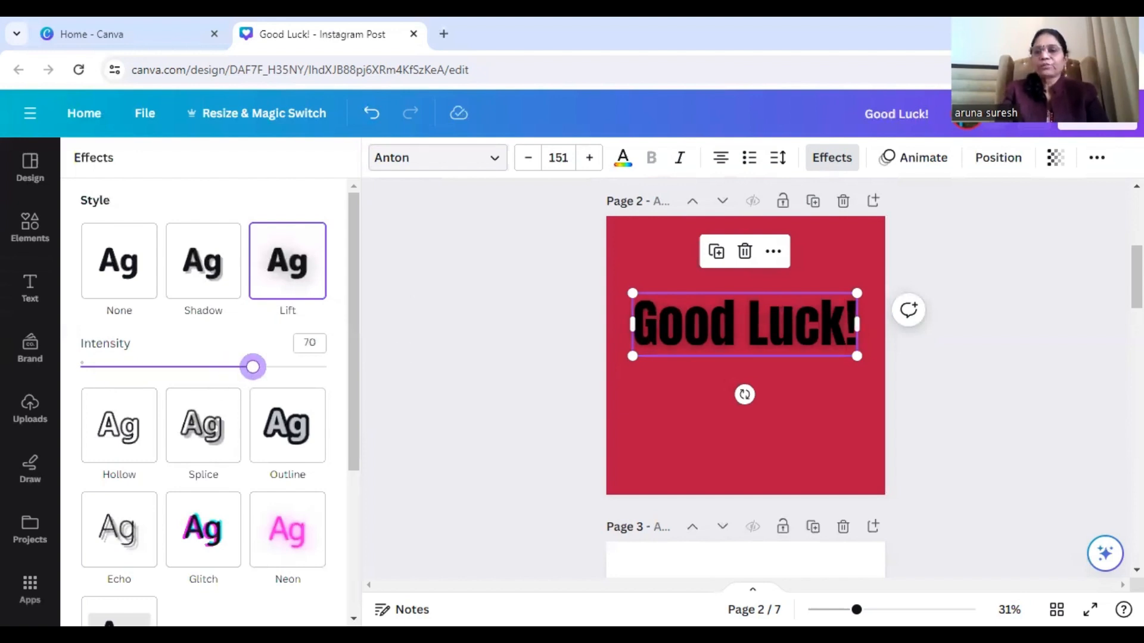
- Apply the Hollow text effect to the "Good Luck!" heading on page 3
scroll(744, 375, "down", 3)
scroll(859, 370, "down", 2)
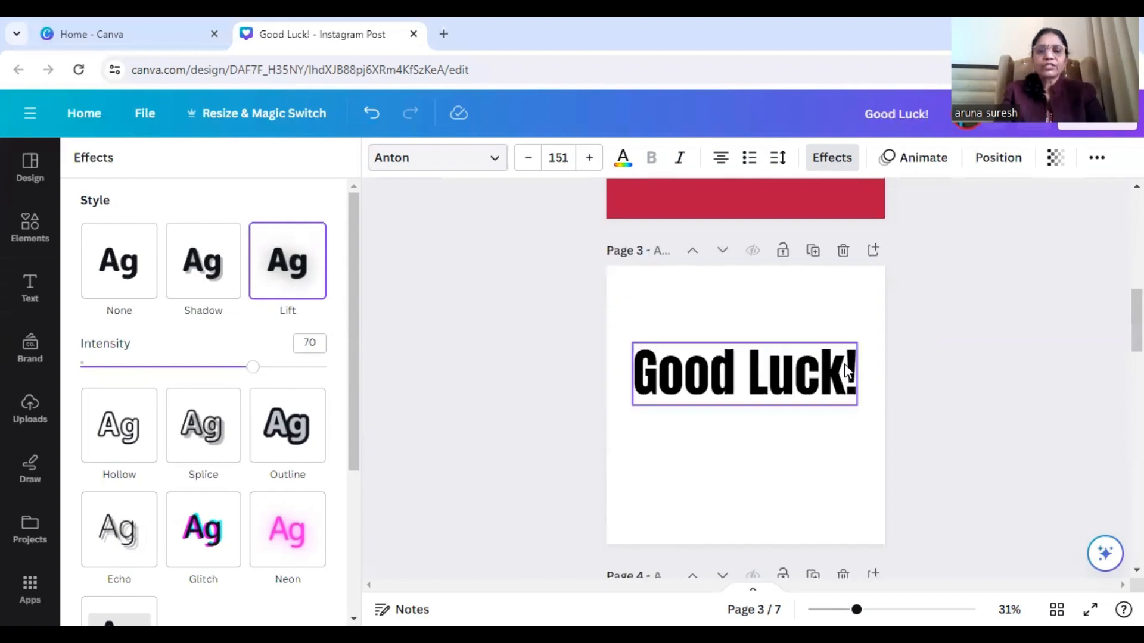
left_click(844, 363)
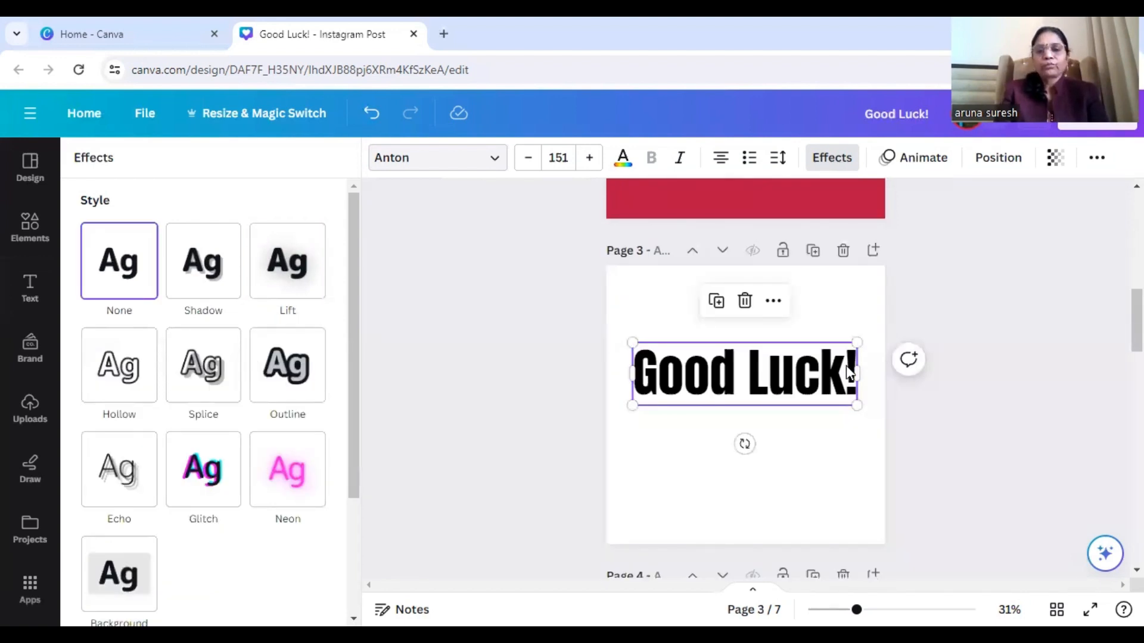
left_click(142, 370)
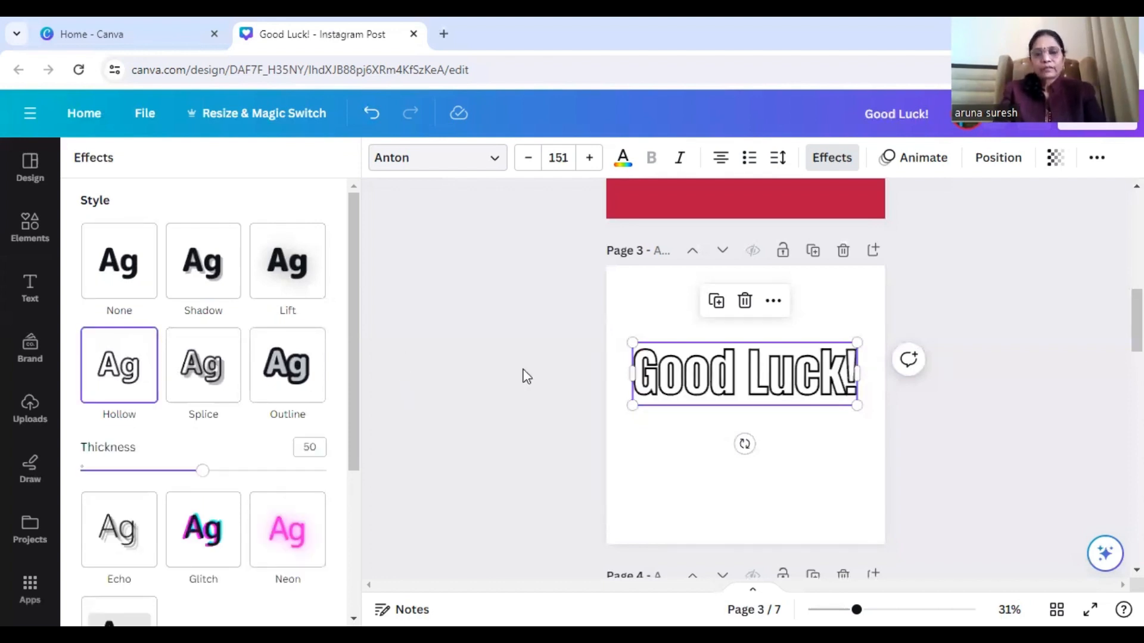
- Set the background of page 3 to the Brand Kit's dark navy and select the page's heading again
left_click(660, 312)
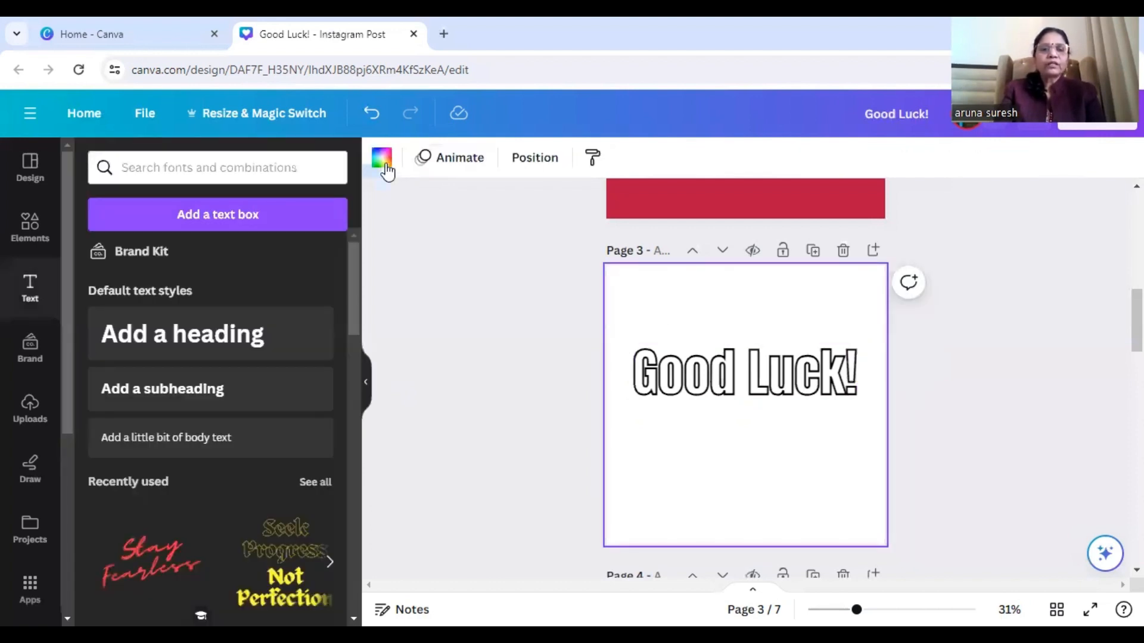
left_click(384, 168)
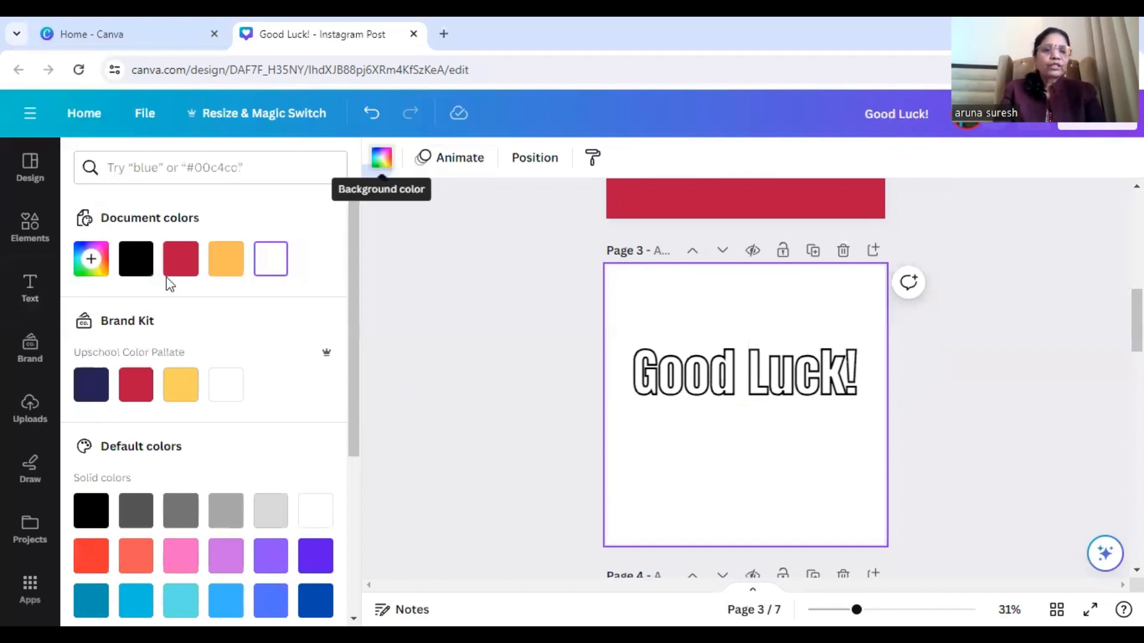
left_click(105, 386)
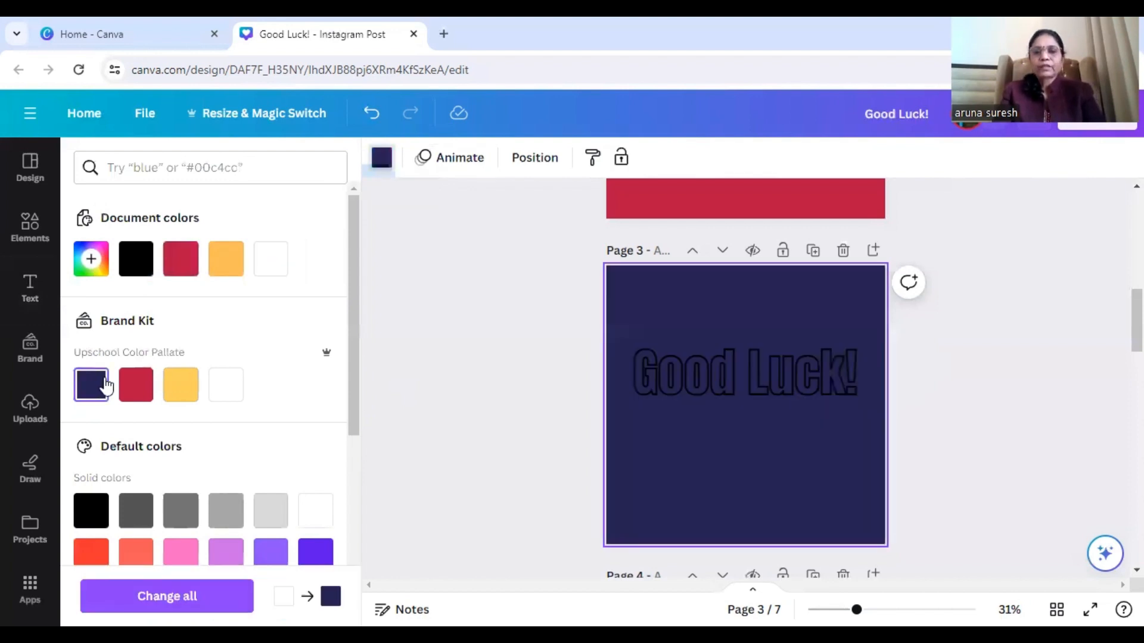
left_click(645, 367)
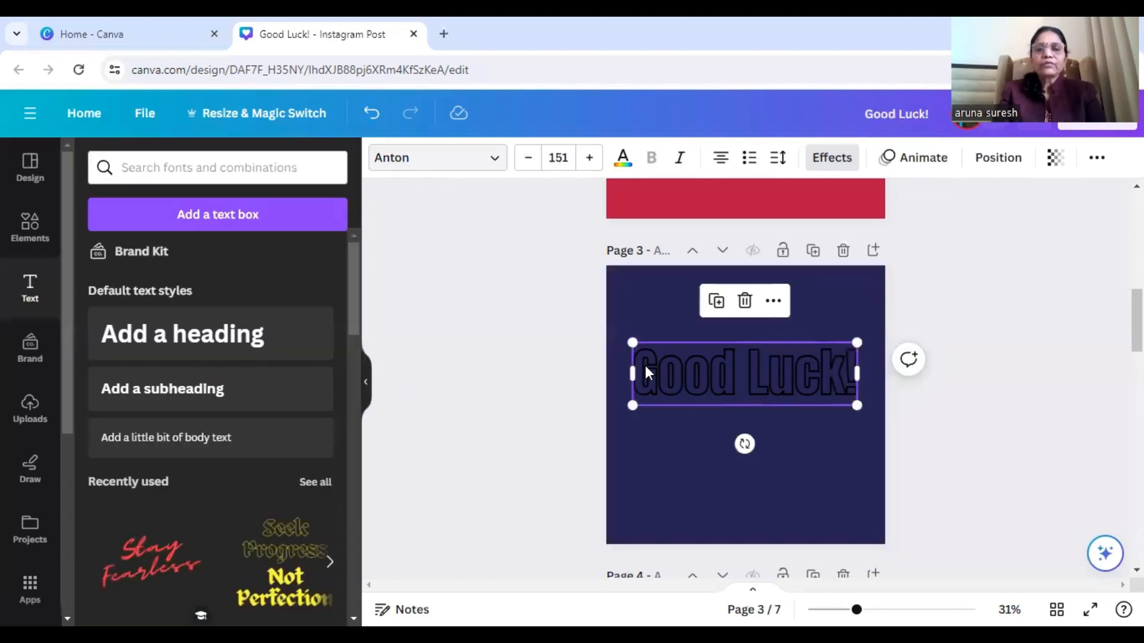
- Colour the hollow "Good Luck!" heading on page 3 with the Brand Kit's white, trying its yellow and crimson as well
left_click(623, 159)
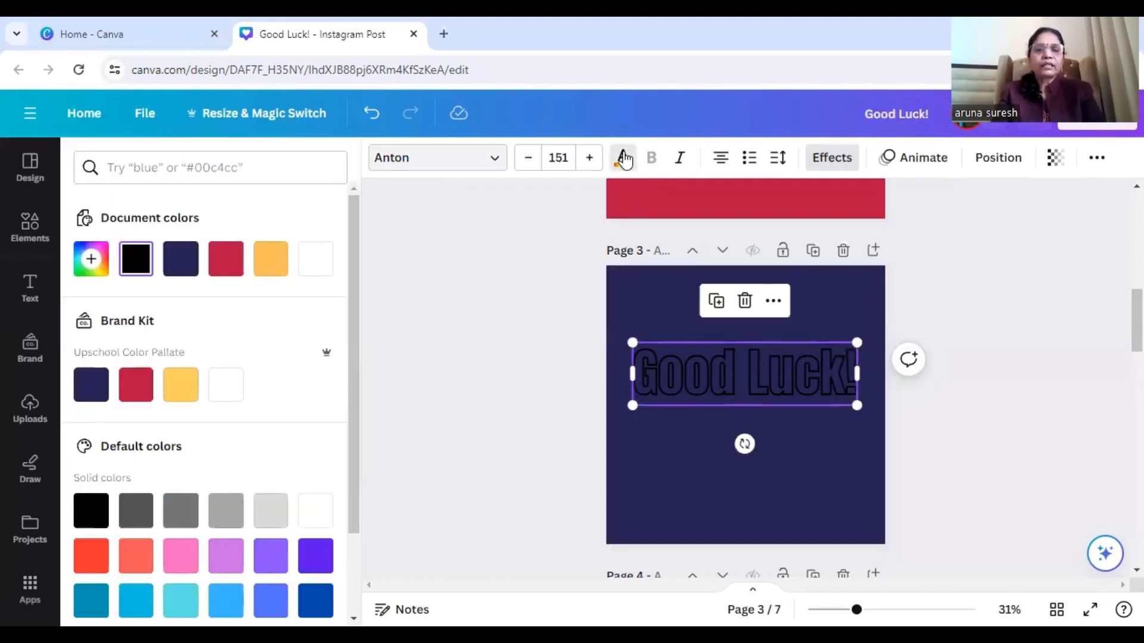
left_click(226, 392)
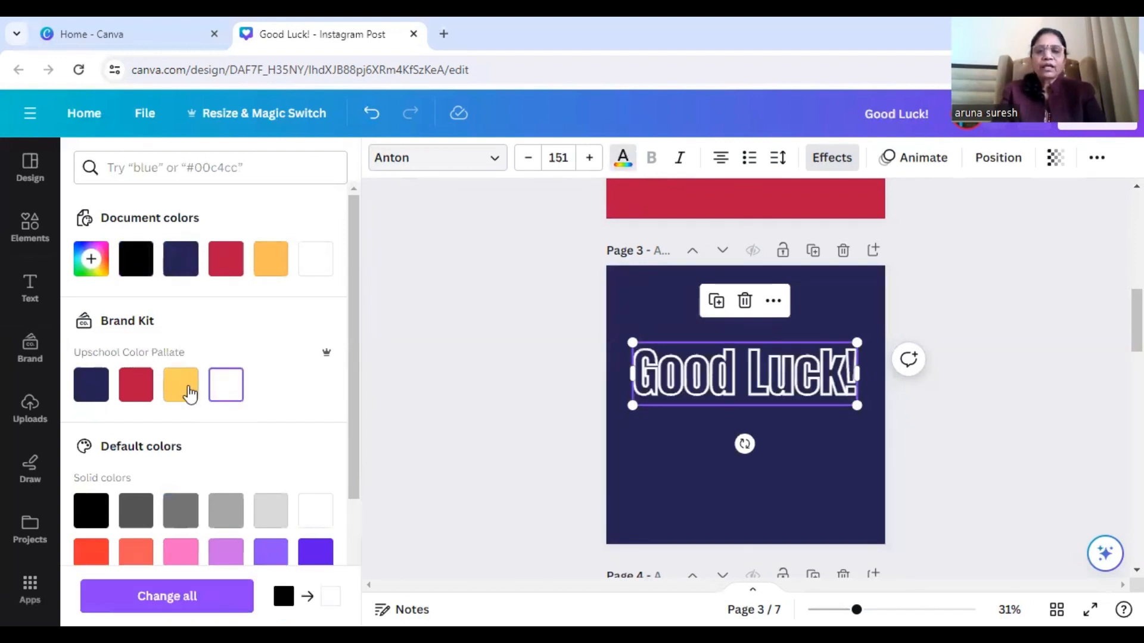
left_click(189, 393)
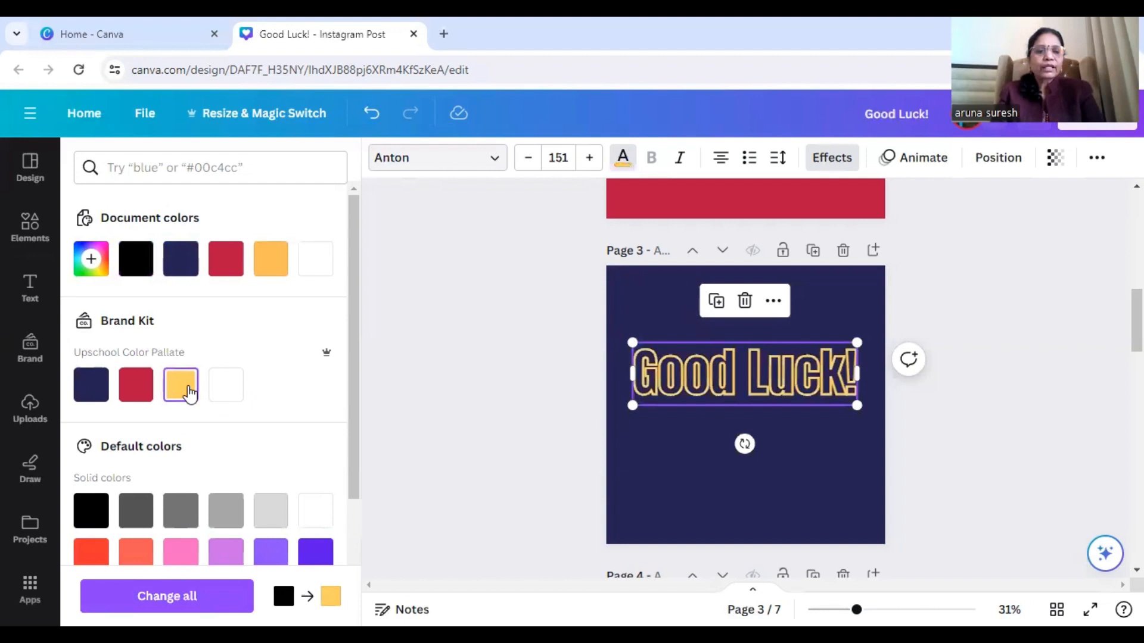
left_click(137, 398)
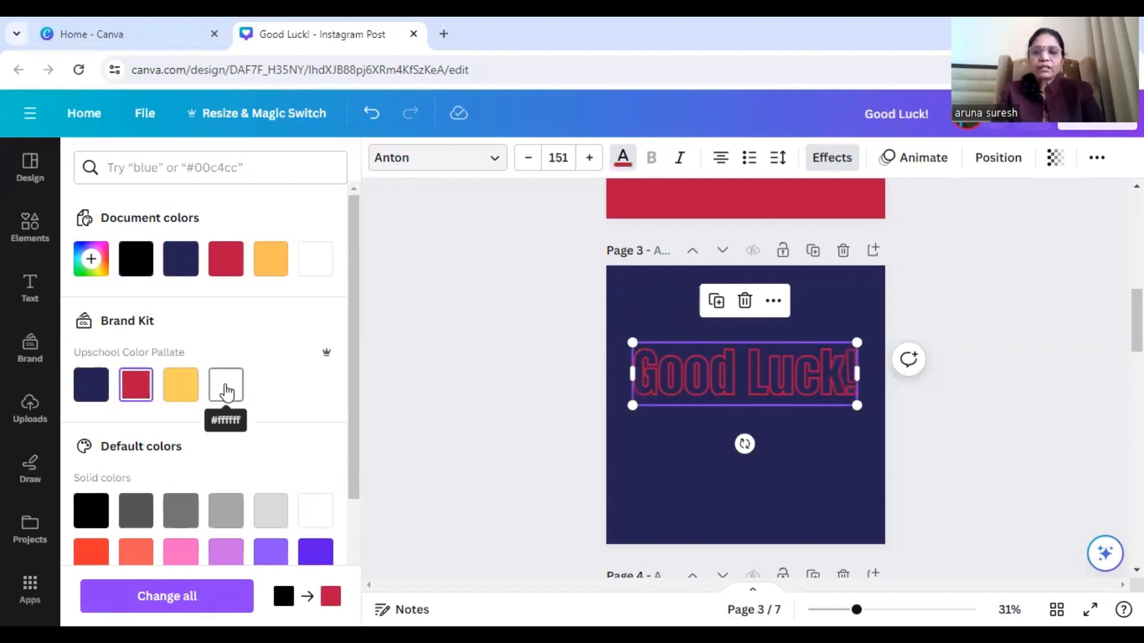
left_click(226, 388)
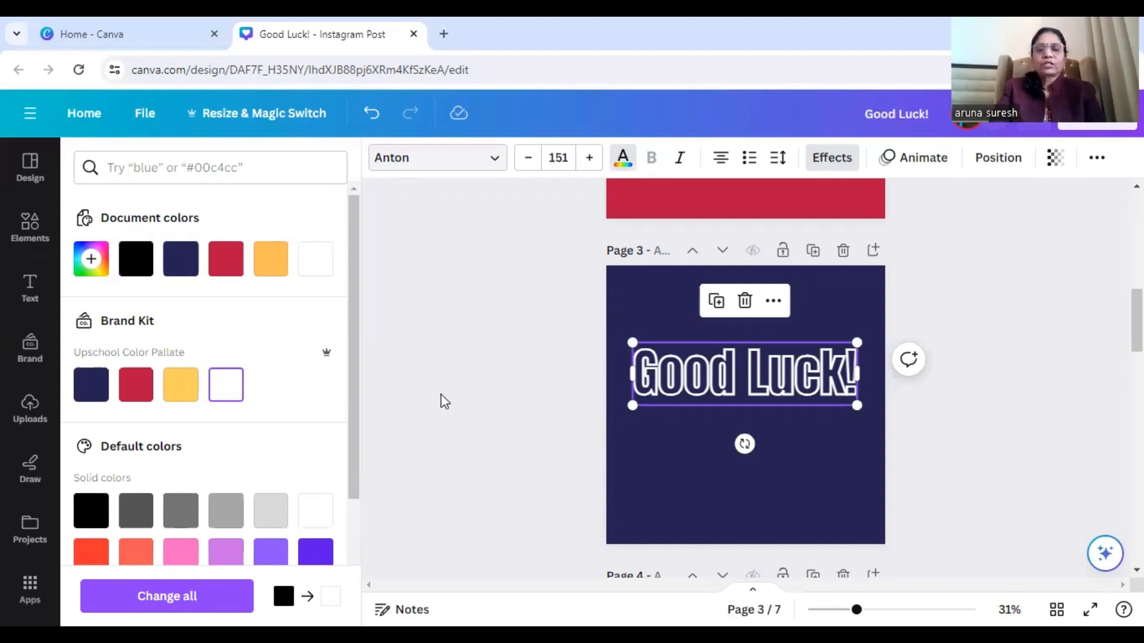
left_click(997, 298)
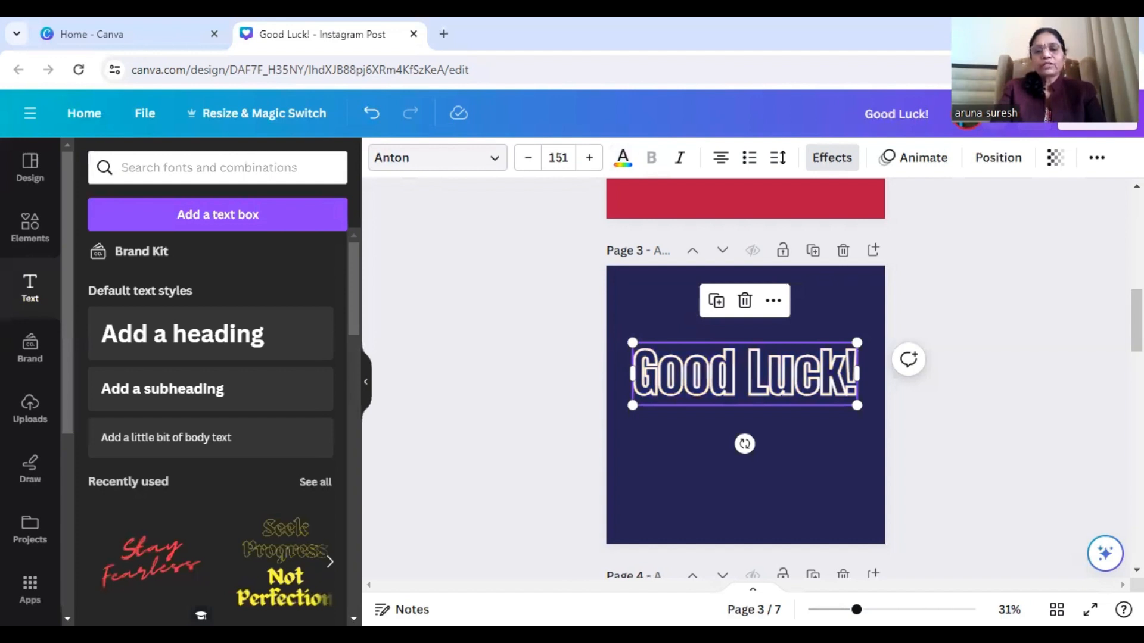
- Apply the Splice text effect to the "Good Luck!" heading on page 4
scroll(895, 263, "down", 2)
scroll(895, 263, "down", 2)
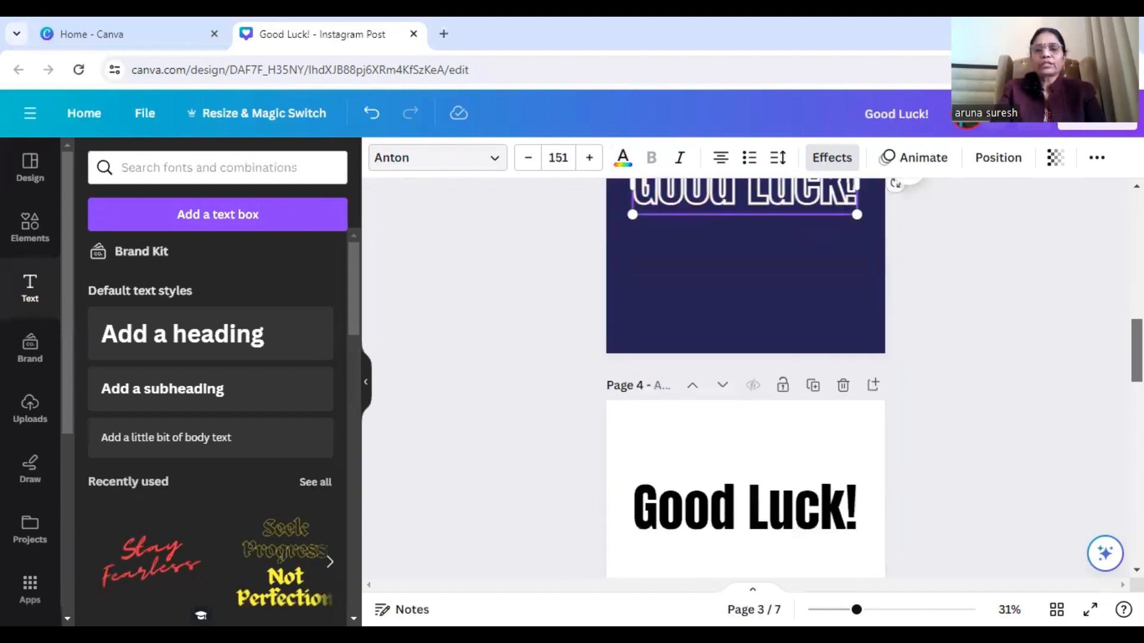
scroll(895, 263, "down", 4)
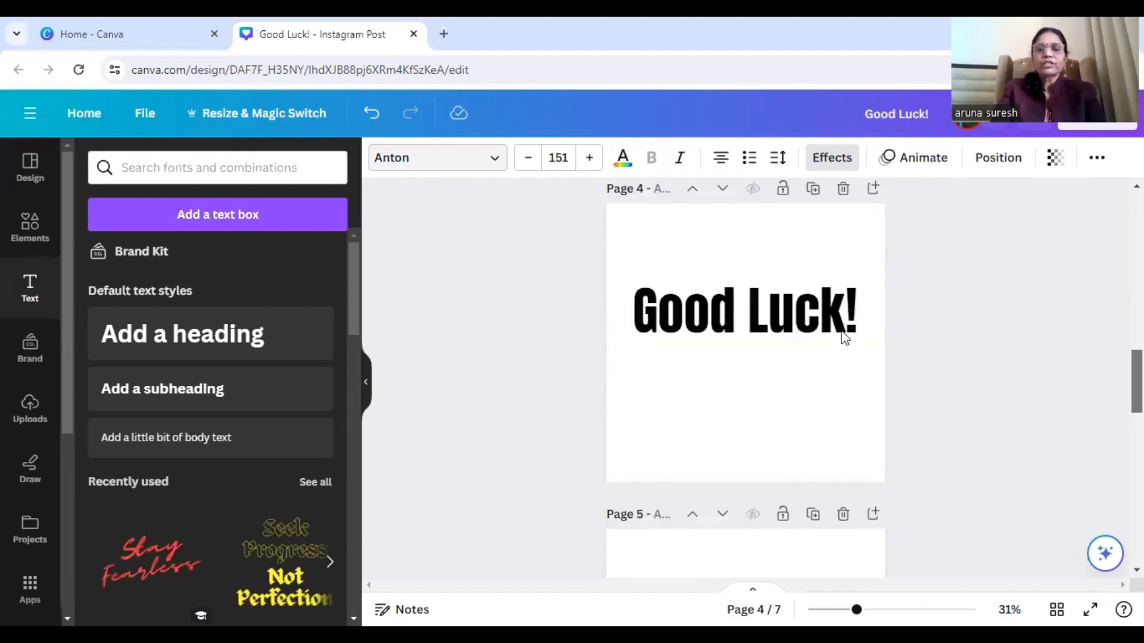
left_click(827, 158)
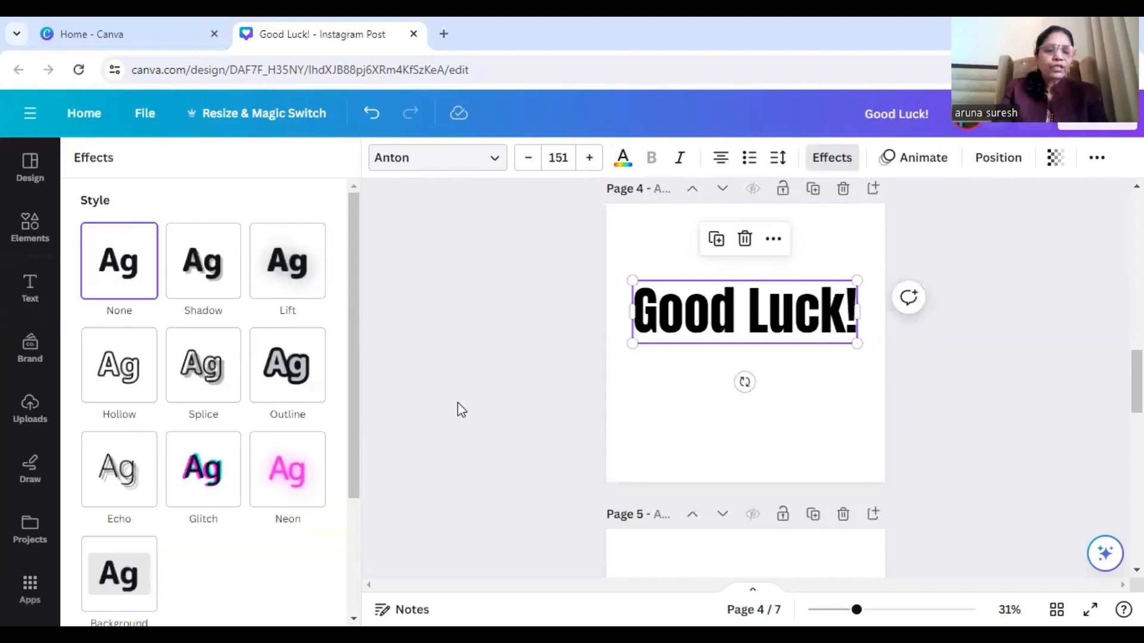
left_click(209, 400)
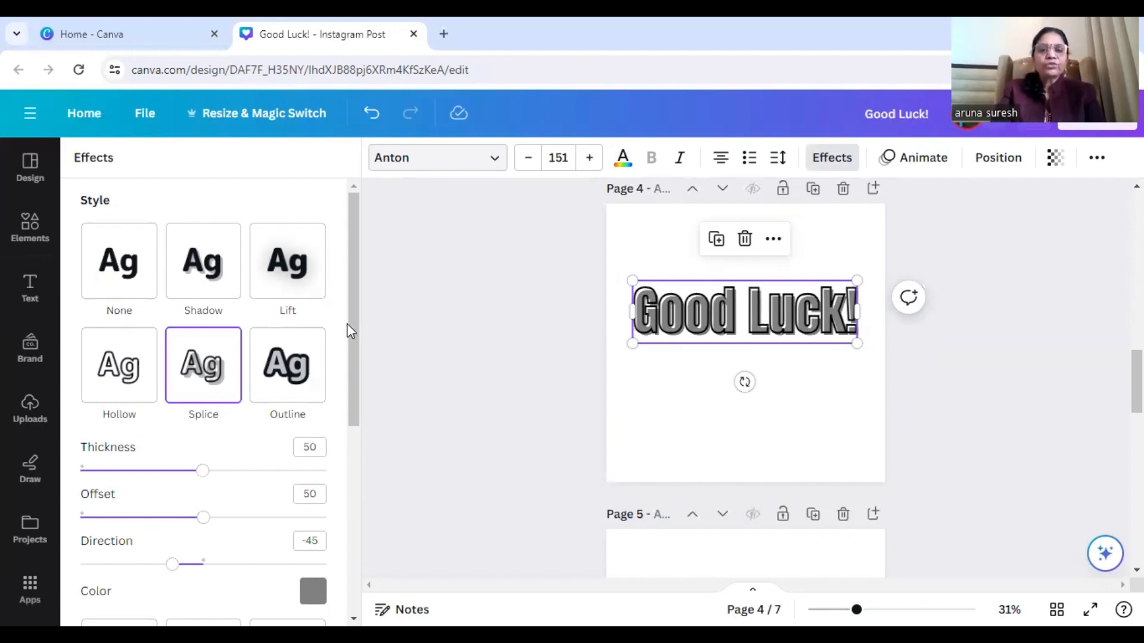
- Set the Splice effect's thickness to 48 and its offset to 47 on the page 4 heading
scroll(375, 401, "down", 3)
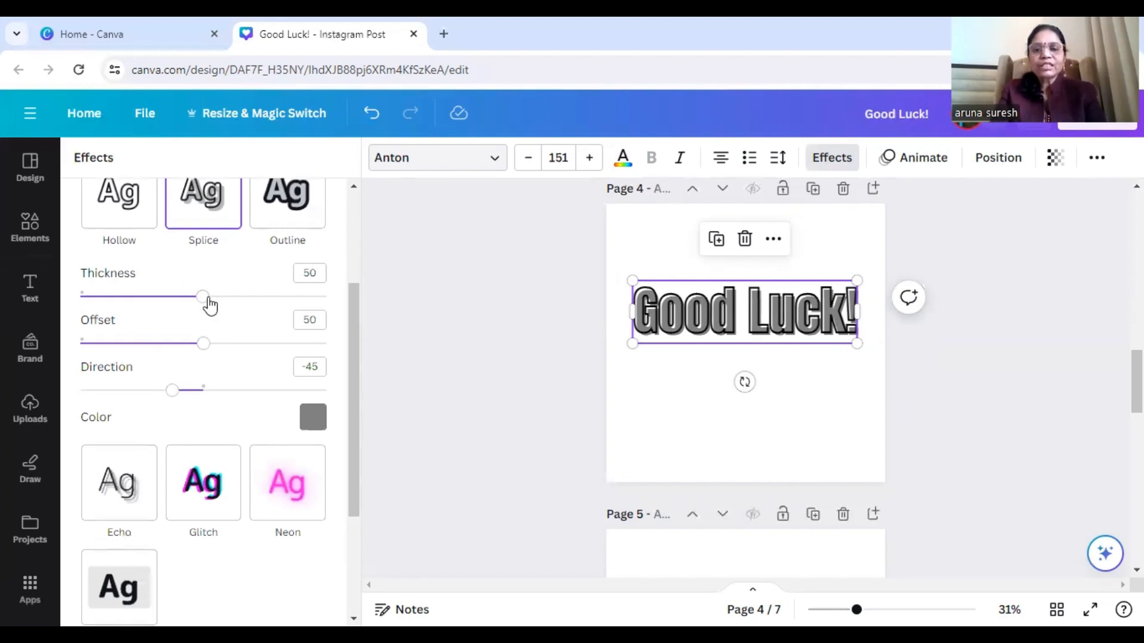
left_click_drag(224, 305, 305, 316)
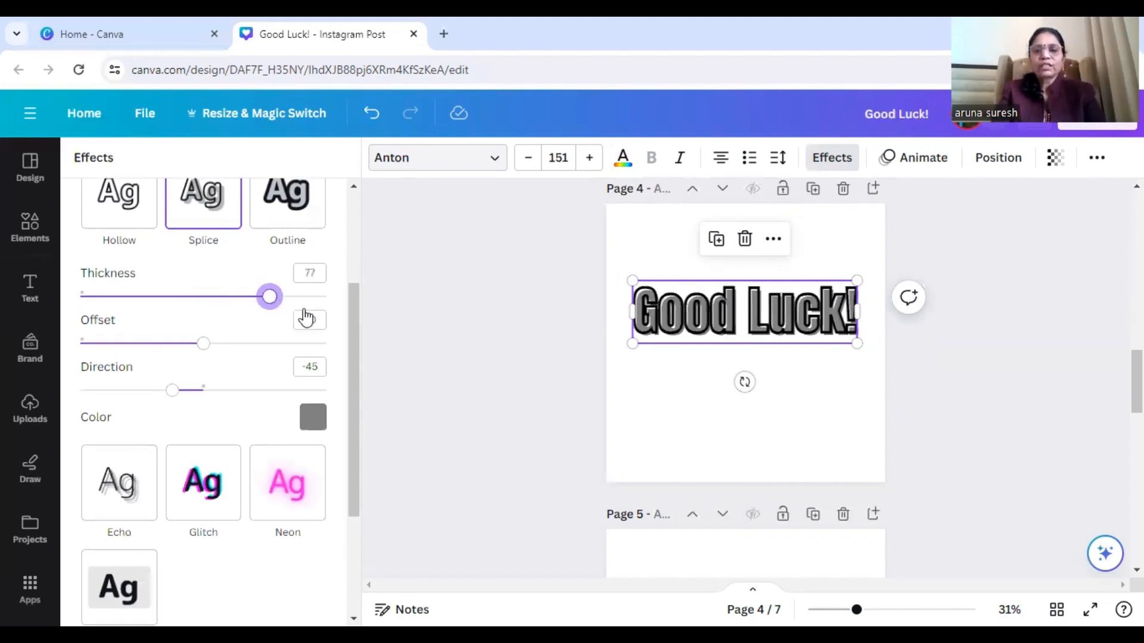
left_click_drag(182, 323, 200, 370)
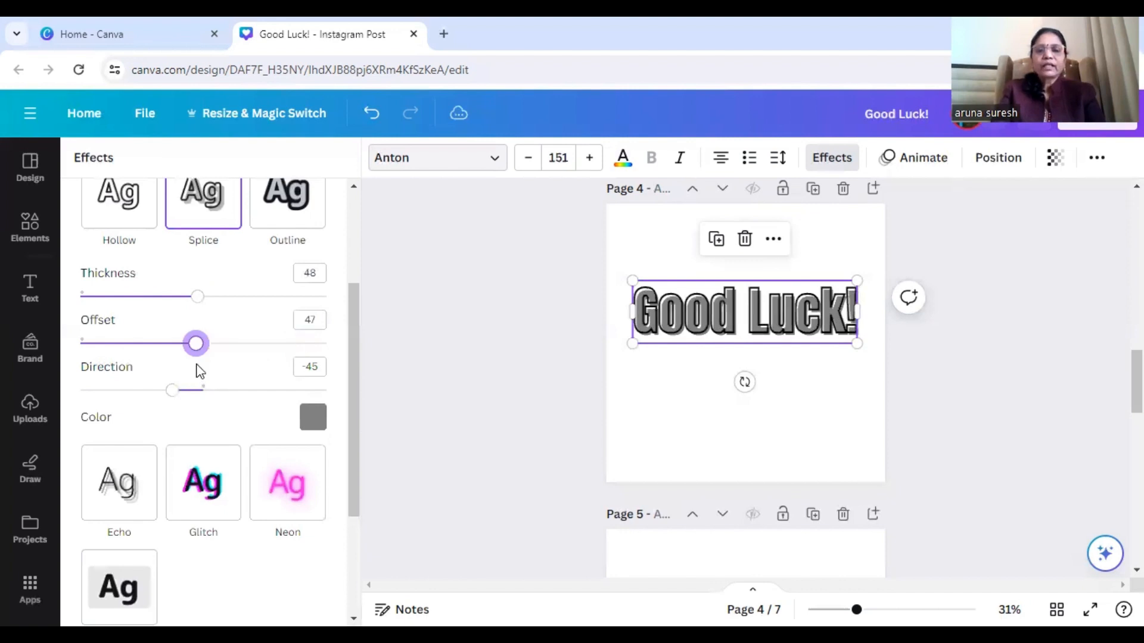
- Set the page 4 background to the black-to-blue gradient and apply the same replacement of white across all pages
left_click(625, 285)
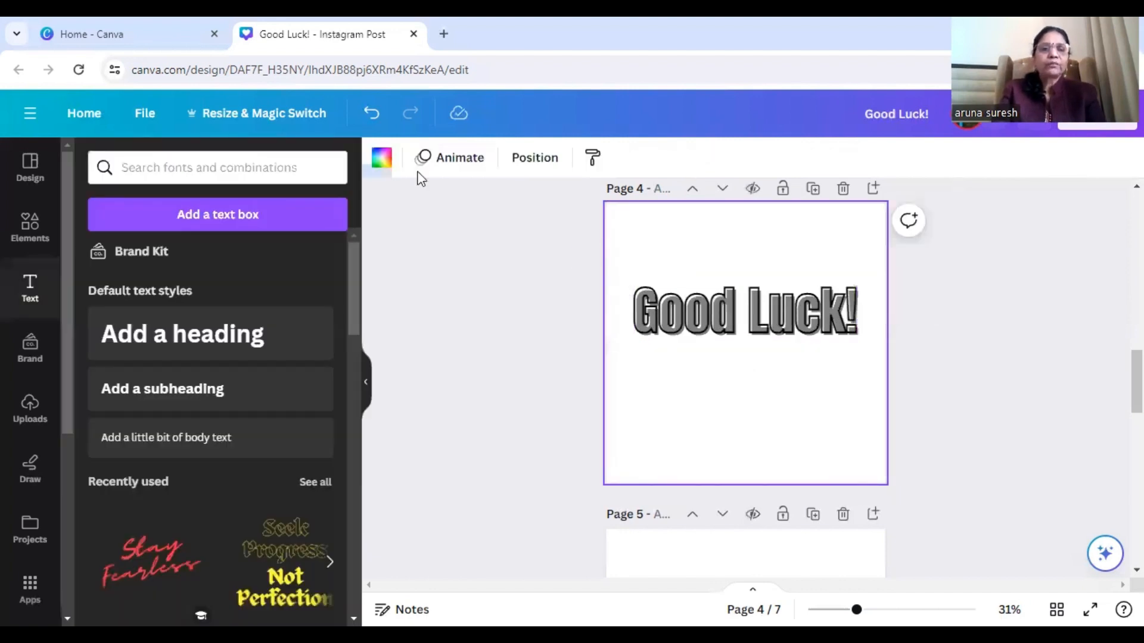
left_click(382, 159)
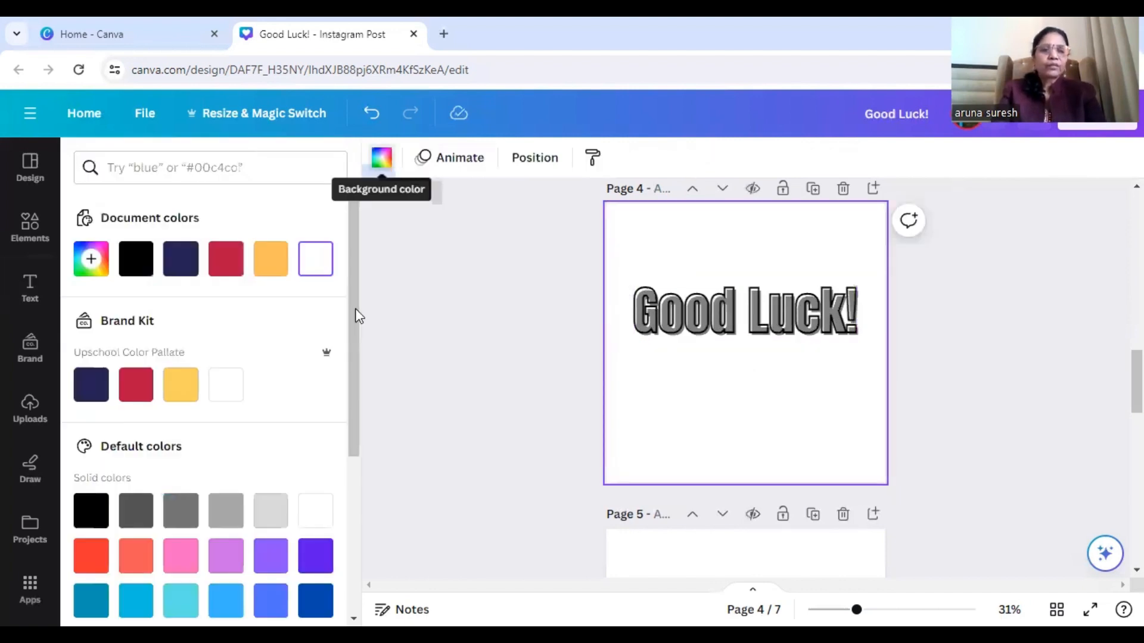
left_click_drag(354, 315, 393, 416)
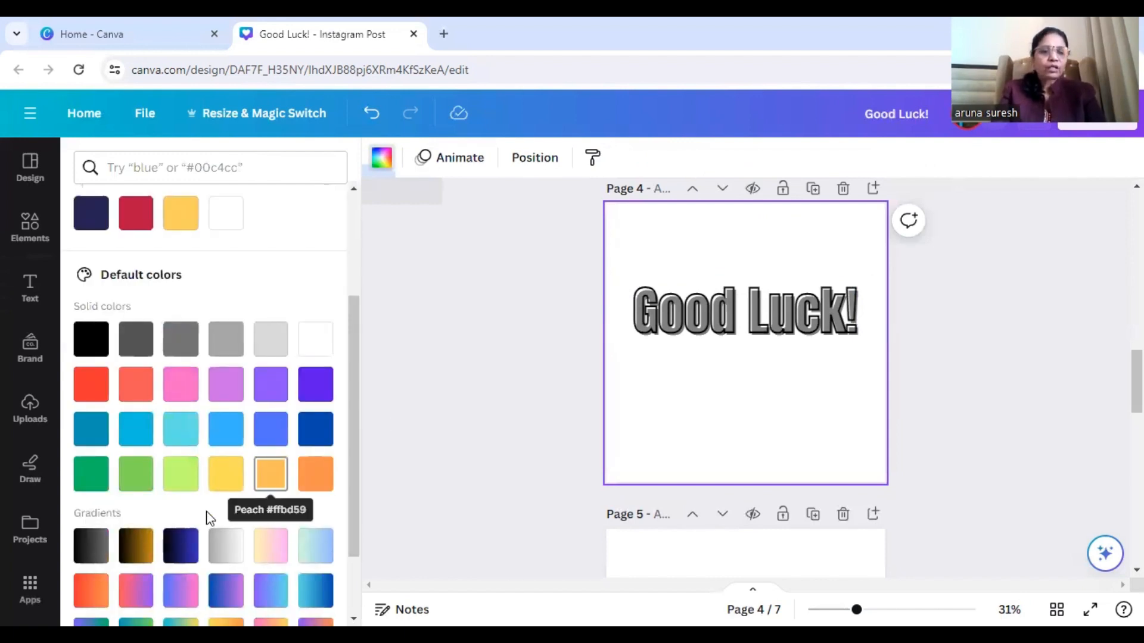
left_click(181, 545)
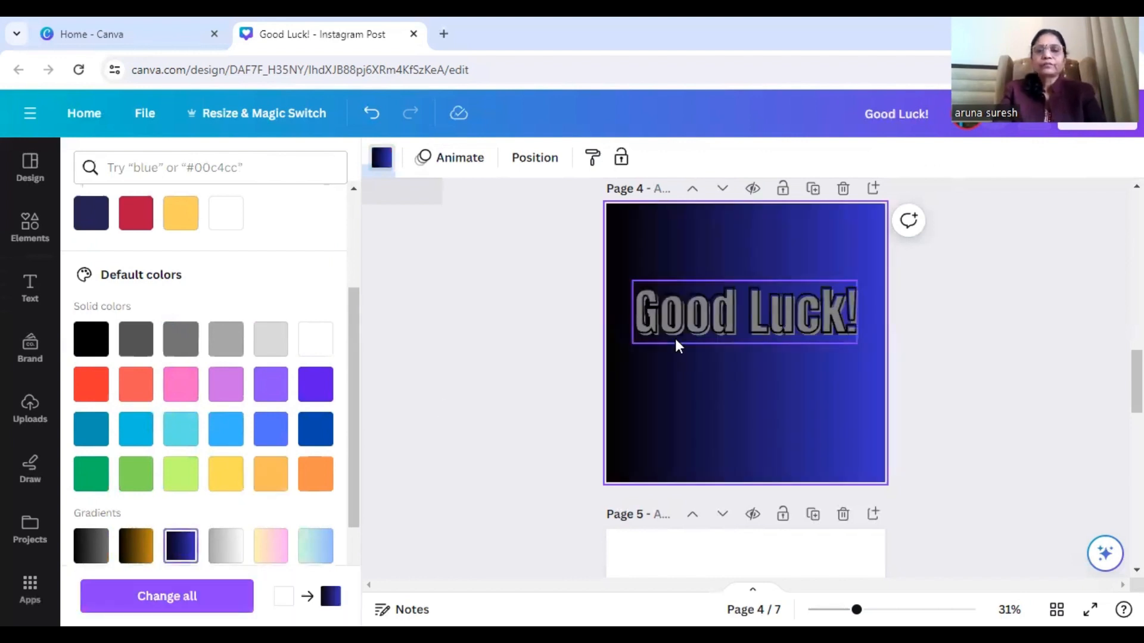
left_click(167, 596)
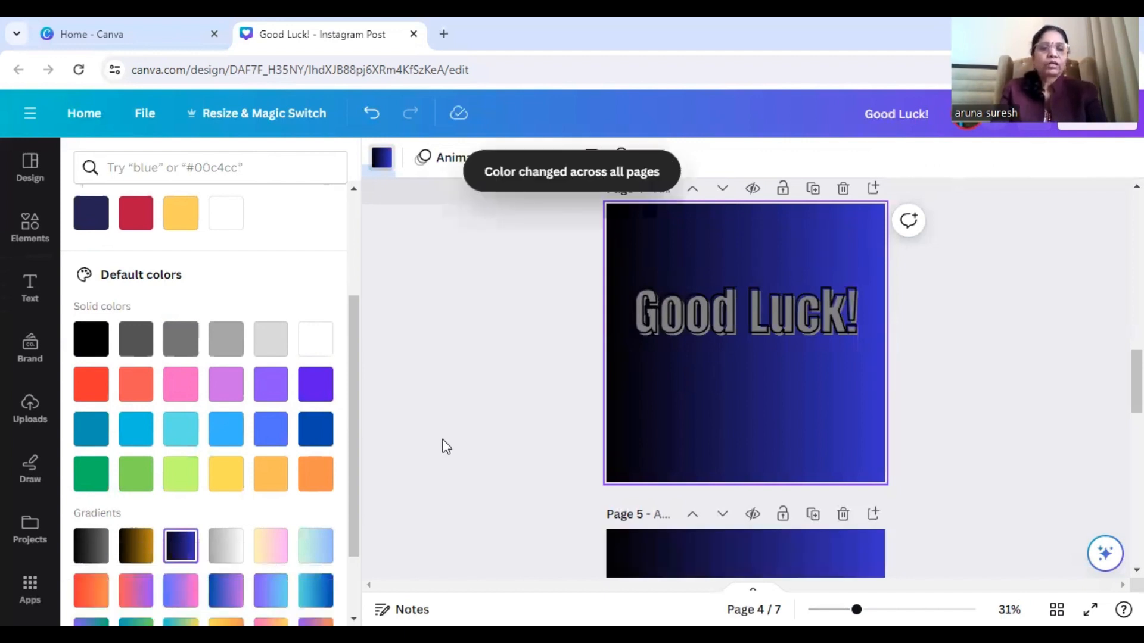
- Change the text colour of the page 4 heading to the document's white
left_click(767, 321)
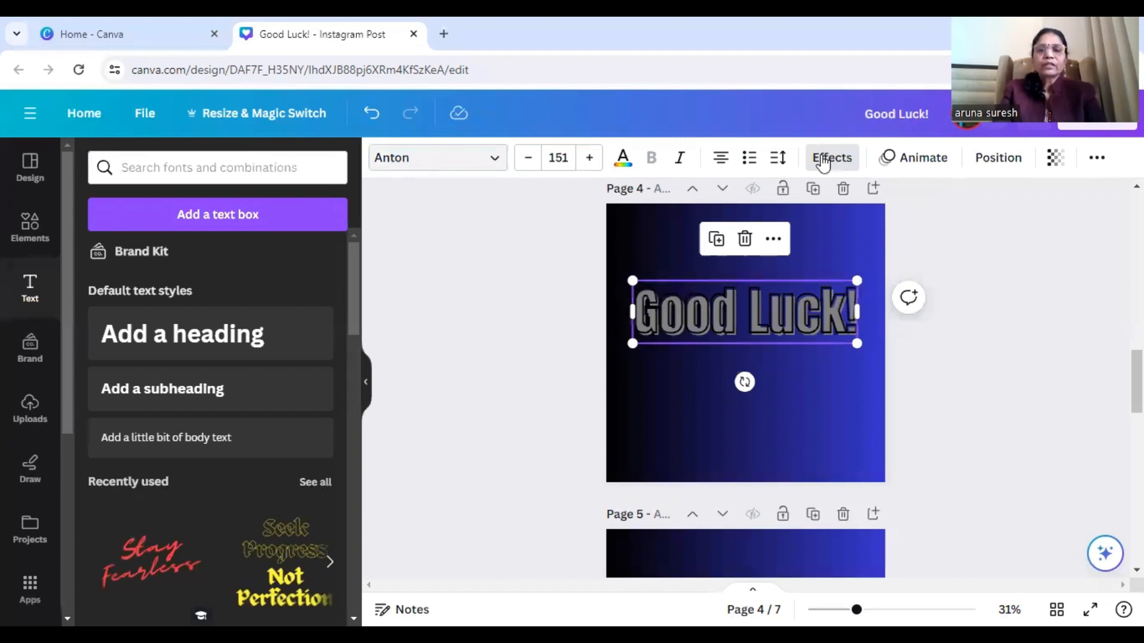
left_click(823, 159)
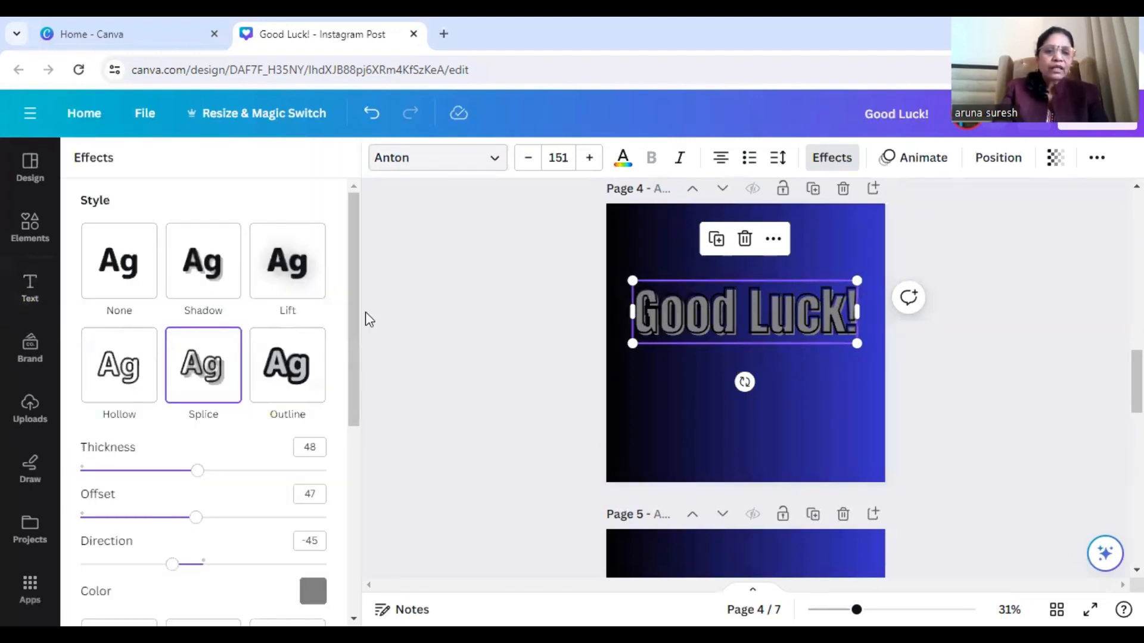
scroll(358, 314, "down", 1)
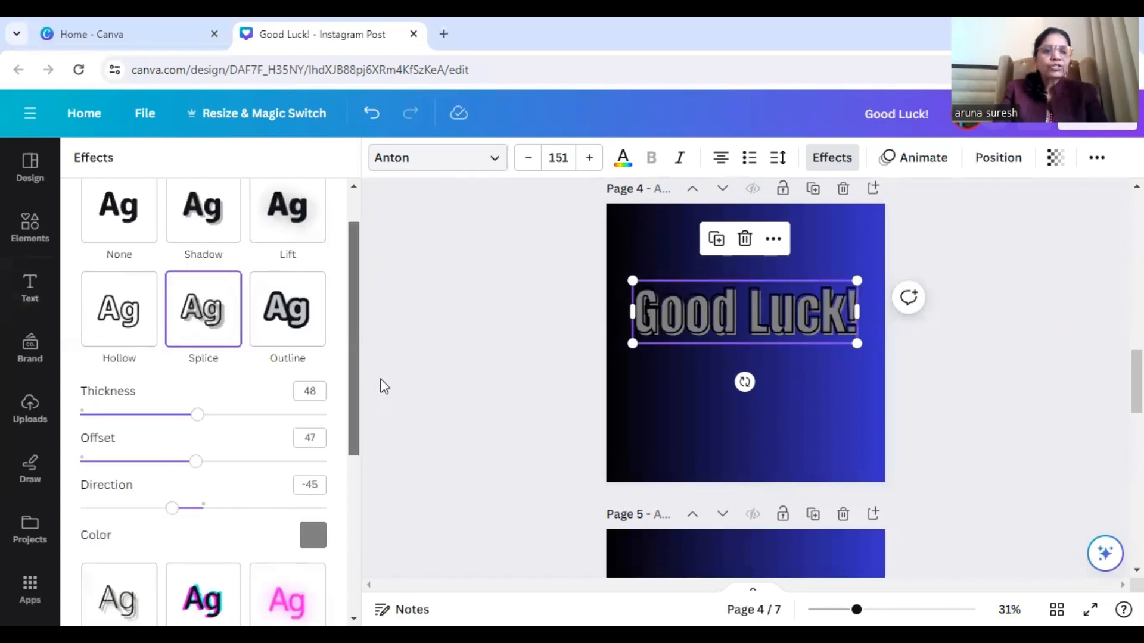
scroll(191, 360, "down", 1)
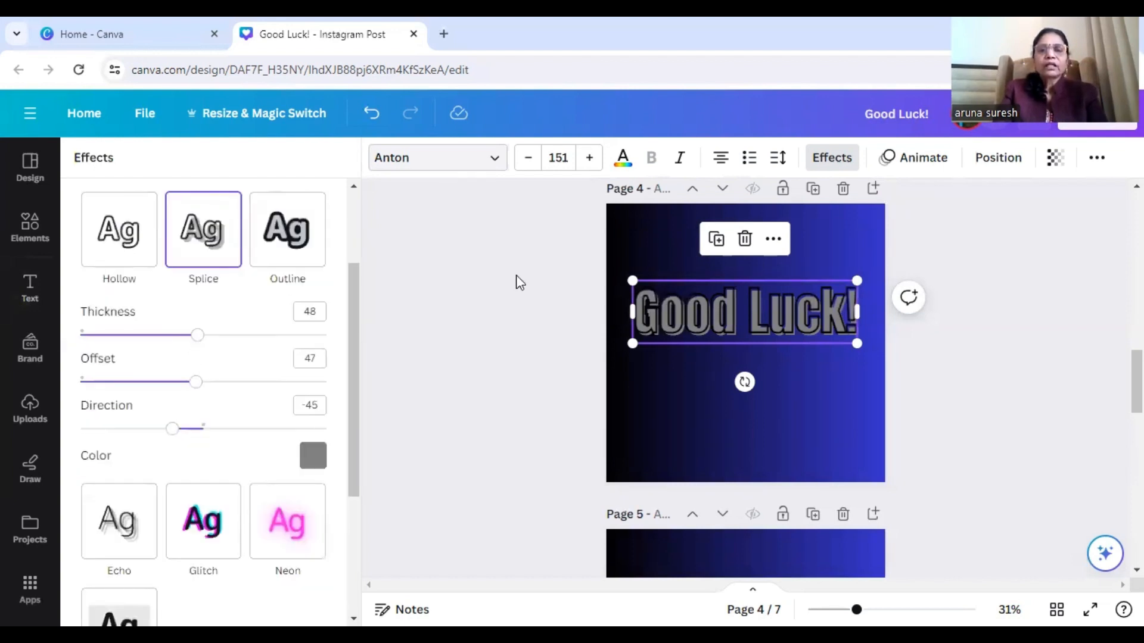
left_click(622, 158)
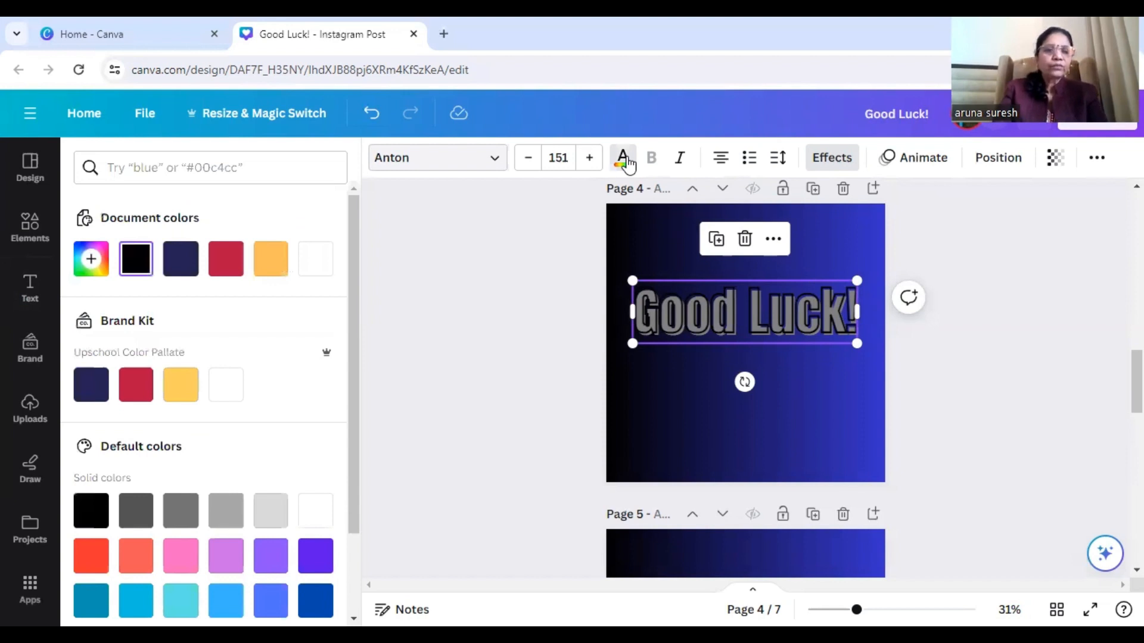
left_click(319, 270)
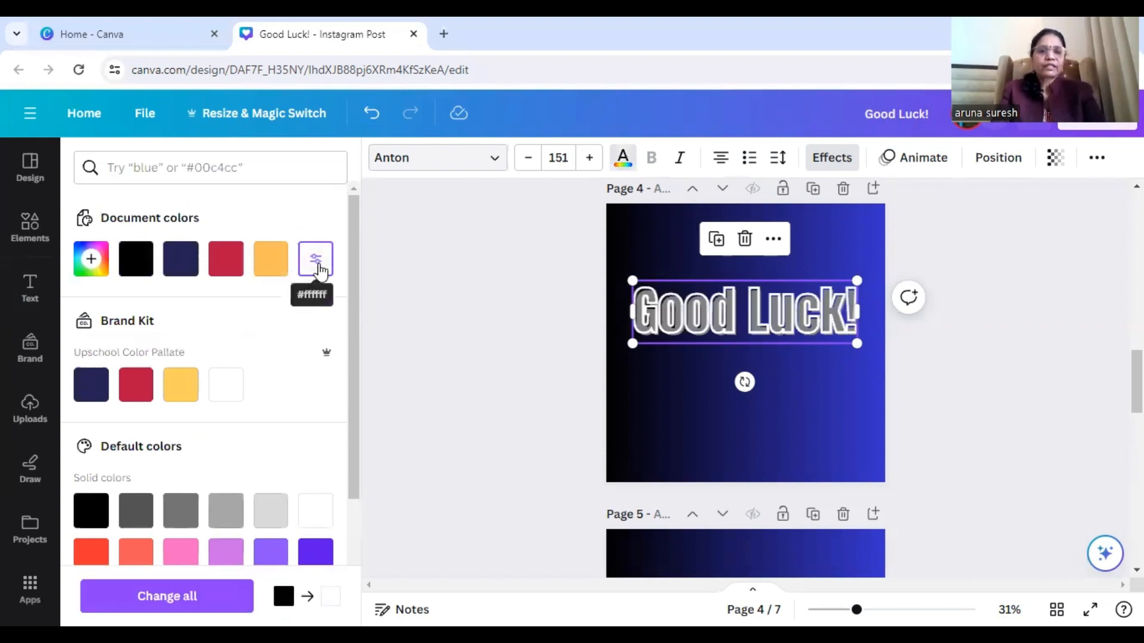
- Set the thickness of the Splice effect on the page 4 heading to 61
left_click(817, 166)
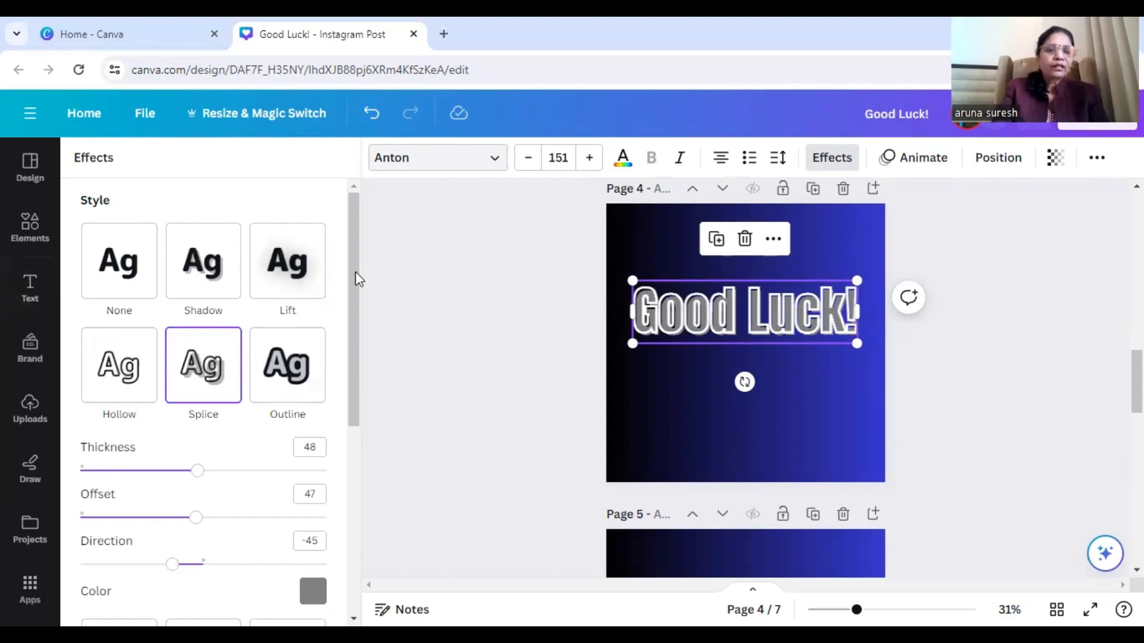
scroll(360, 344, "down", 2)
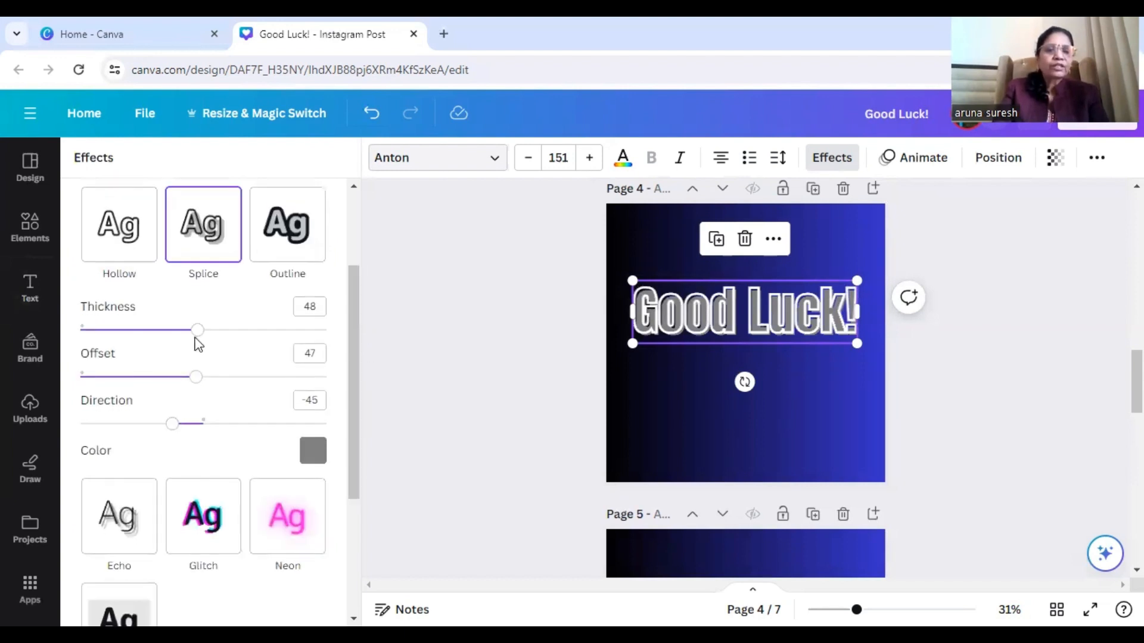
left_click_drag(169, 330, 143, 332)
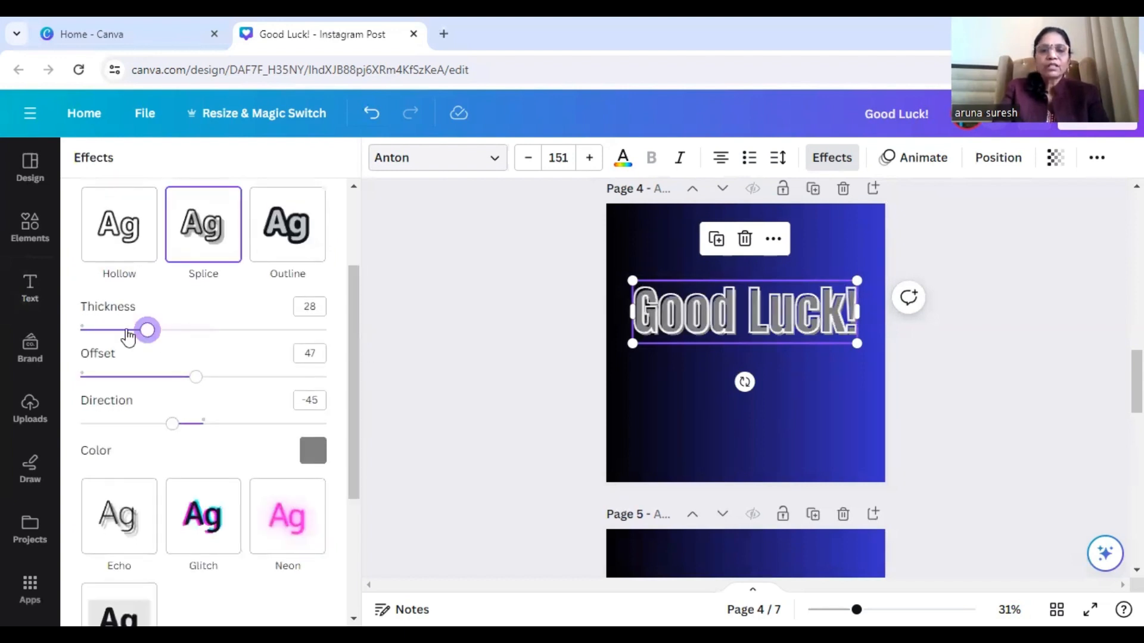
left_click(173, 330)
left_click(291, 329)
left_click_drag(308, 352, 230, 352)
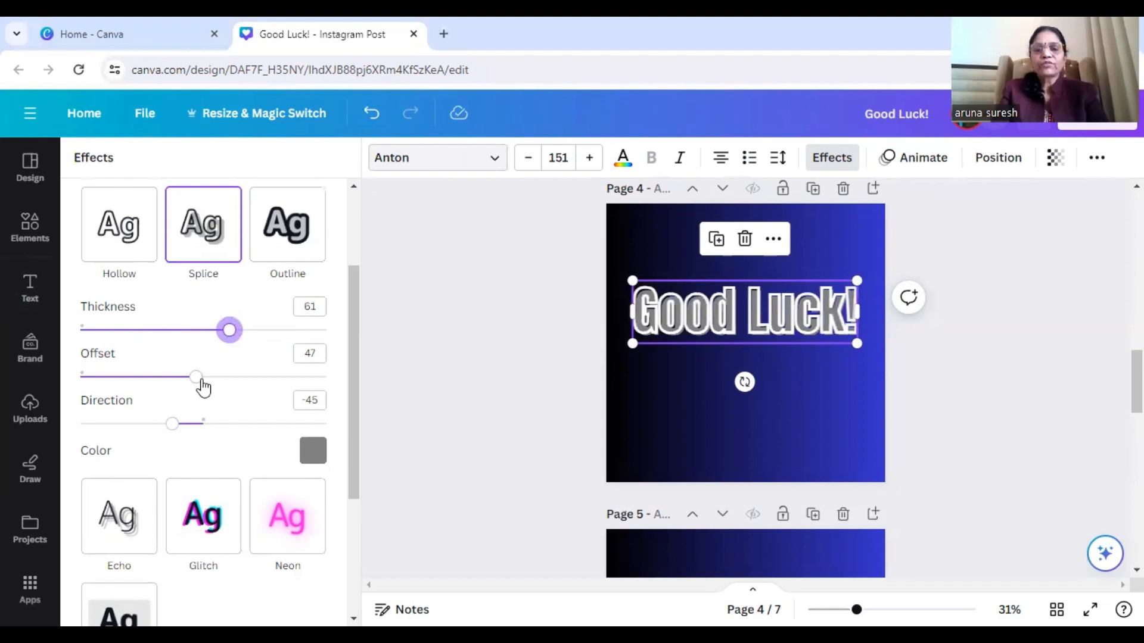
- Set the Splice effect's offset to 99 and its direction to 0 on the page 4 heading
left_click_drag(203, 388, 325, 396)
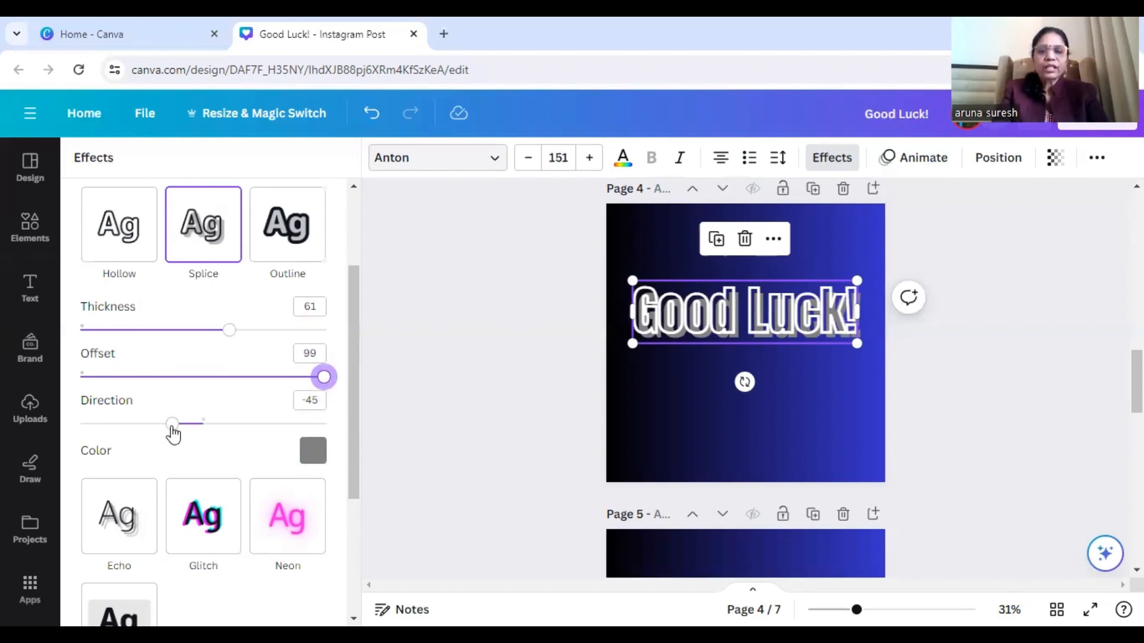
left_click_drag(173, 434, 276, 449)
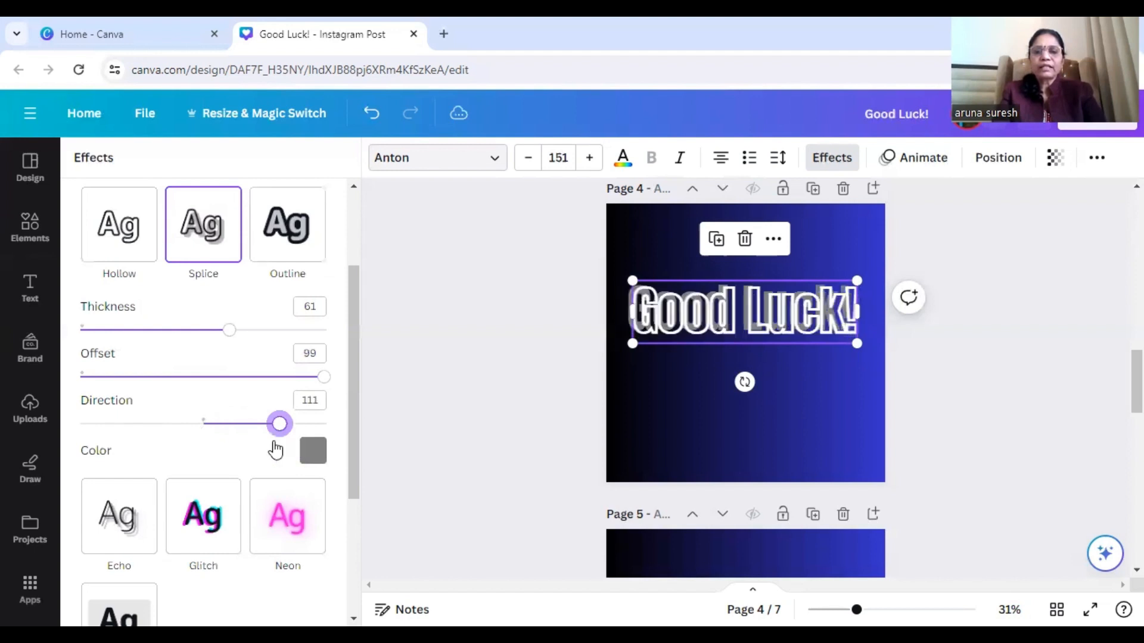
left_click_drag(207, 455, 200, 452)
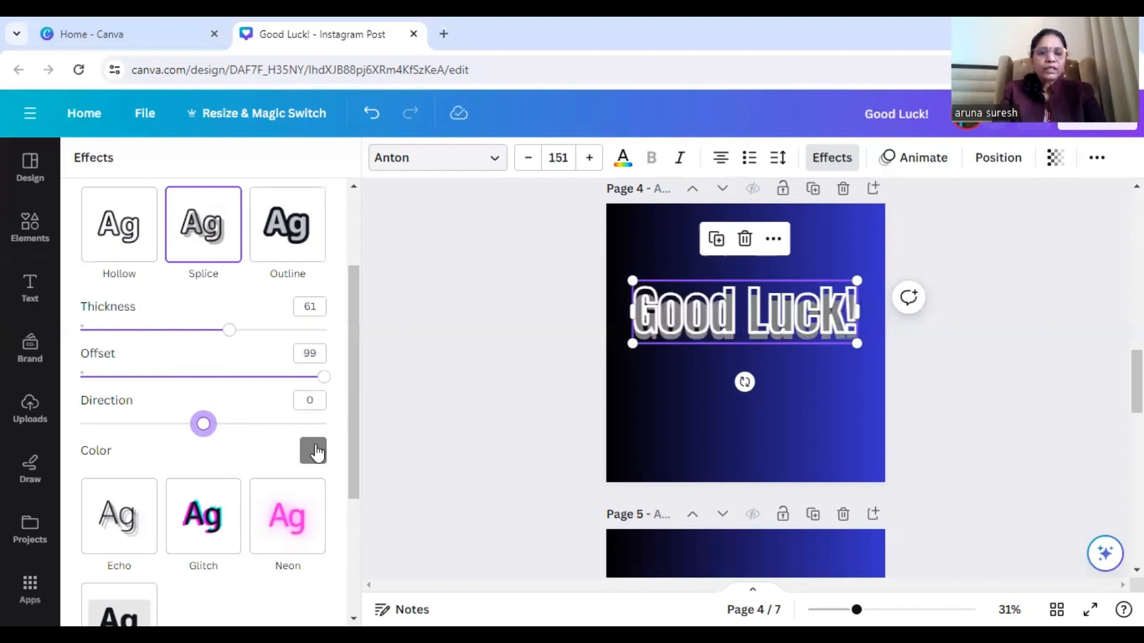
- Set the Splice effect's colour on the page 4 heading to the Brand Kit's crimson red, trying its yellow first
left_click(314, 451)
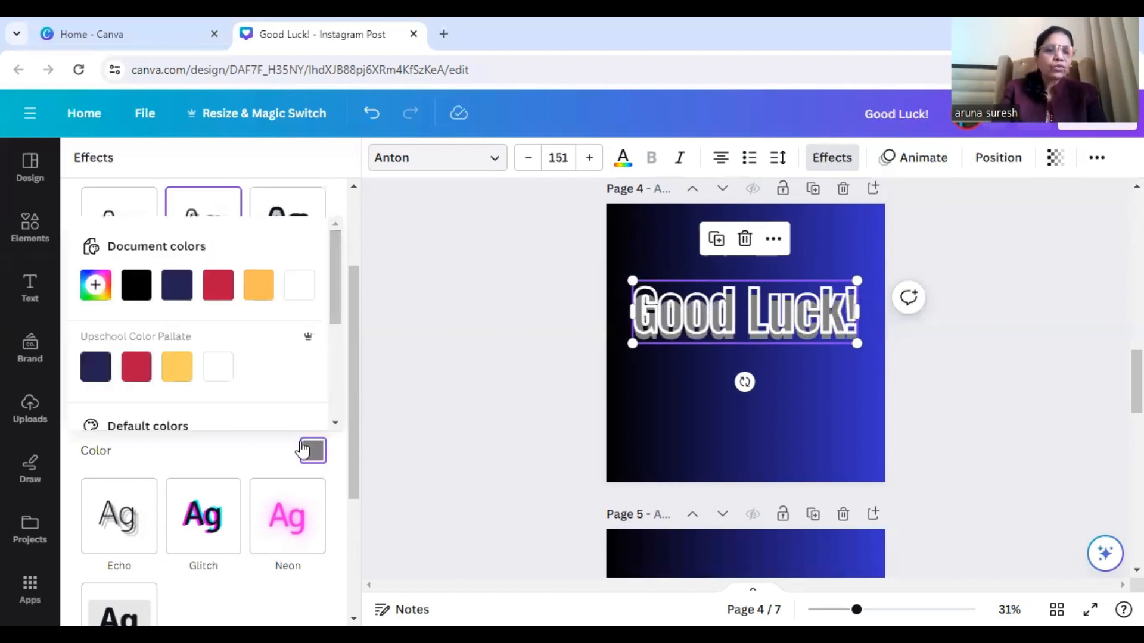
left_click(176, 376)
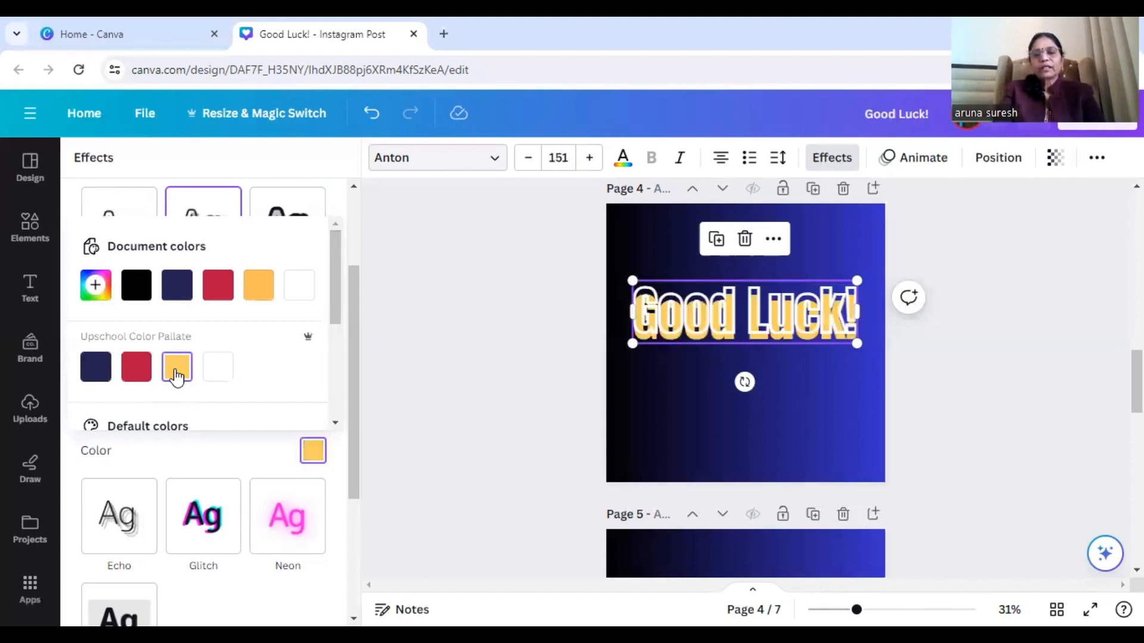
left_click(133, 379)
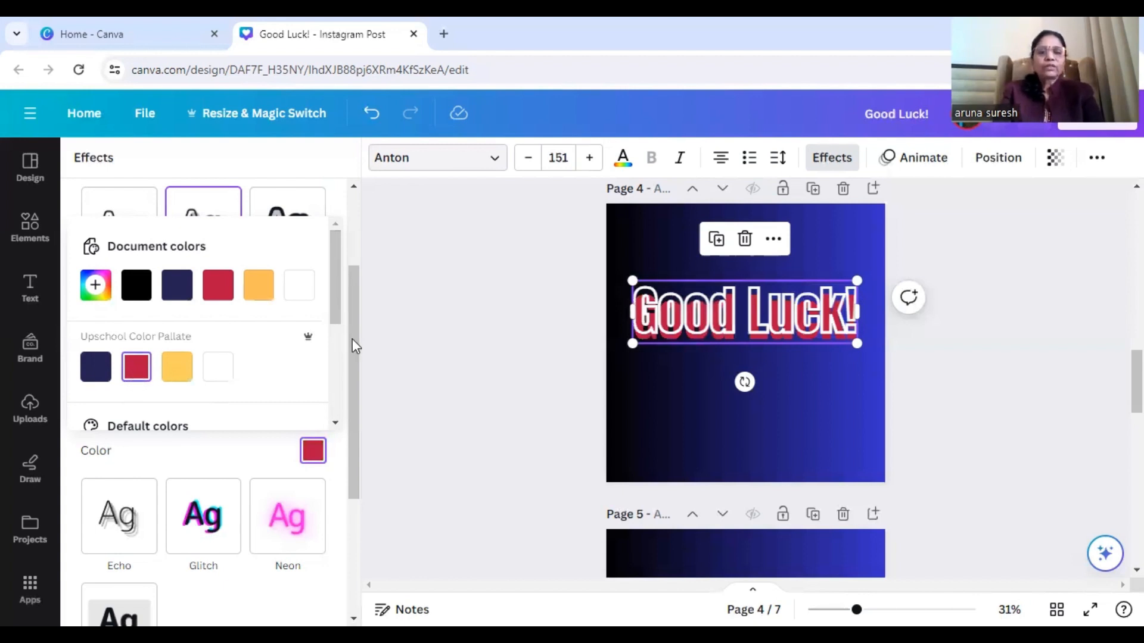
left_click(366, 394)
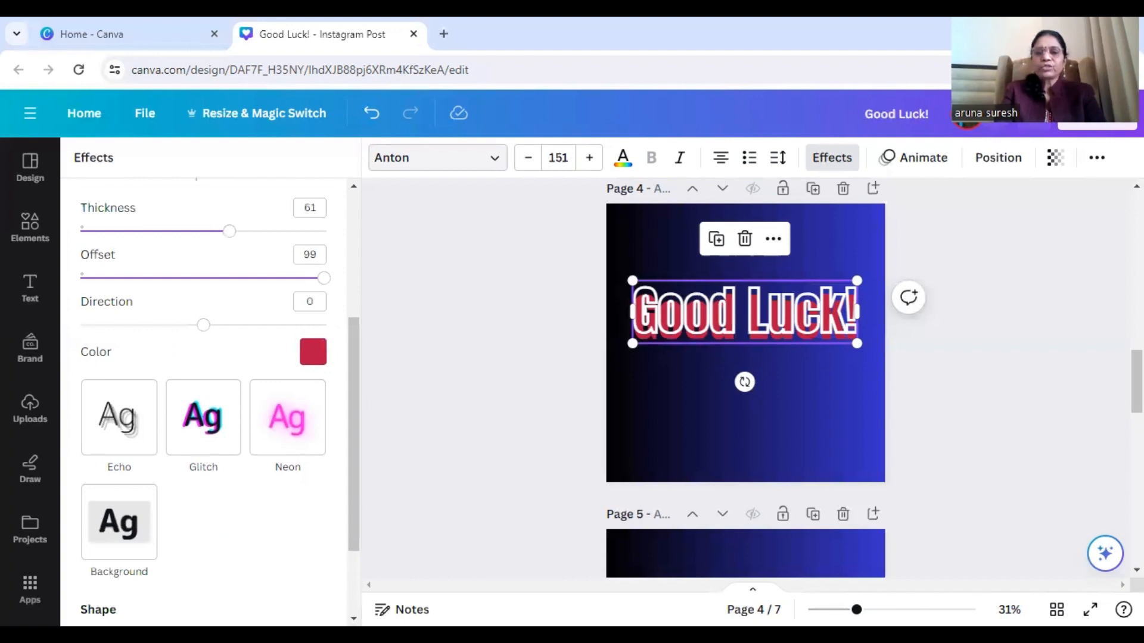
- Apply the Outline effect to the "Good Luck!" heading on page 5
scroll(745, 381, "down", 8)
scroll(849, 374, "up", 4)
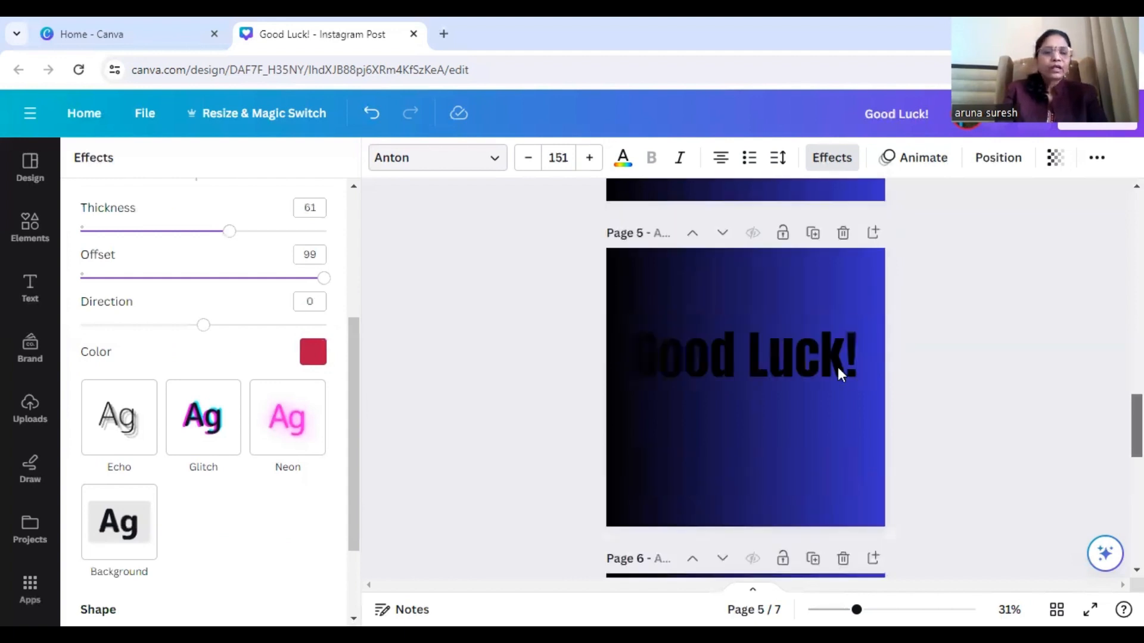
left_click(838, 367)
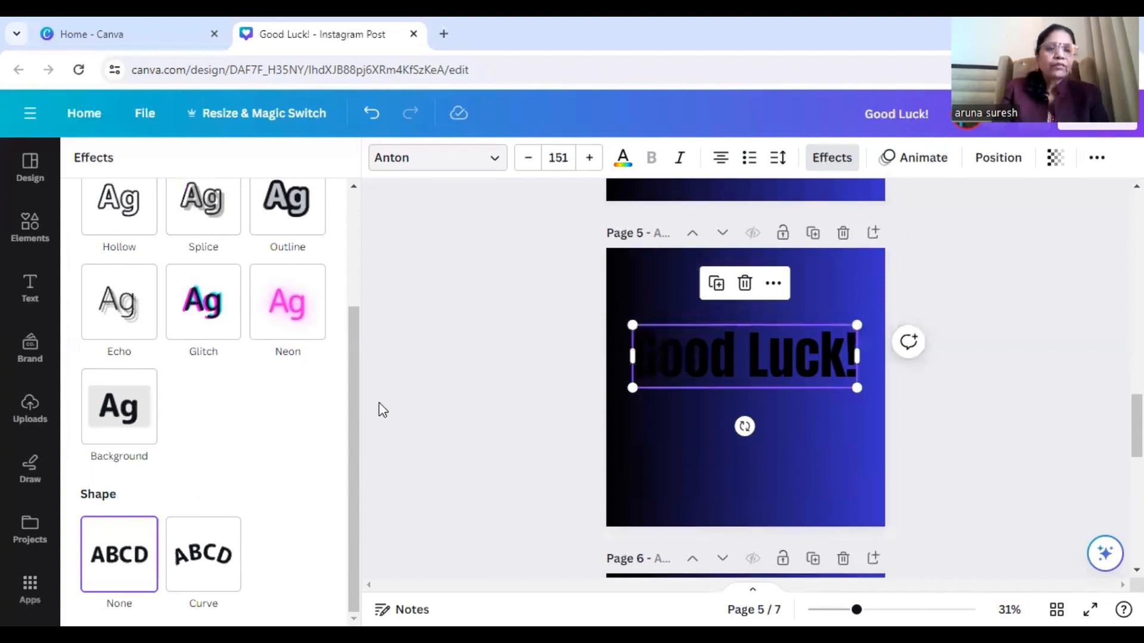
left_click_drag(355, 379, 351, 315)
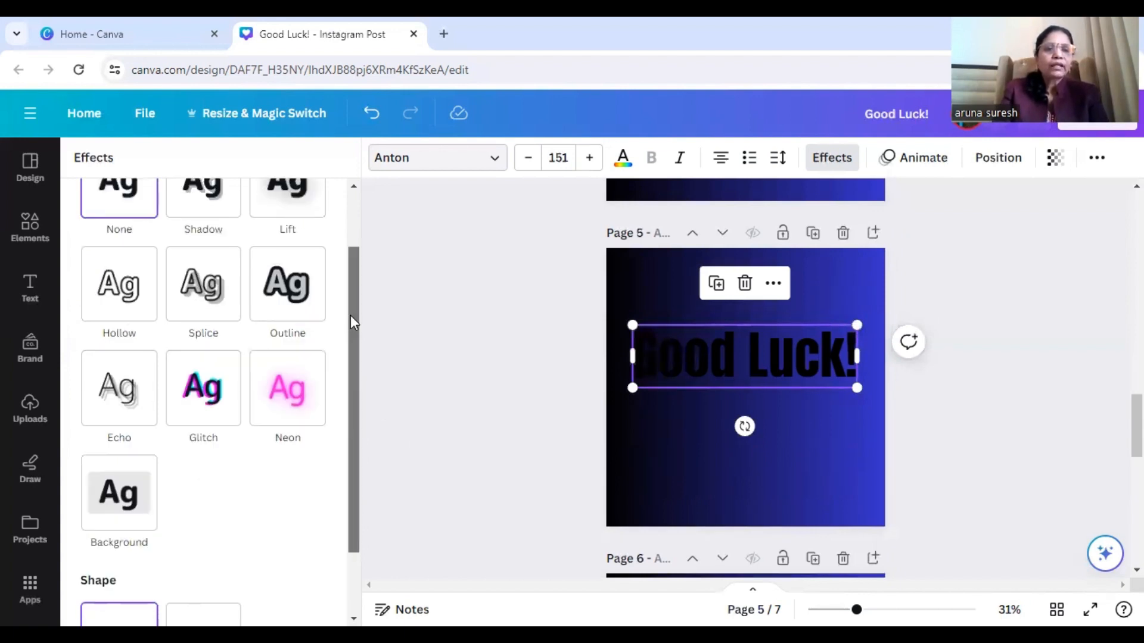
left_click(305, 298)
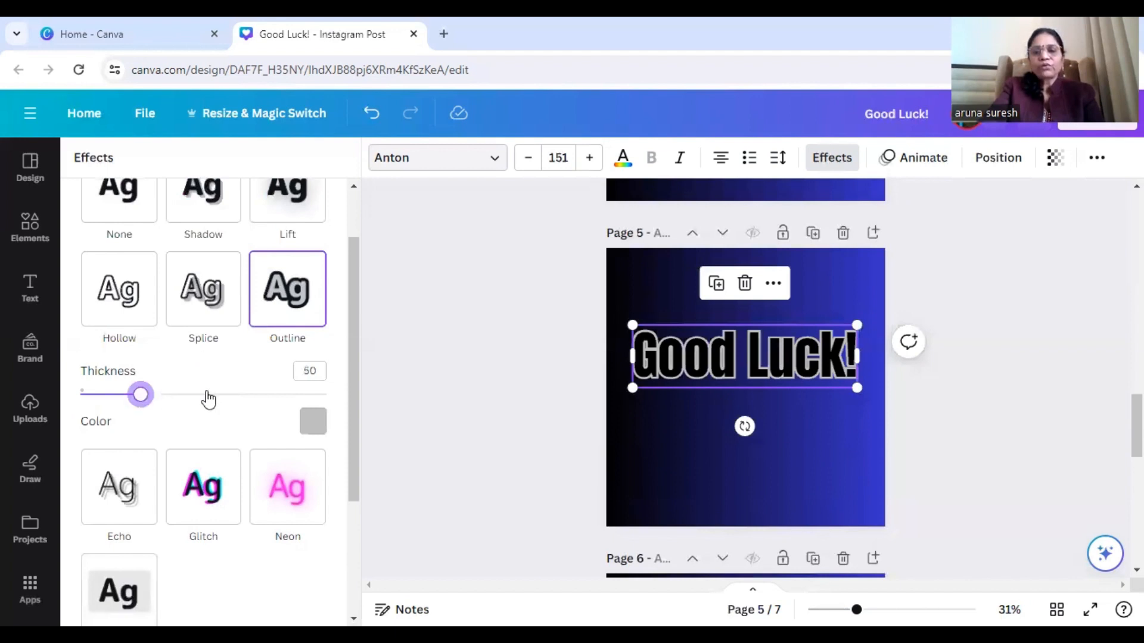
- Set the thickness of the Outline effect on the page 5 heading to 66
left_click(207, 396)
left_click(261, 396)
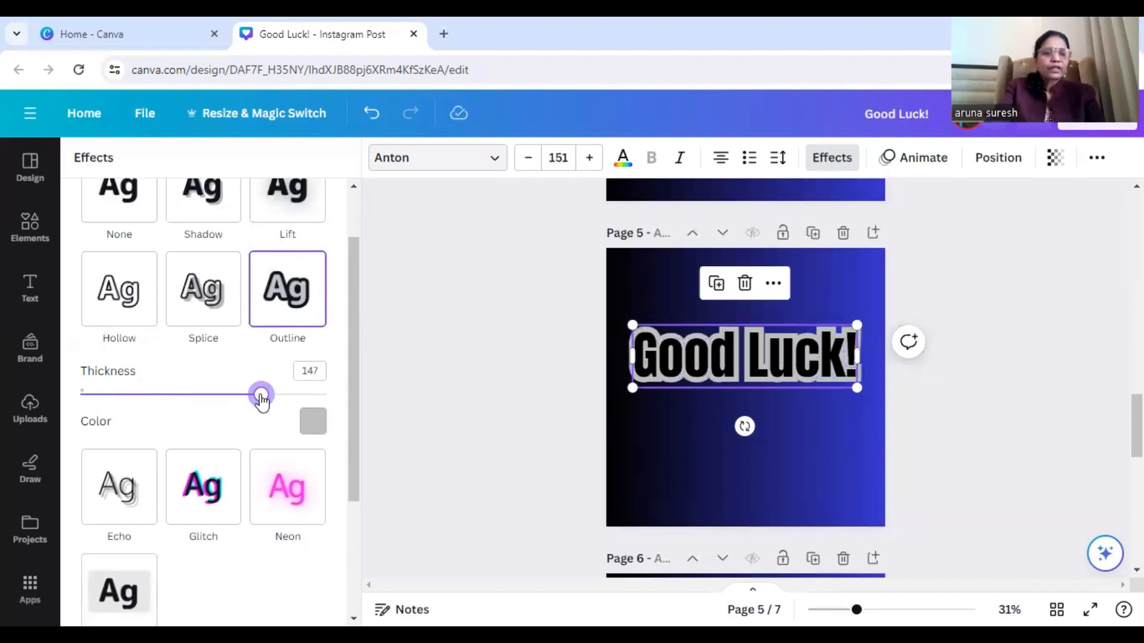
left_click(133, 394)
left_click(159, 395)
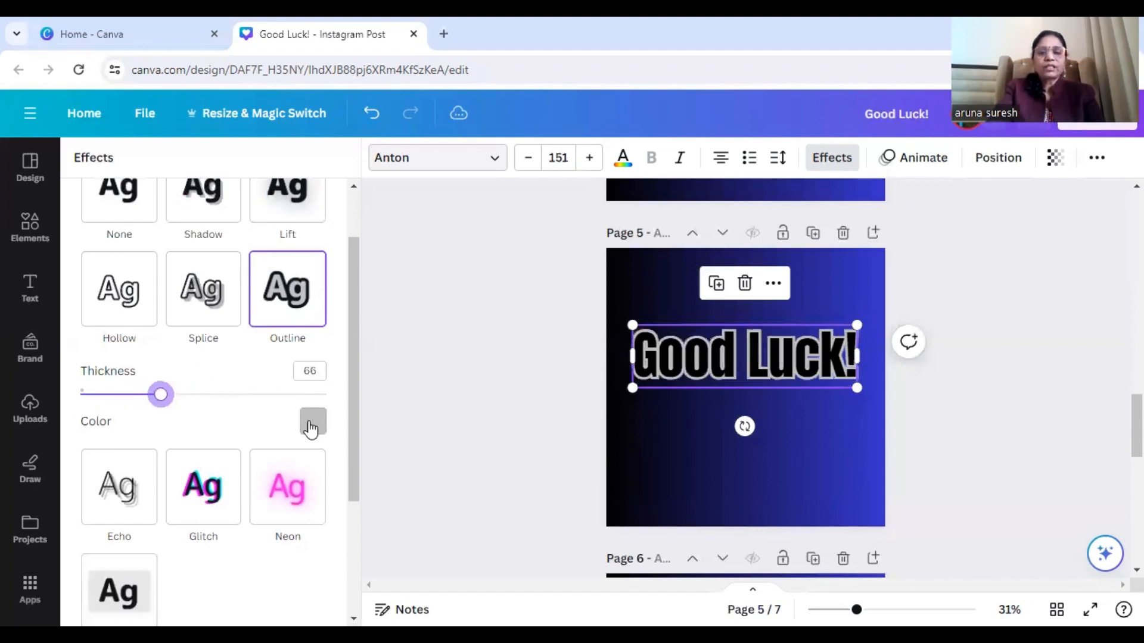
- Set the Outline effect's colour on the page 5 heading to the Brand Kit's white, trying its yellow and crimson red first
left_click(310, 424)
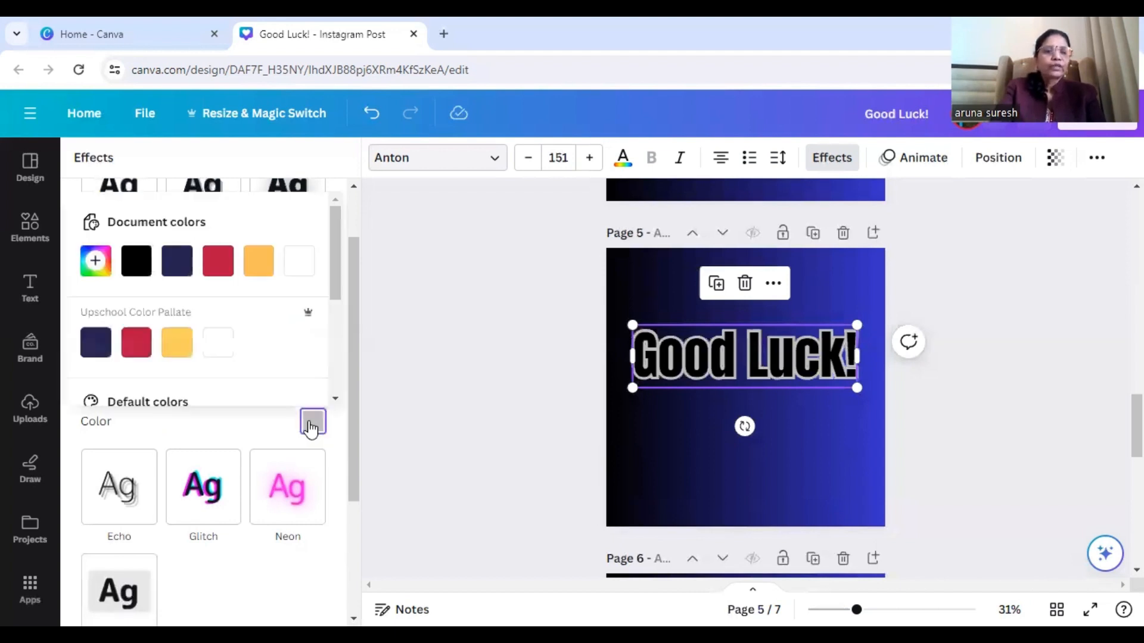
left_click(178, 353)
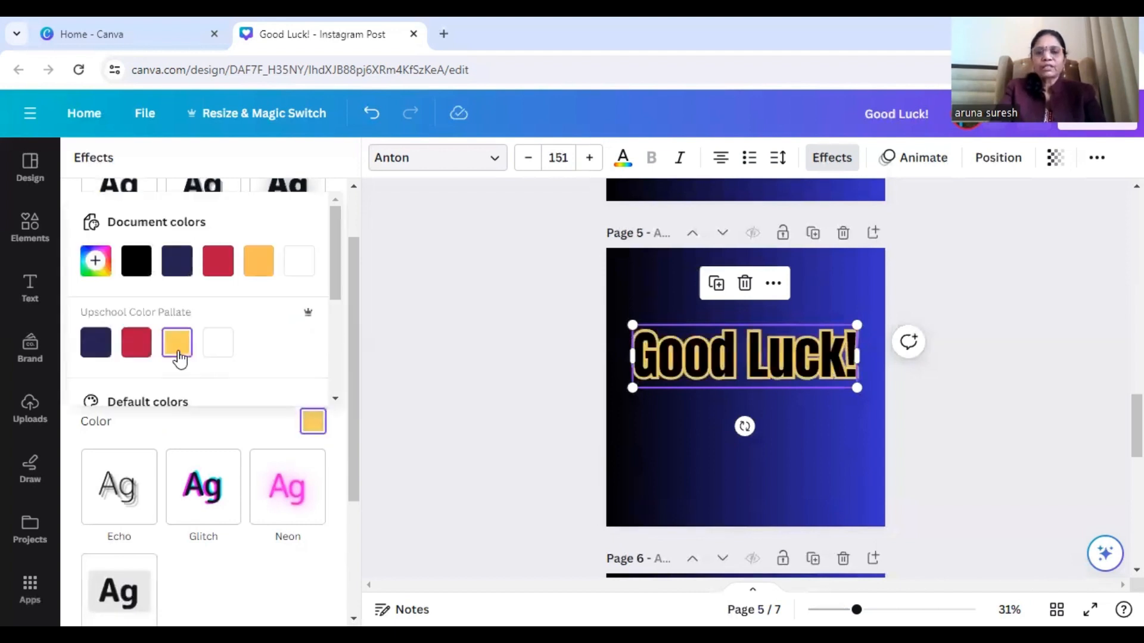
left_click(136, 346)
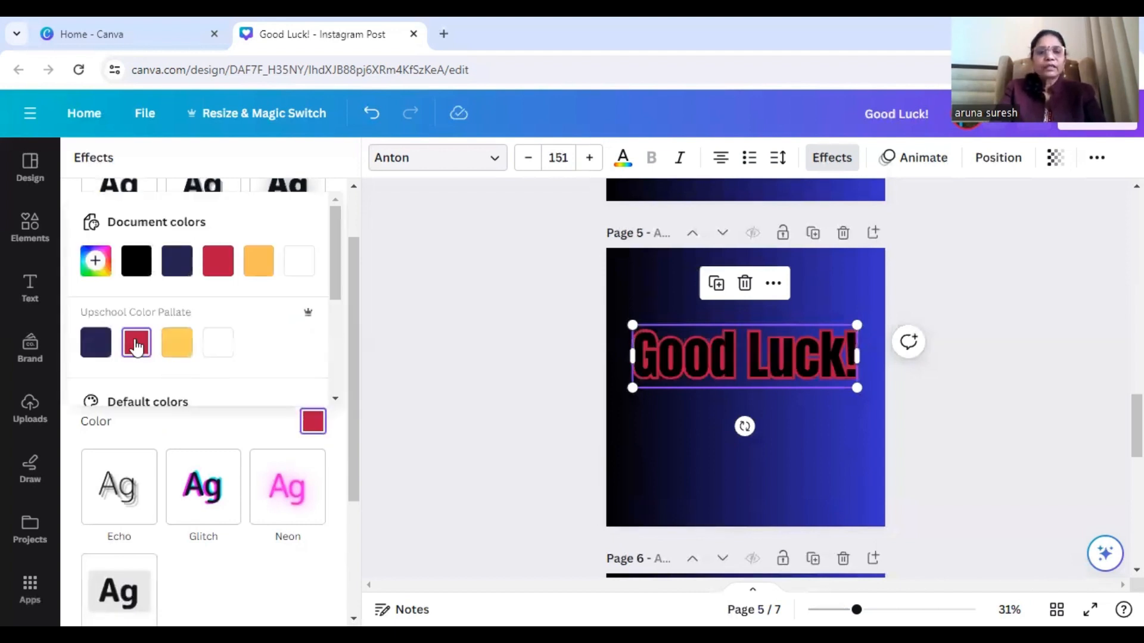
left_click(228, 356)
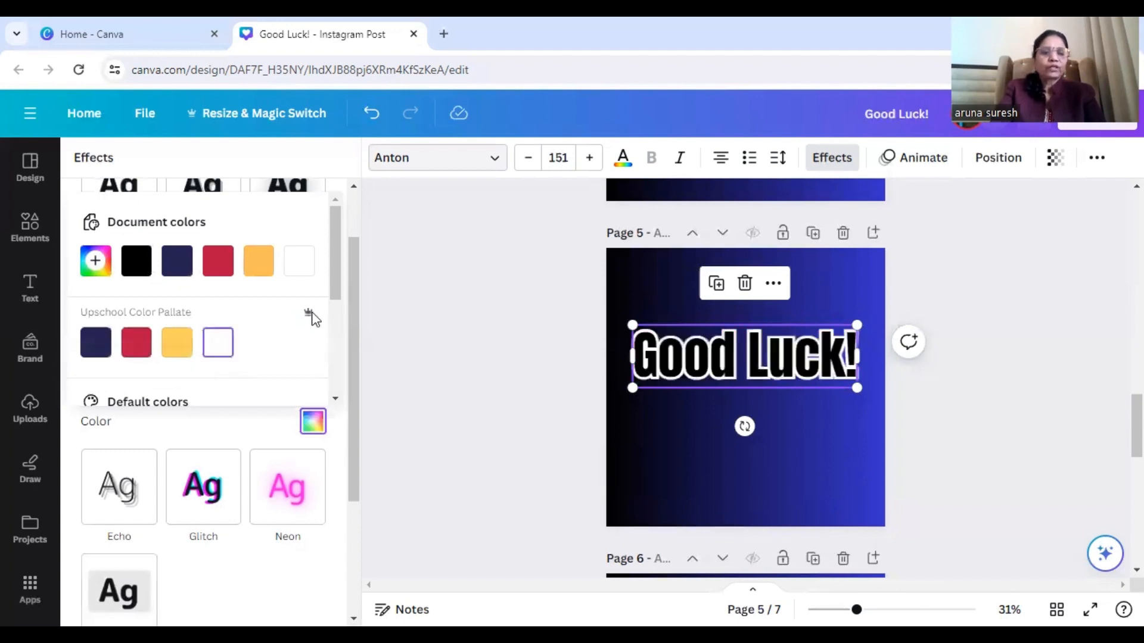
left_click(350, 331)
scroll(352, 333, "down", 1)
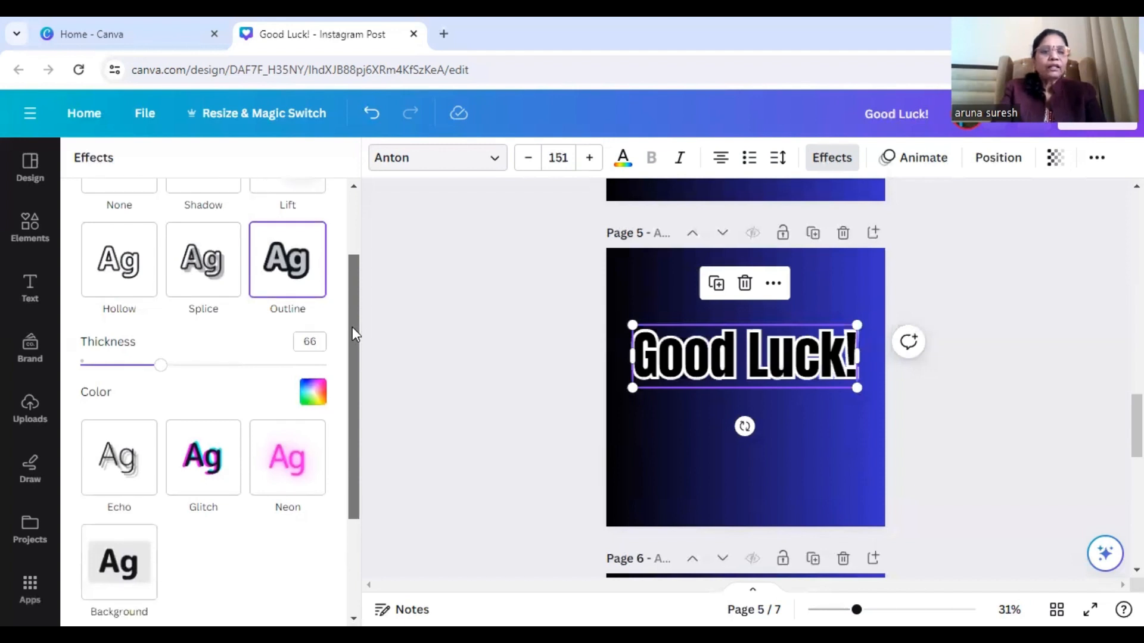
scroll(350, 316, "up", 3)
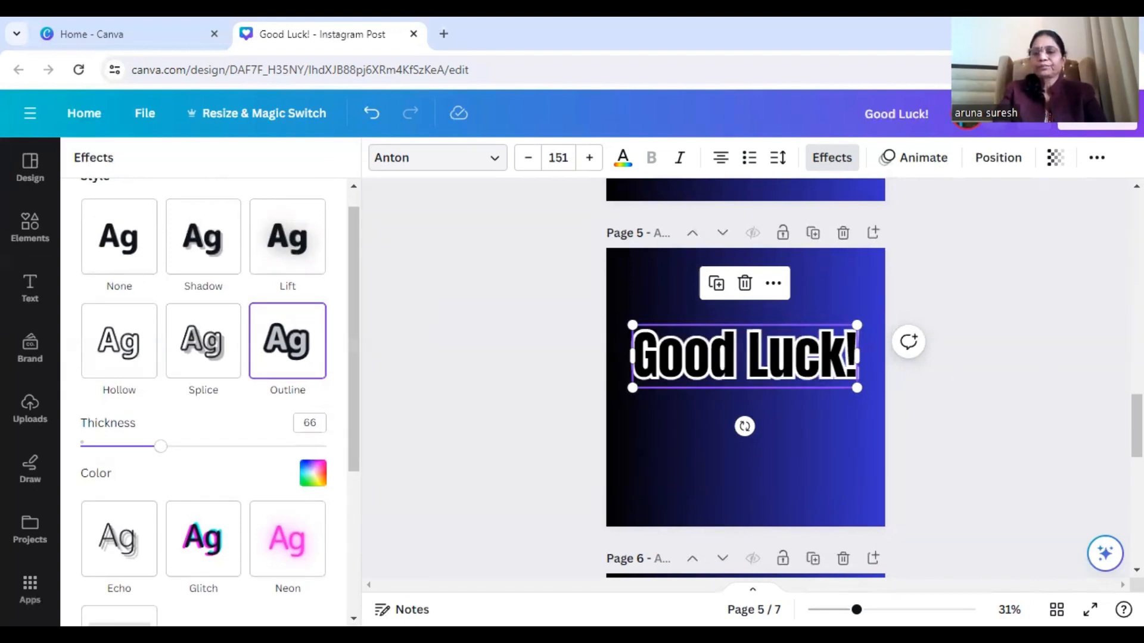
- Apply the Echo effect to the page 6 heading and change its text colour to the Brand Kit's white
scroll(745, 381, "down", 3)
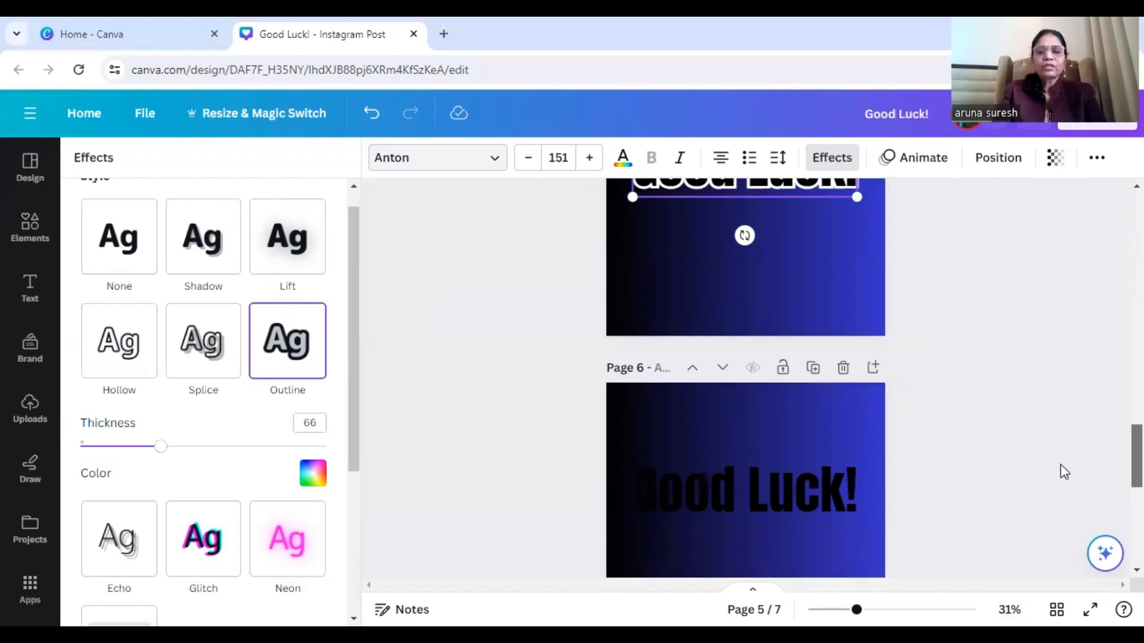
scroll(1063, 471, "down", 2)
left_click(825, 411)
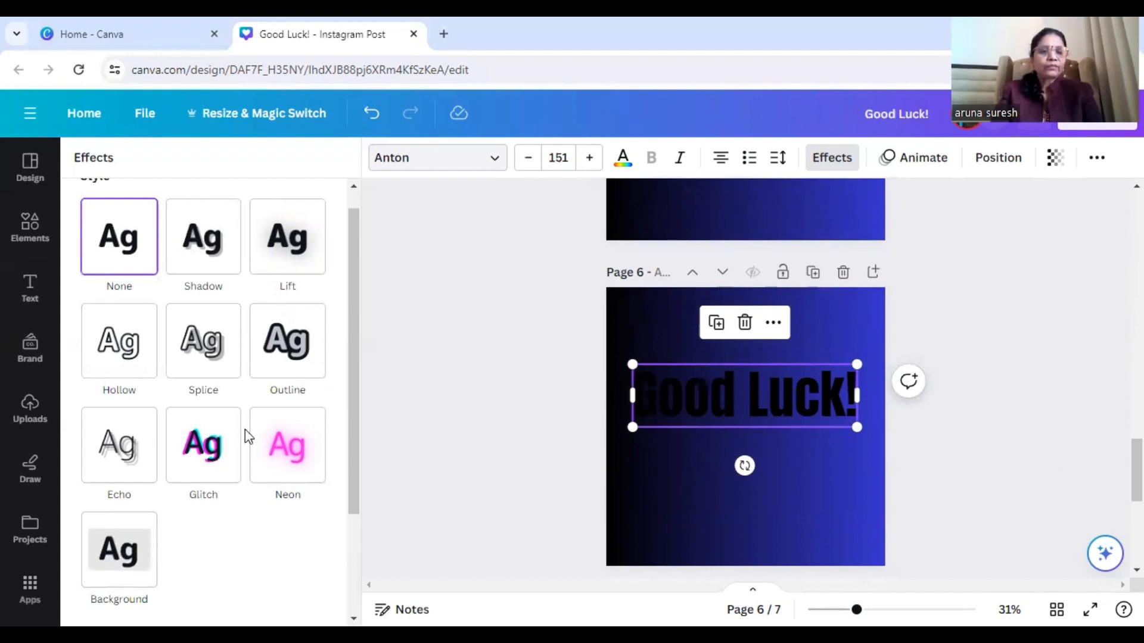
left_click(130, 444)
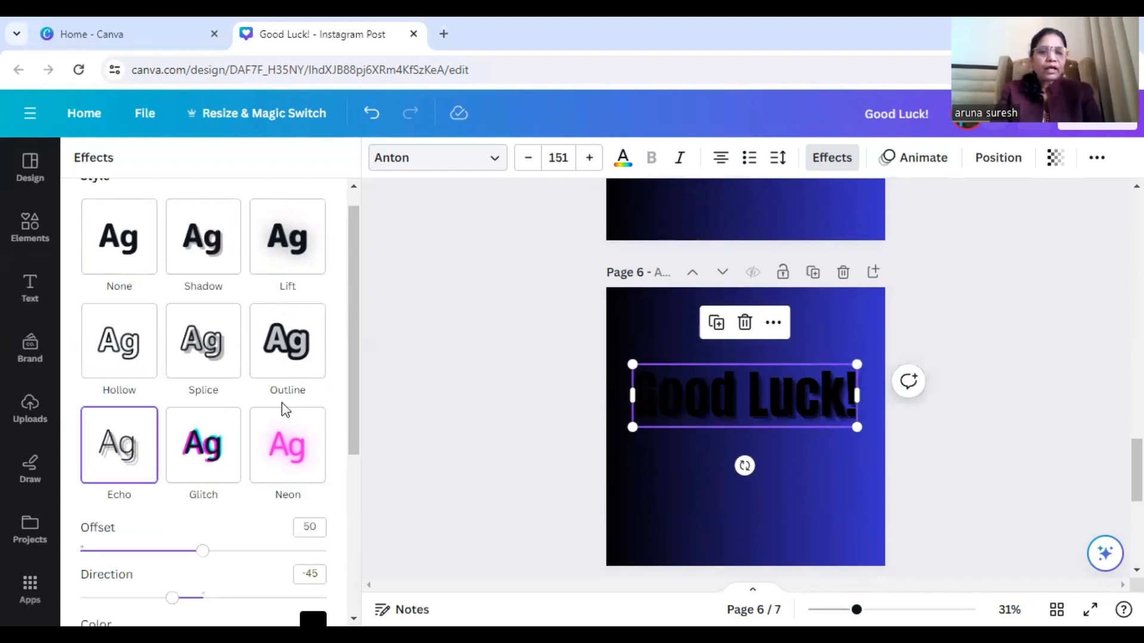
scroll(357, 406, "down", 1)
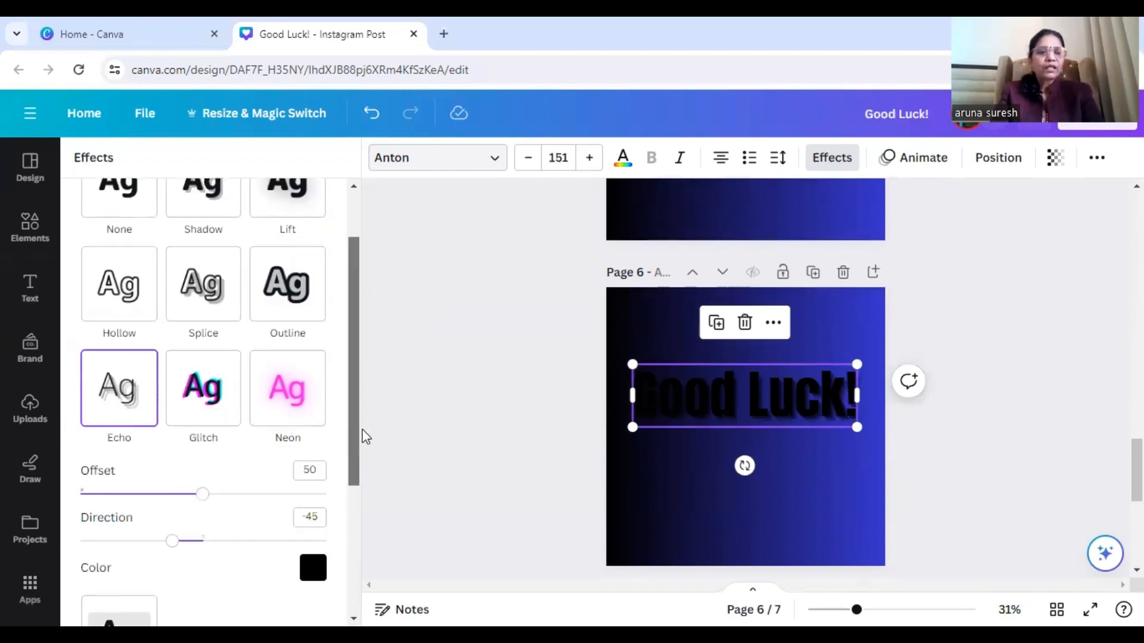
scroll(367, 452, "down", 2)
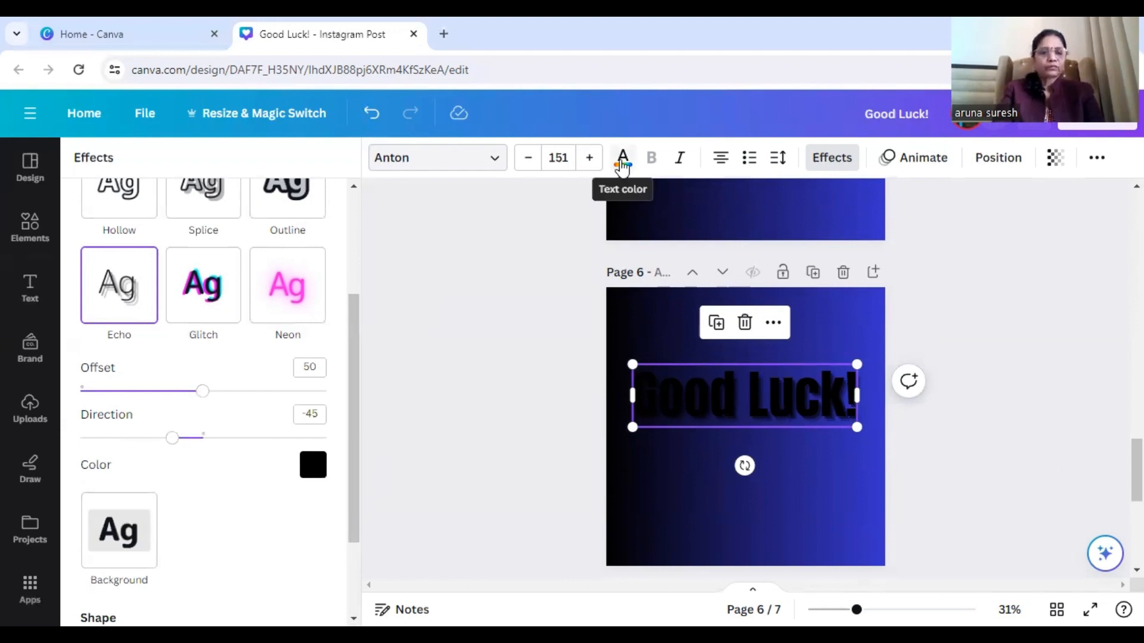
left_click(620, 168)
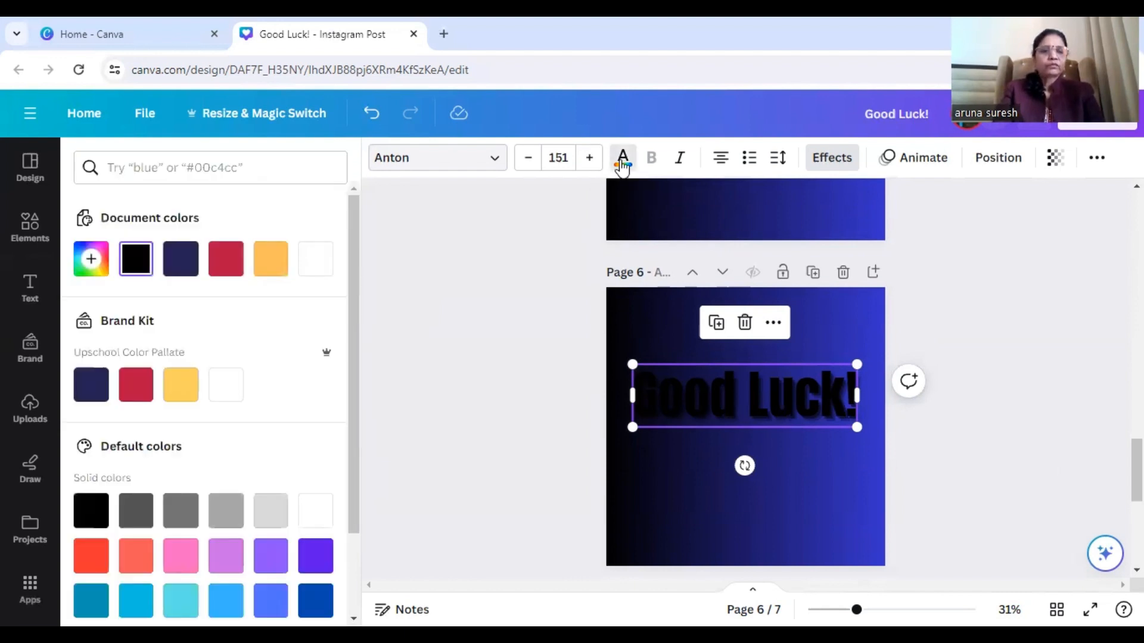
left_click(233, 388)
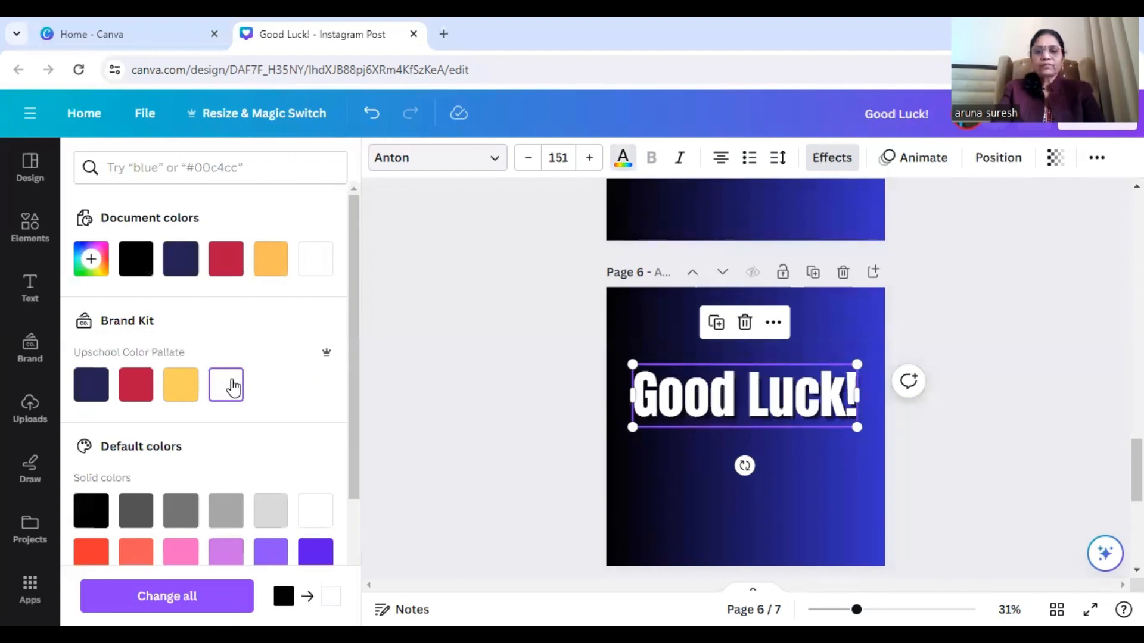
- Set the Echo effect on the page 6 heading to offset 69, direction -27 and the Brand Kit's yellow
left_click(834, 158)
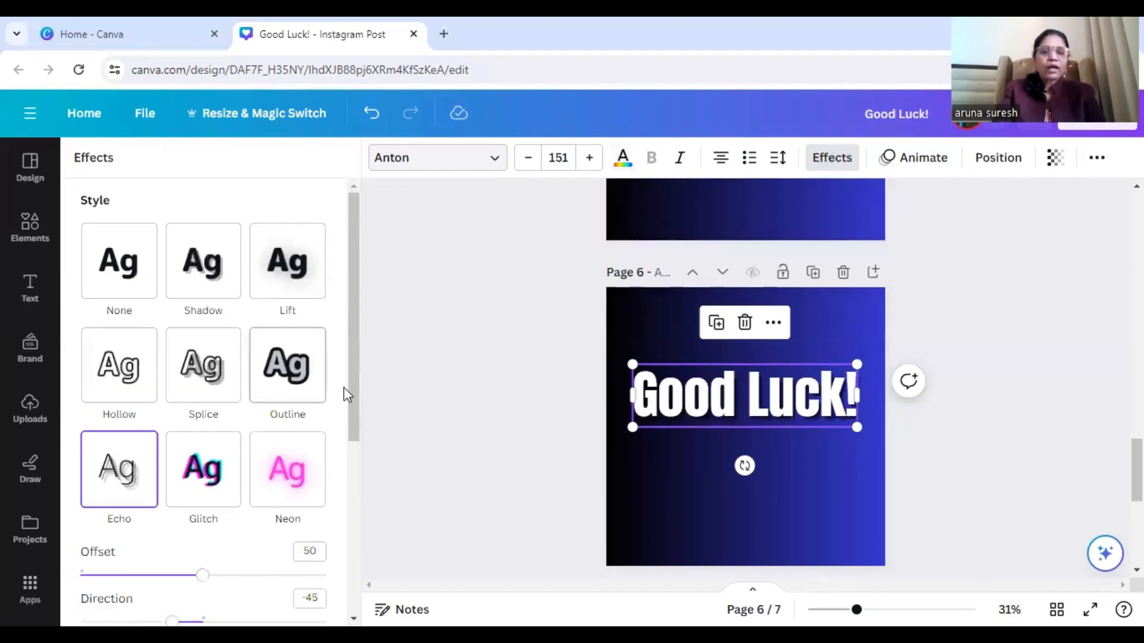
scroll(374, 486, "down", 3)
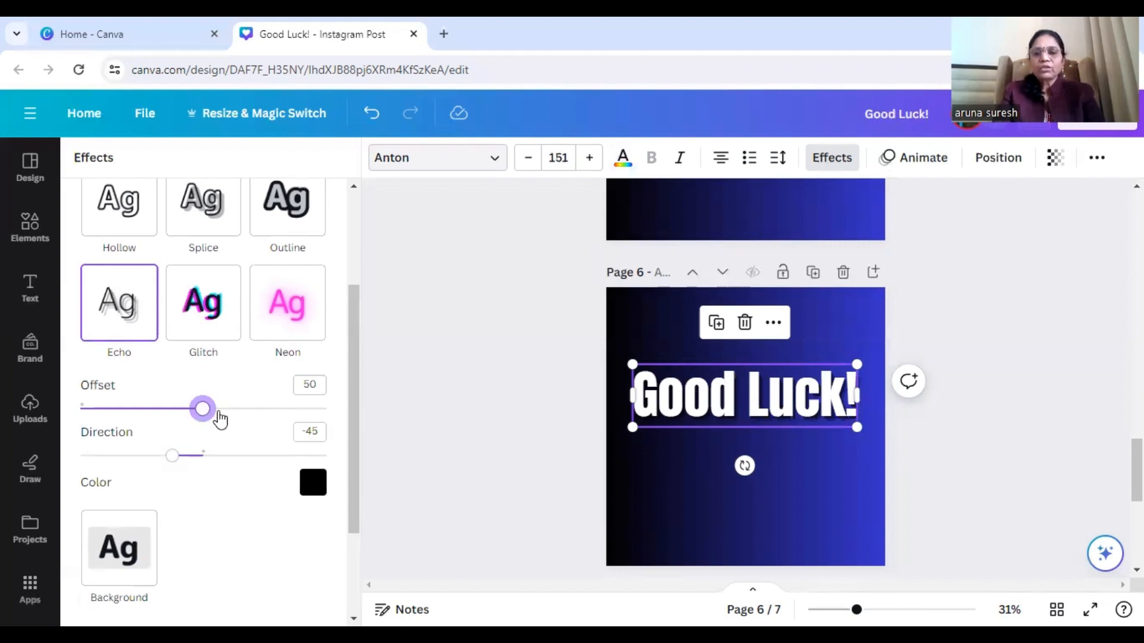
left_click_drag(263, 419, 285, 505)
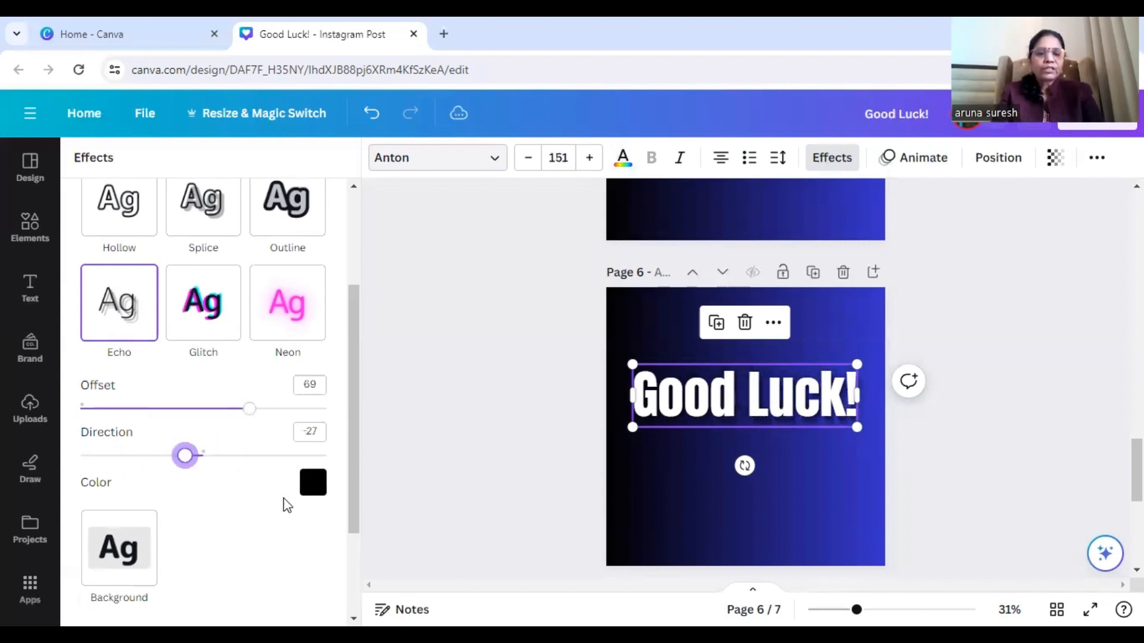
left_click(311, 493)
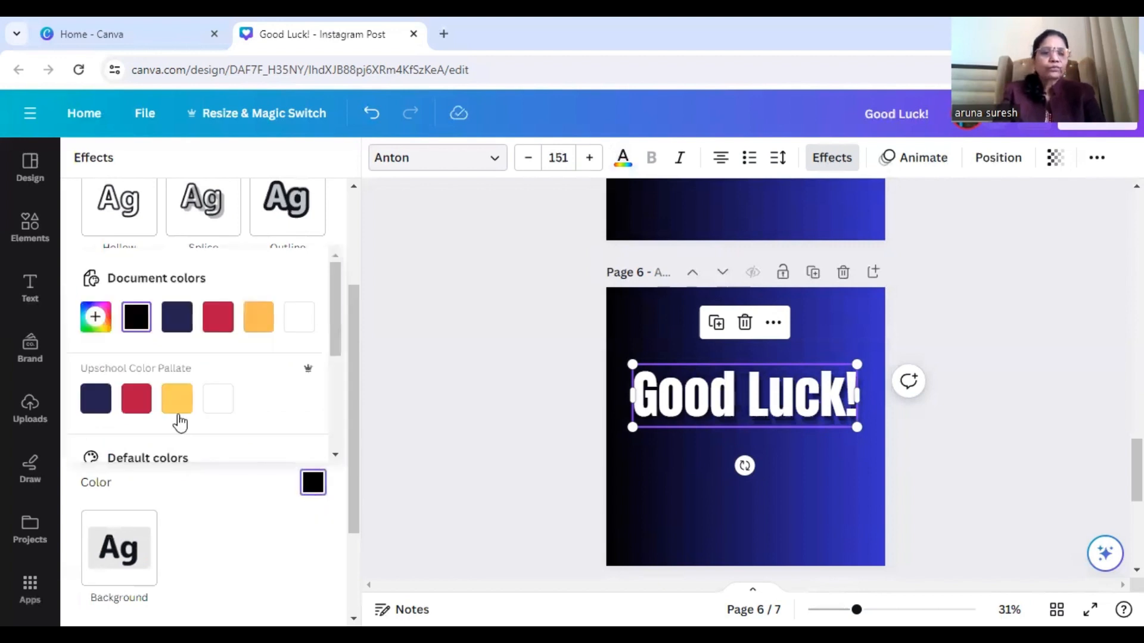
left_click(176, 412)
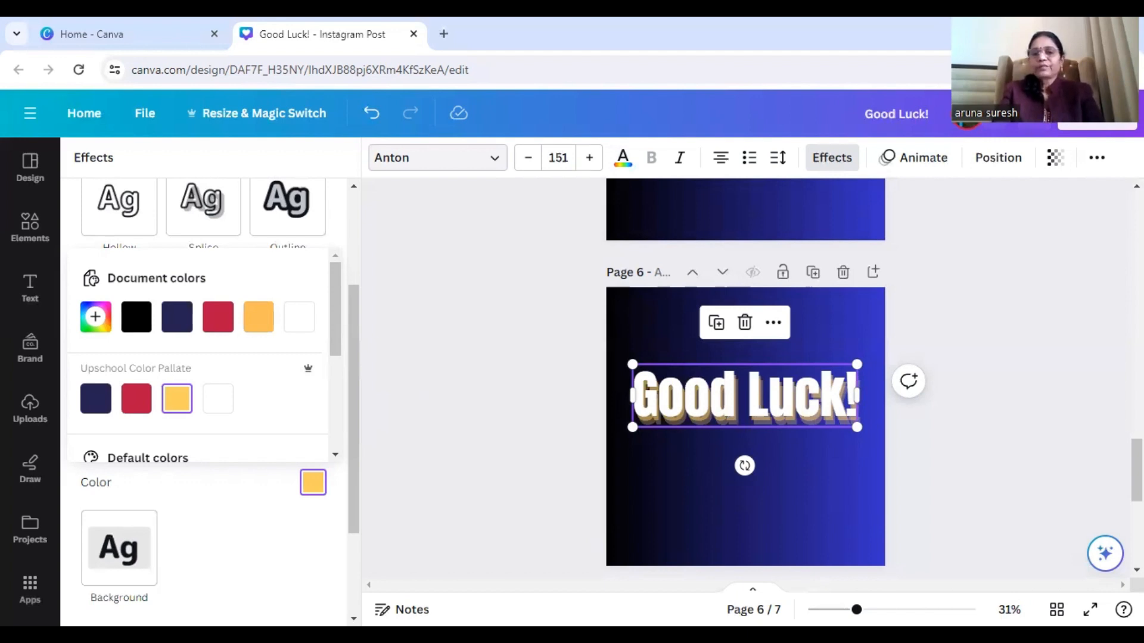
- Change the text colour of the page 7 heading to the Brand Kit's white
scroll(745, 381, "down", 5)
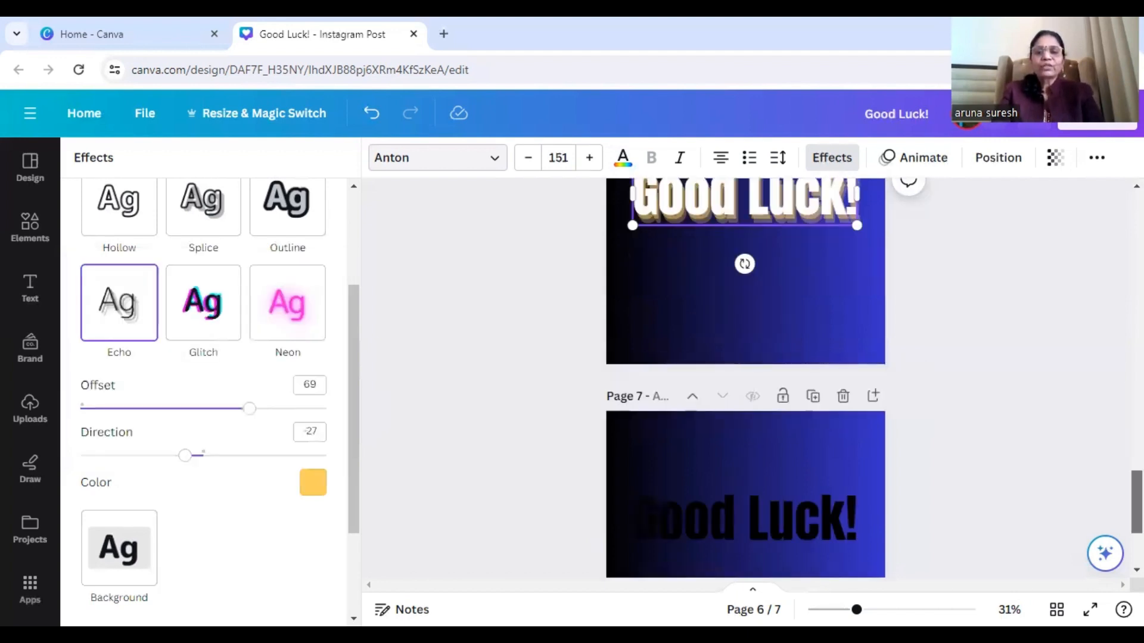
left_click(813, 400)
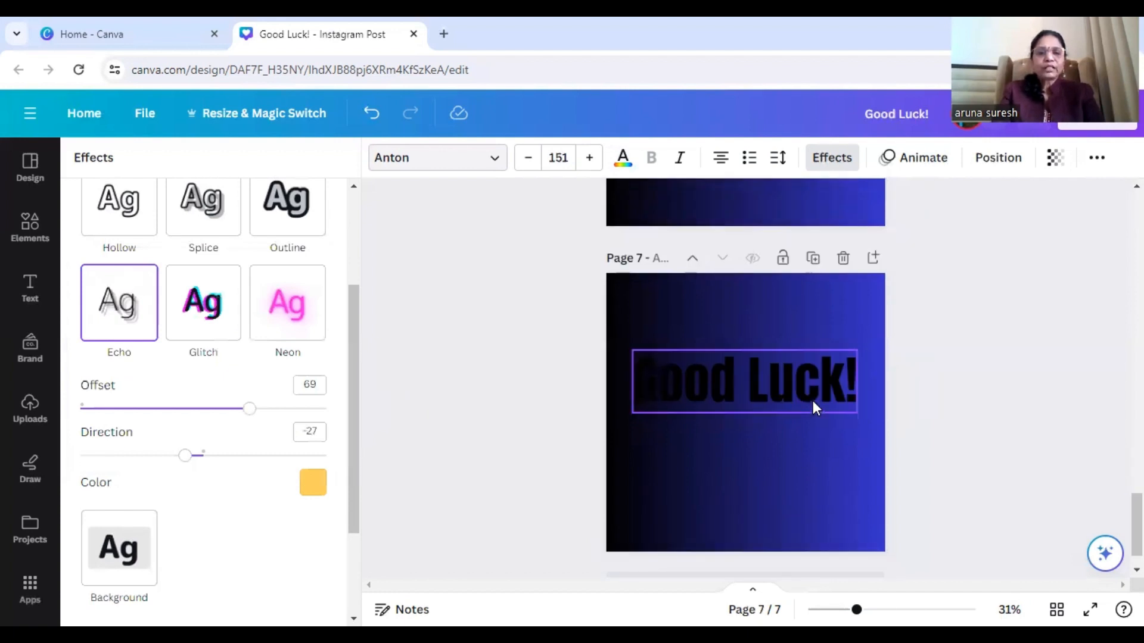
left_click(621, 170)
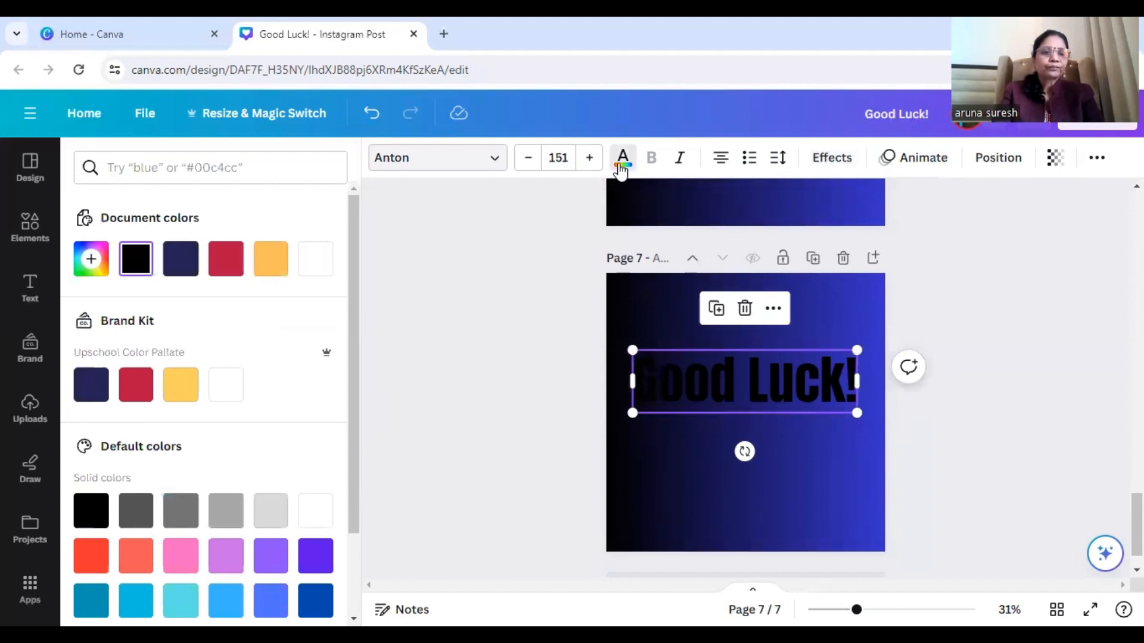
left_click(240, 388)
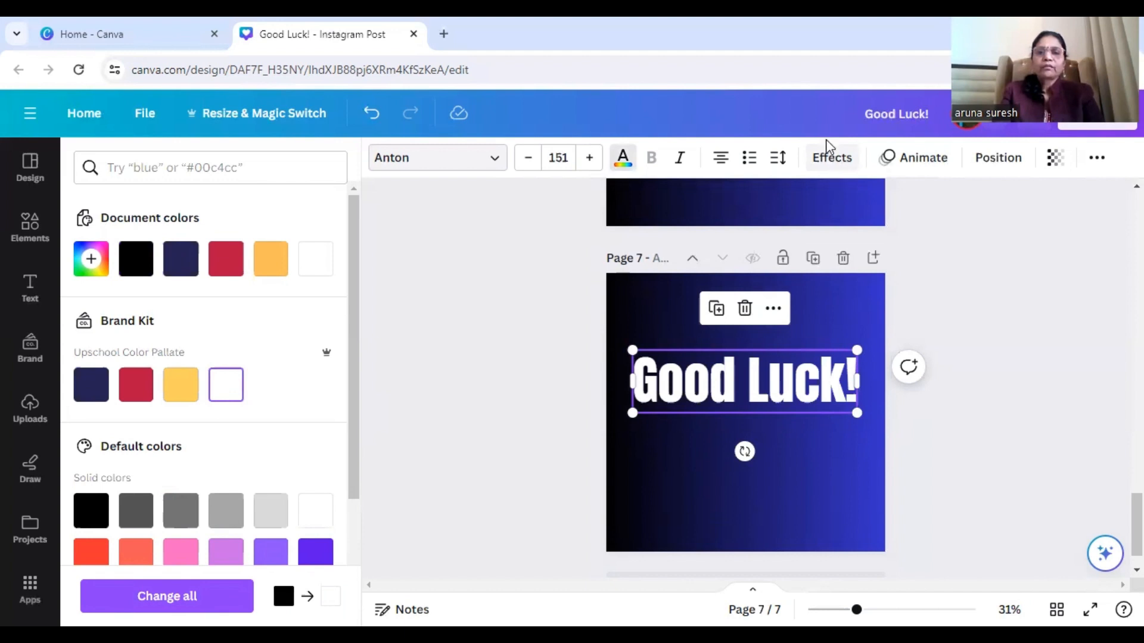
- Apply the Glitch effect to the "Good Luck!" heading on page 7
left_click(828, 162)
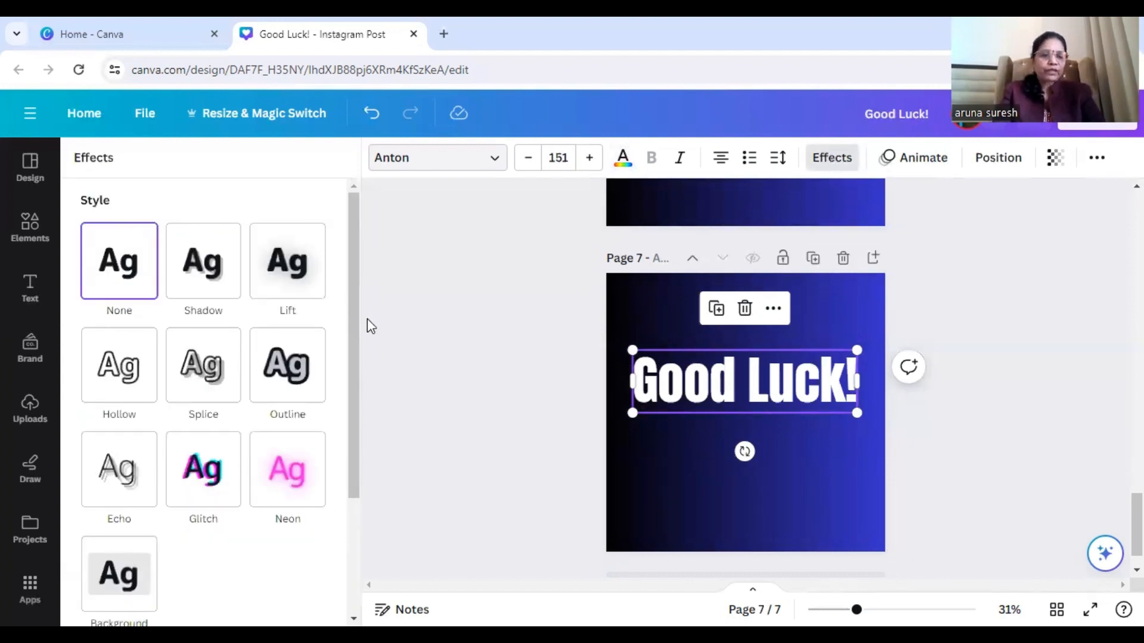
scroll(357, 347, "down", 2)
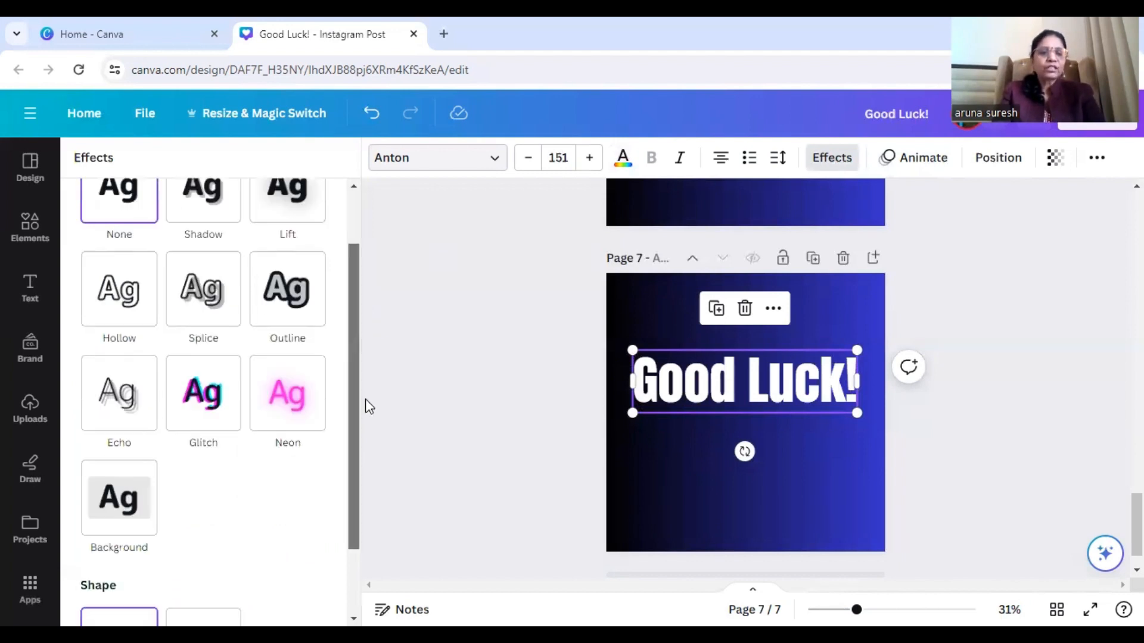
left_click(219, 401)
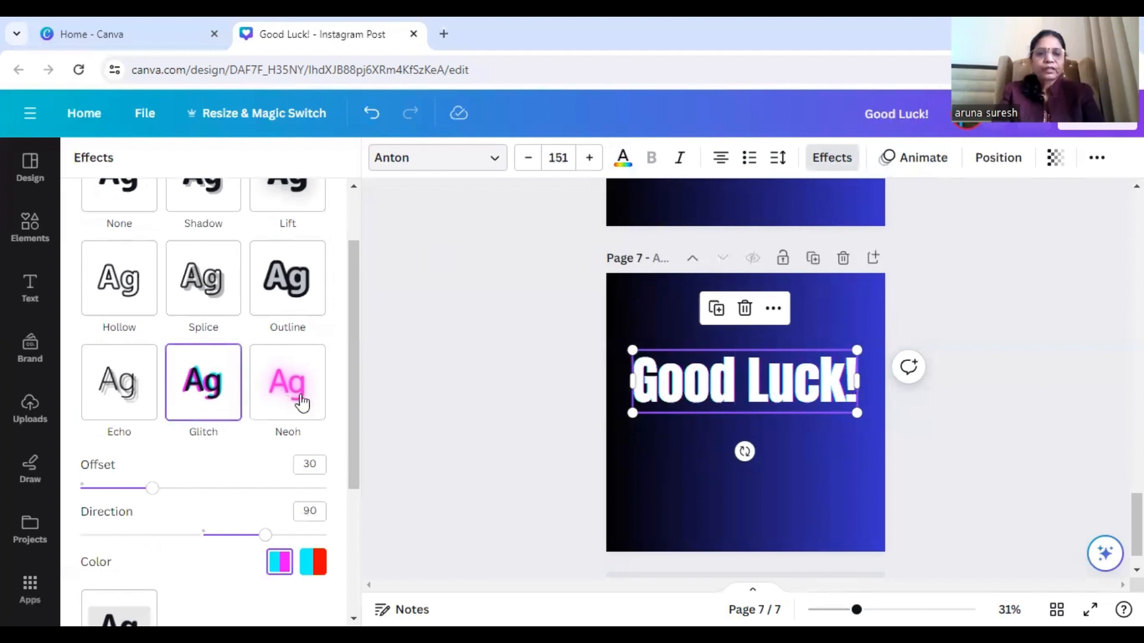
- Set the Glitch effect's direction to 149 and its offset to 86 on the page 7 heading
scroll(367, 476, "down", 3)
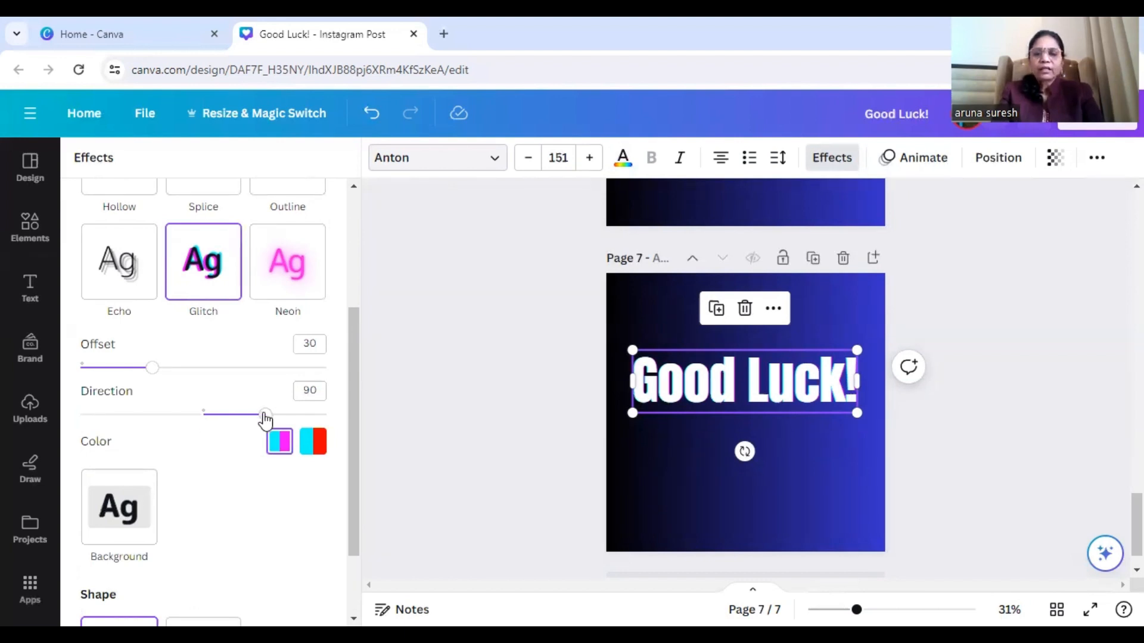
left_click_drag(266, 415, 307, 423)
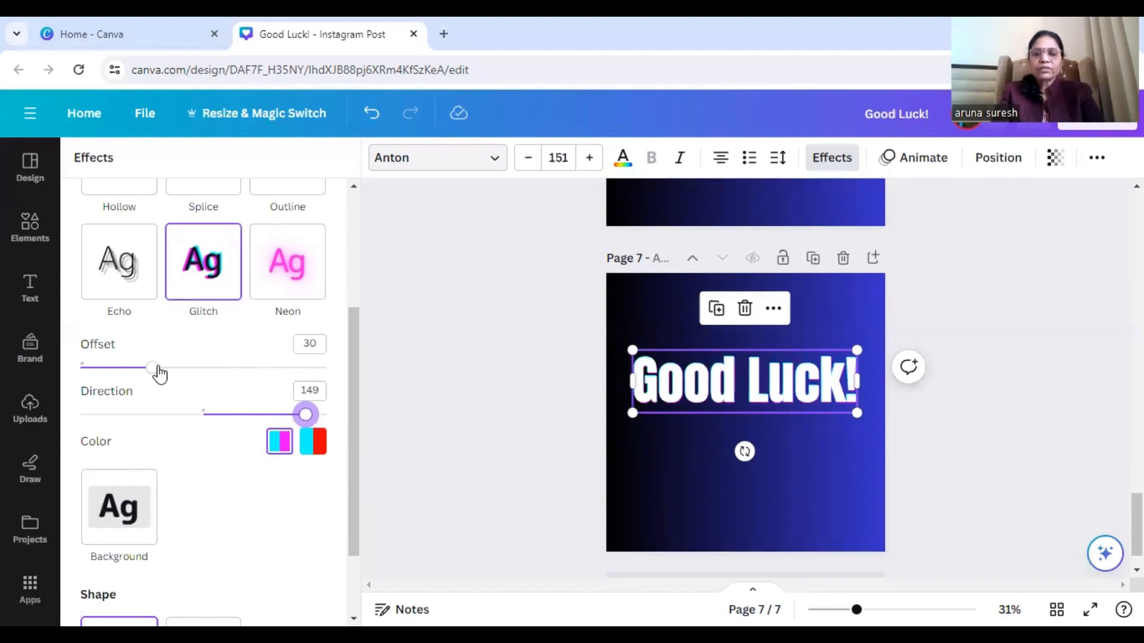
left_click(214, 369)
left_click(242, 367)
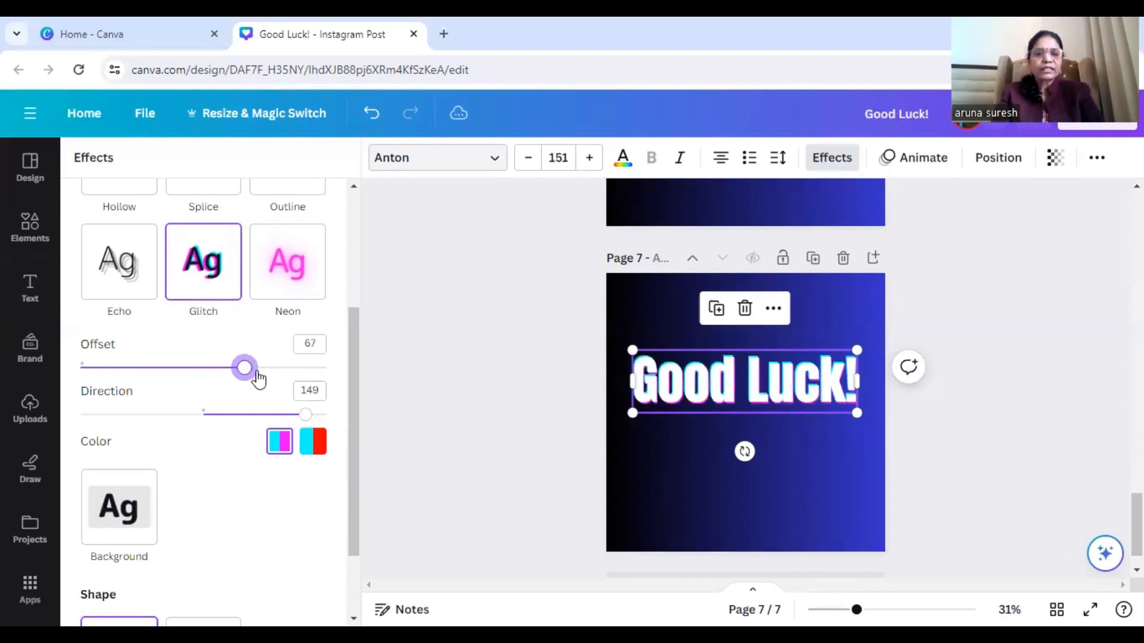
left_click(274, 367)
left_click_drag(306, 377, 291, 372)
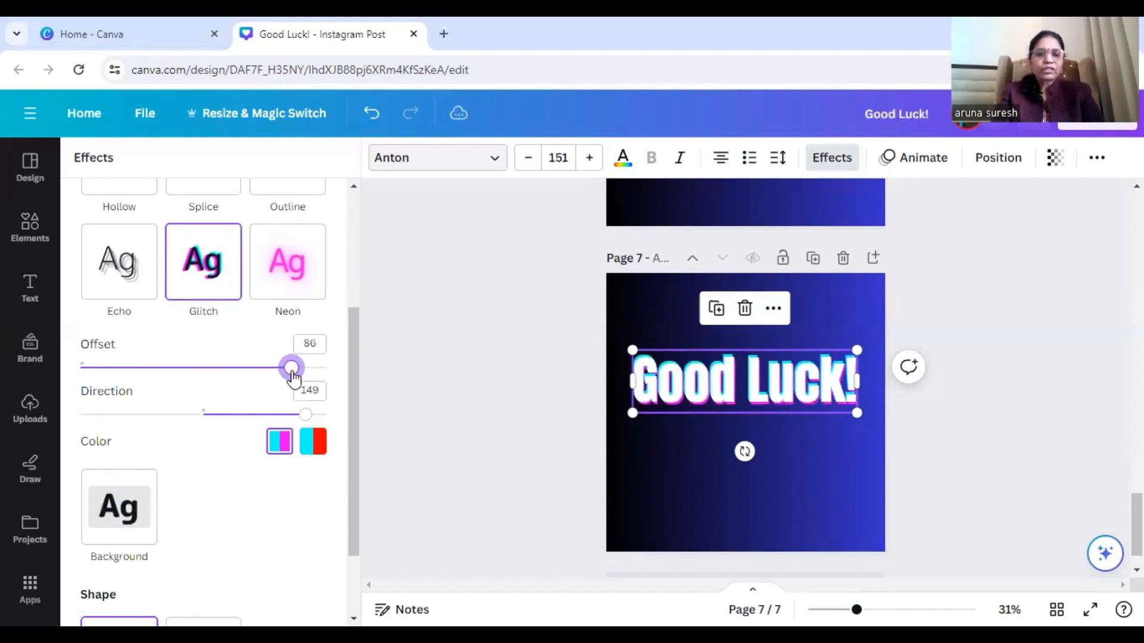
- Set the Glitch effect's direction to -9 on the page 7 heading, trying the cyan-red colour pair before returning to cyan and magenta
left_click(320, 448)
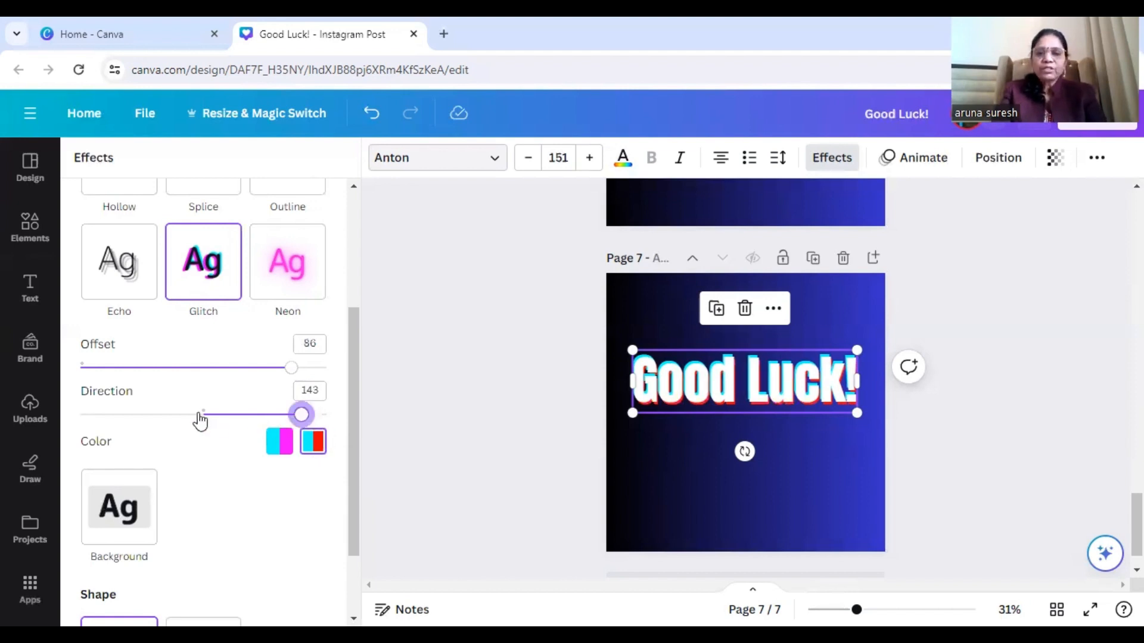
mouse_move(199, 417)
left_mouse_down()
mouse_move(179, 417)
mouse_move(199, 417)
left_mouse_up()
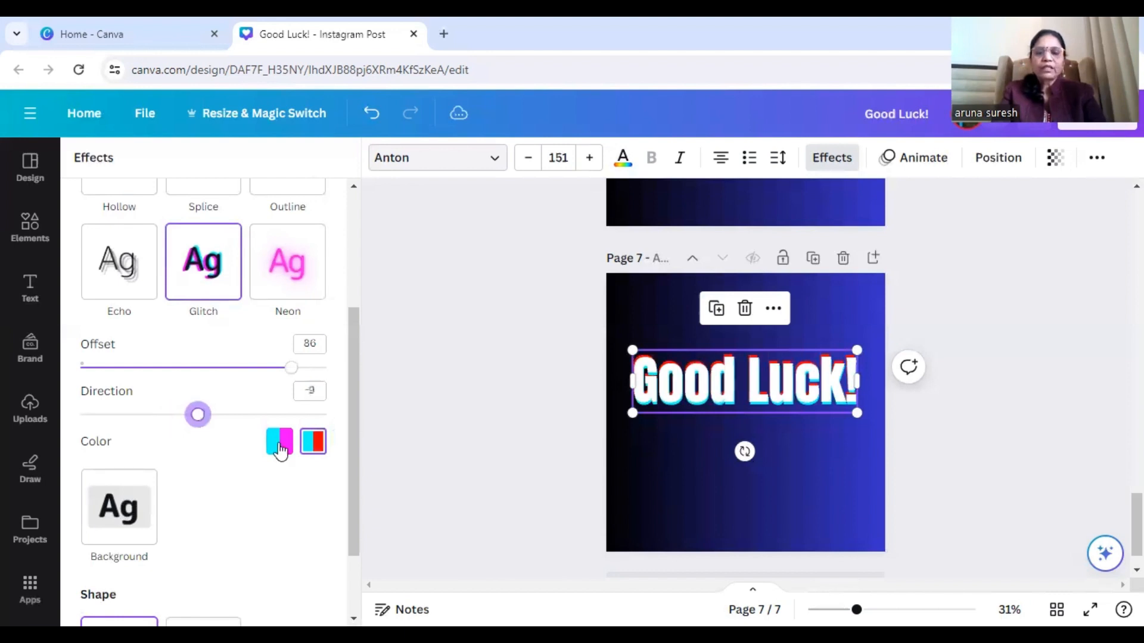
left_click(280, 444)
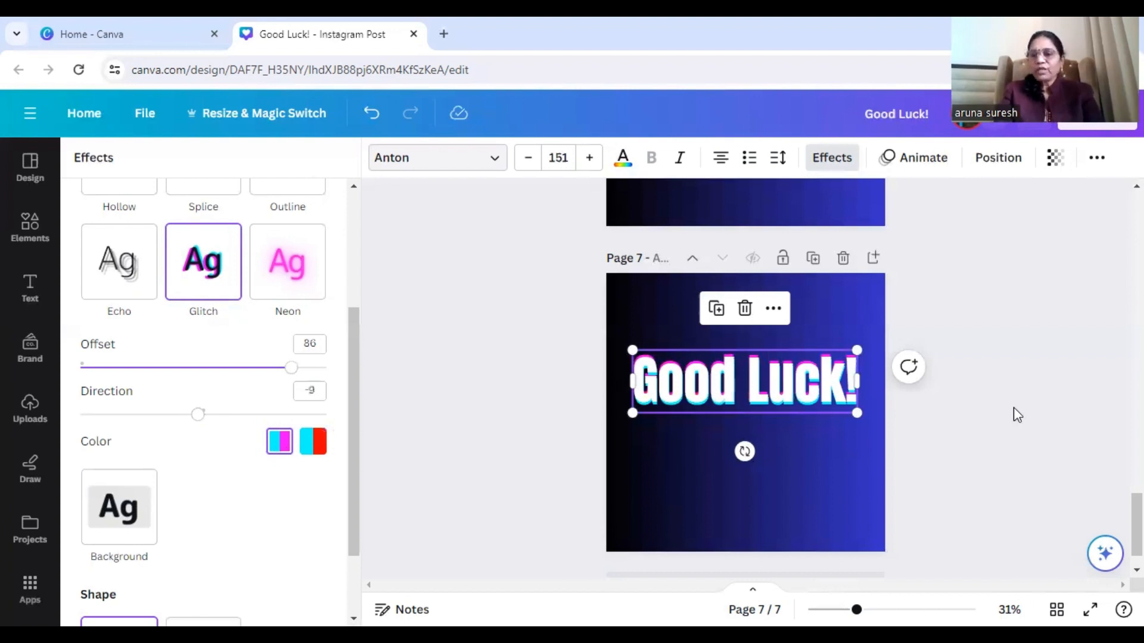
- Duplicate the page 7 design three times to create pages 8, 9 and 10
scroll(745, 375, "down", 1)
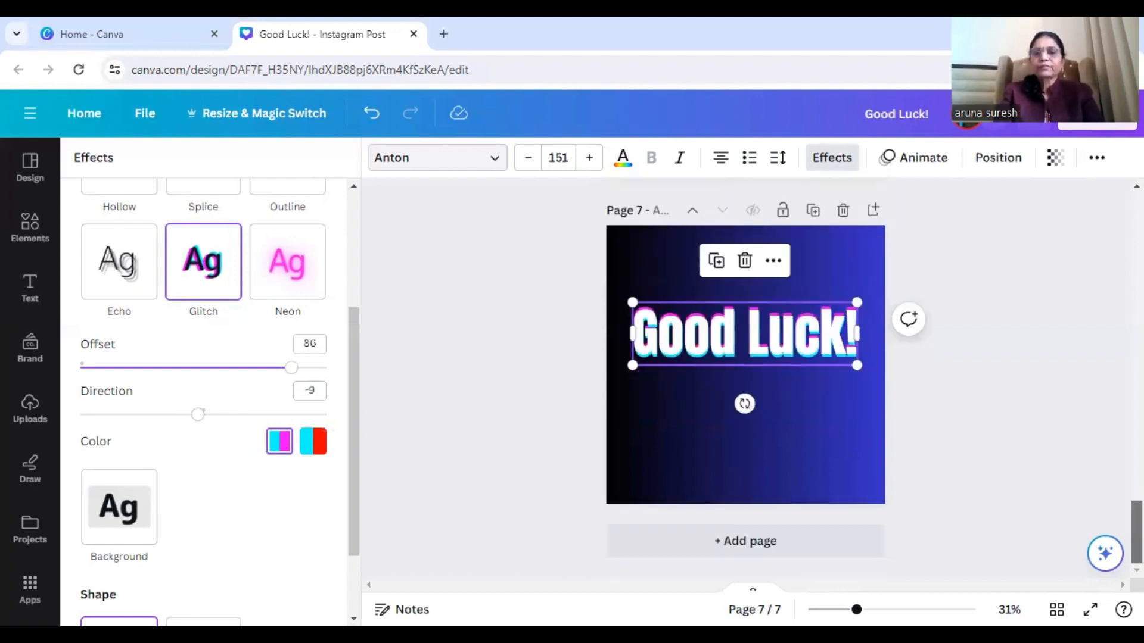
left_click(813, 211)
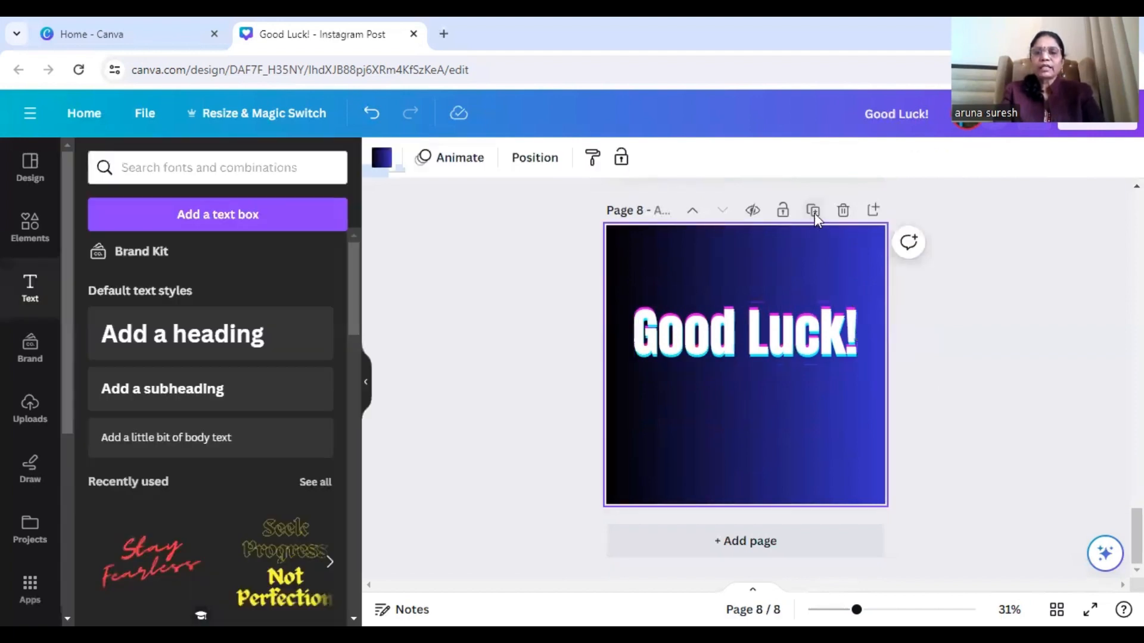
left_click(814, 212)
left_click(813, 211)
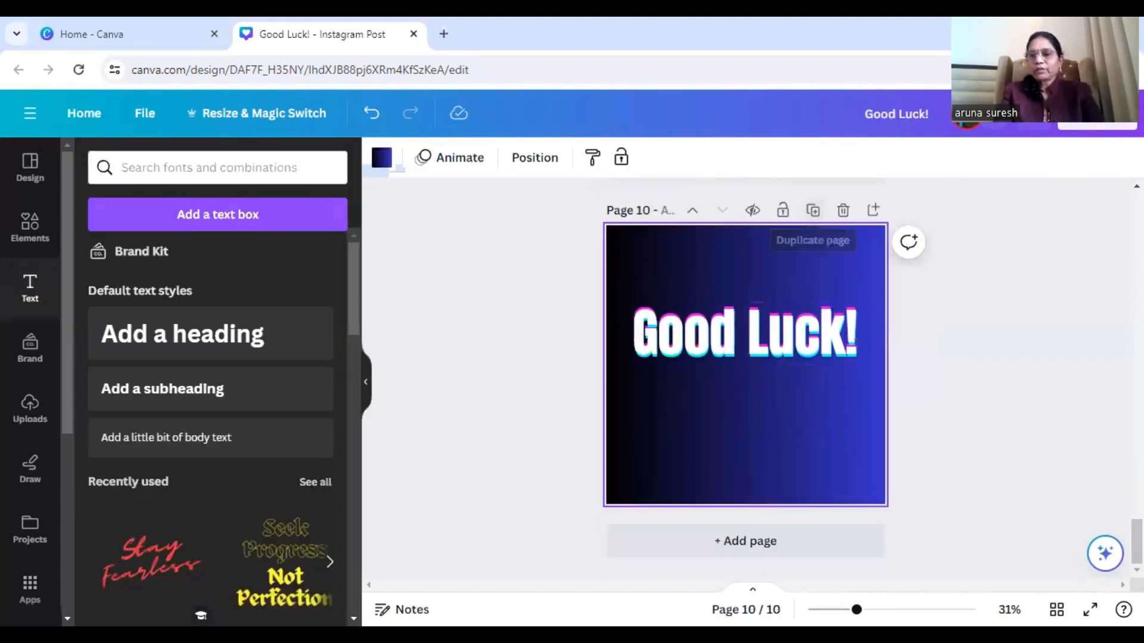
- Apply the Neon effect to the "Good Luck!" heading on page 8
scroll(1108, 480, "up", 10)
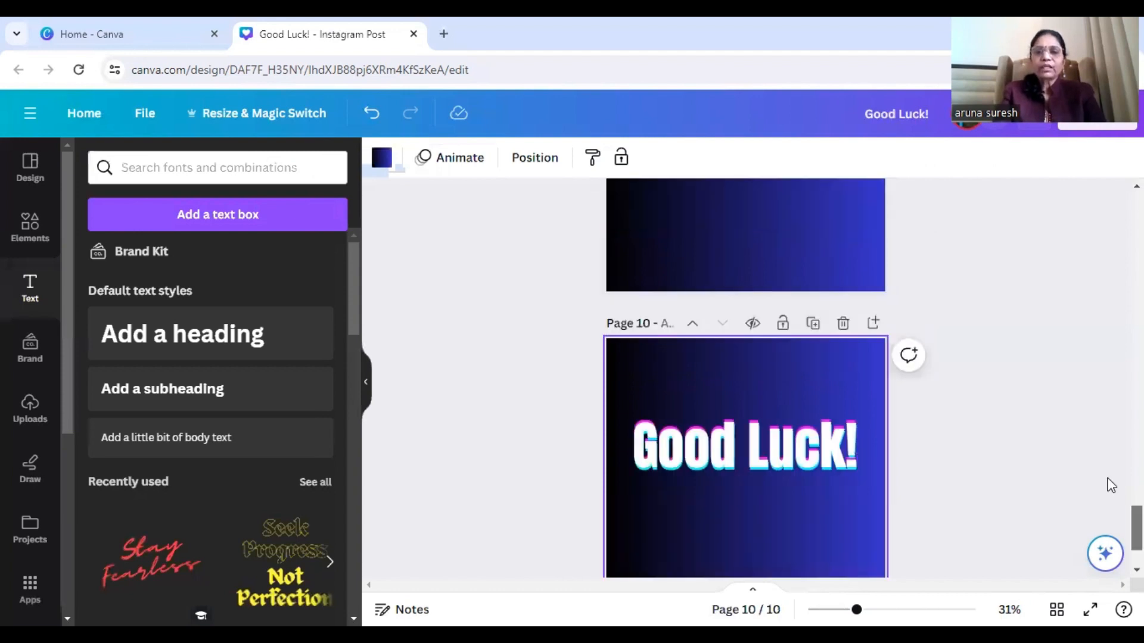
scroll(1095, 456, "down", 3)
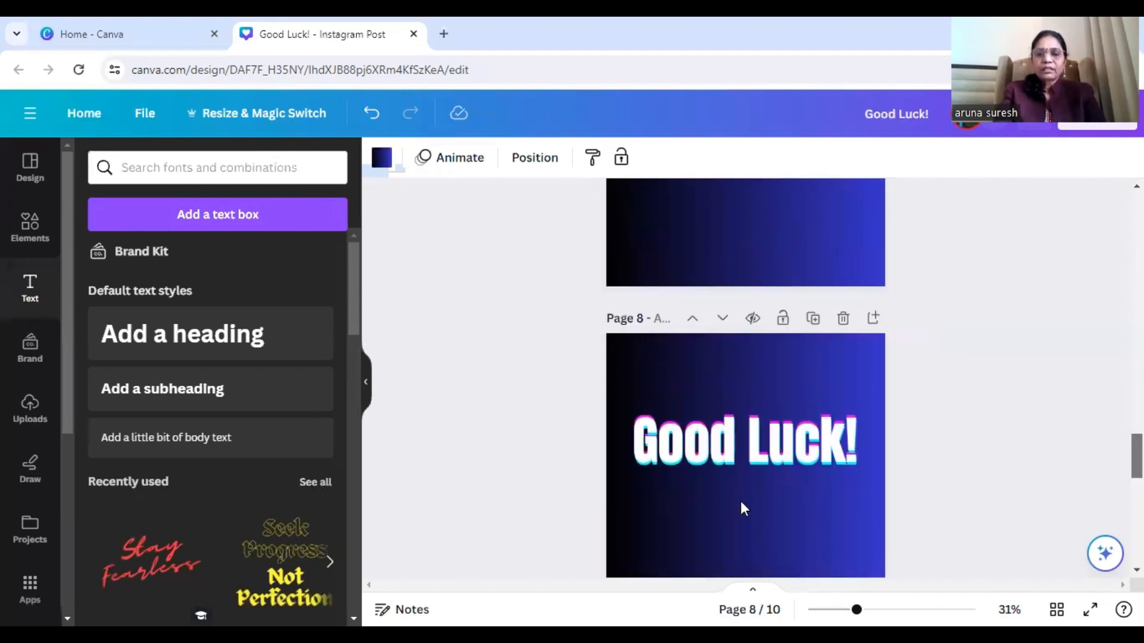
left_click(741, 459)
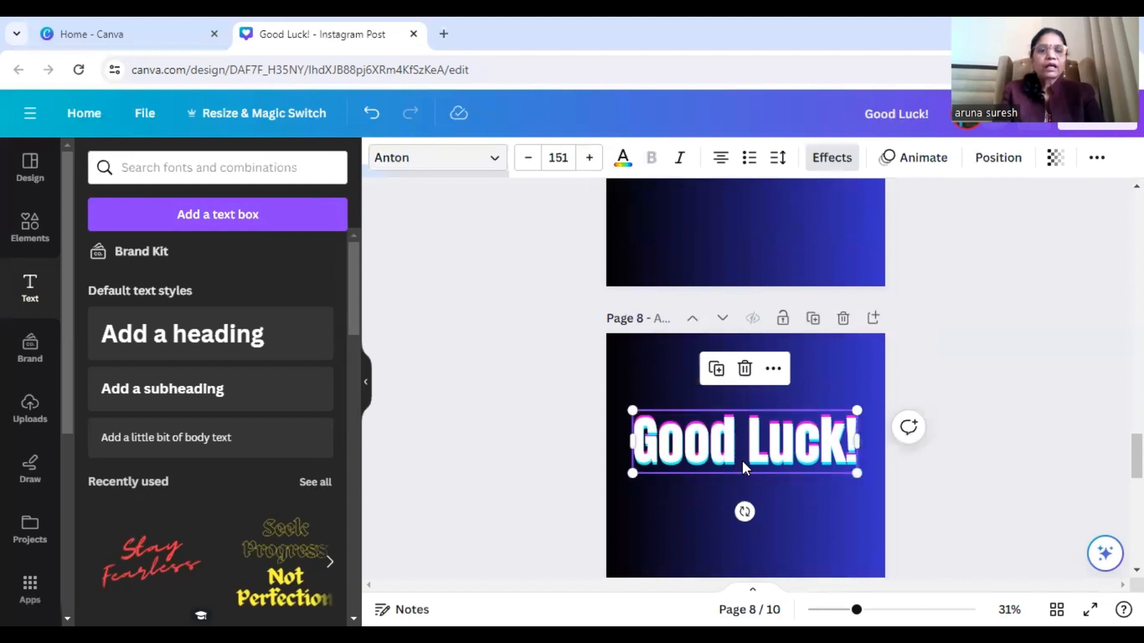
left_click(826, 162)
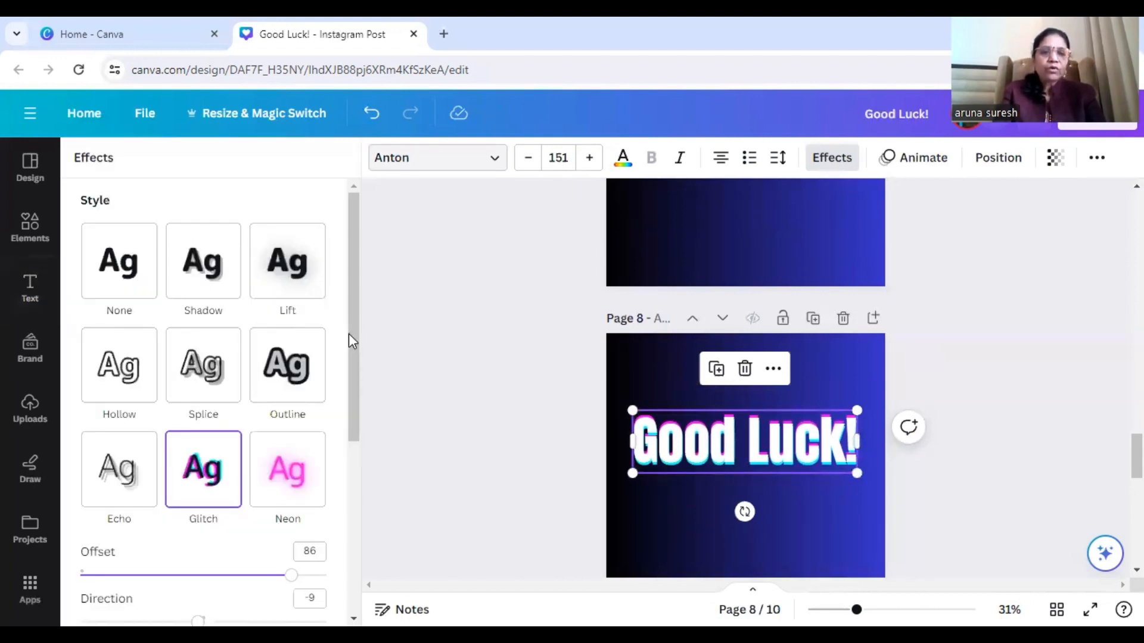
left_click_drag(356, 341, 357, 392)
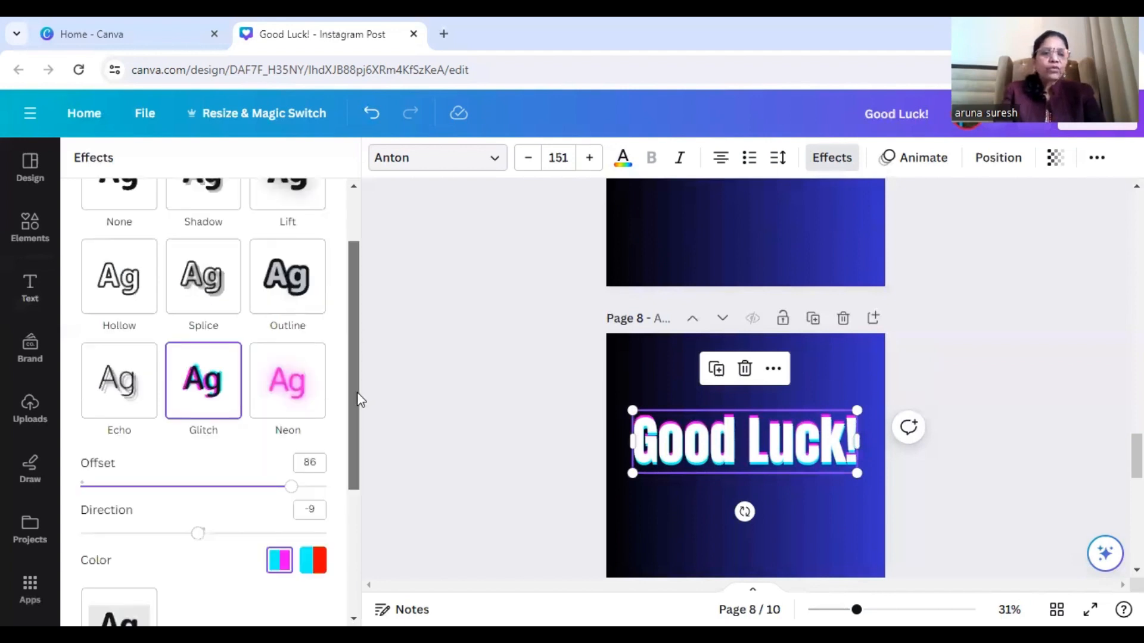
left_click(294, 394)
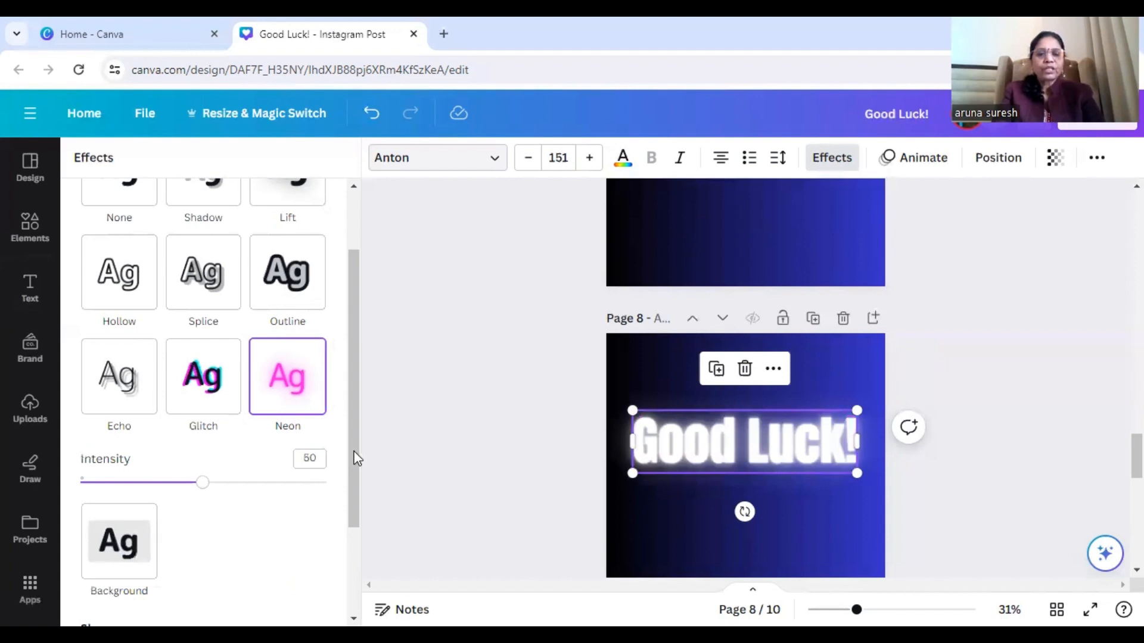
- Set the Neon effect's intensity to 58 on the page 8 heading and deselect the heading
scroll(360, 490, "down", 1)
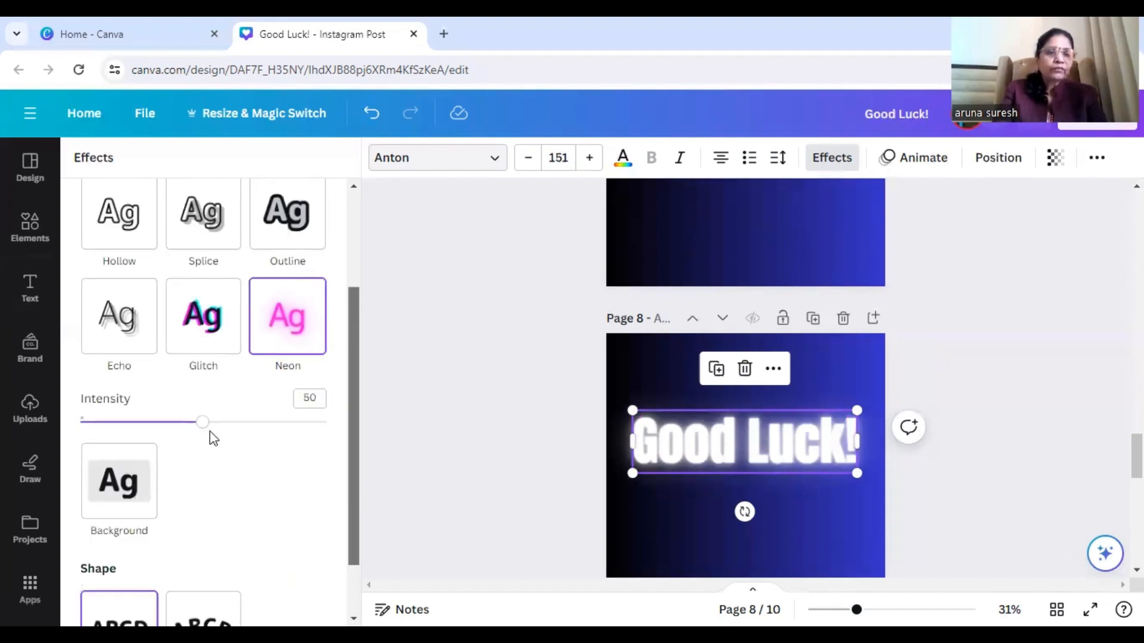
mouse_move(202, 429)
left_mouse_down()
mouse_move(112, 426)
mouse_move(334, 441)
mouse_move(223, 437)
left_mouse_up()
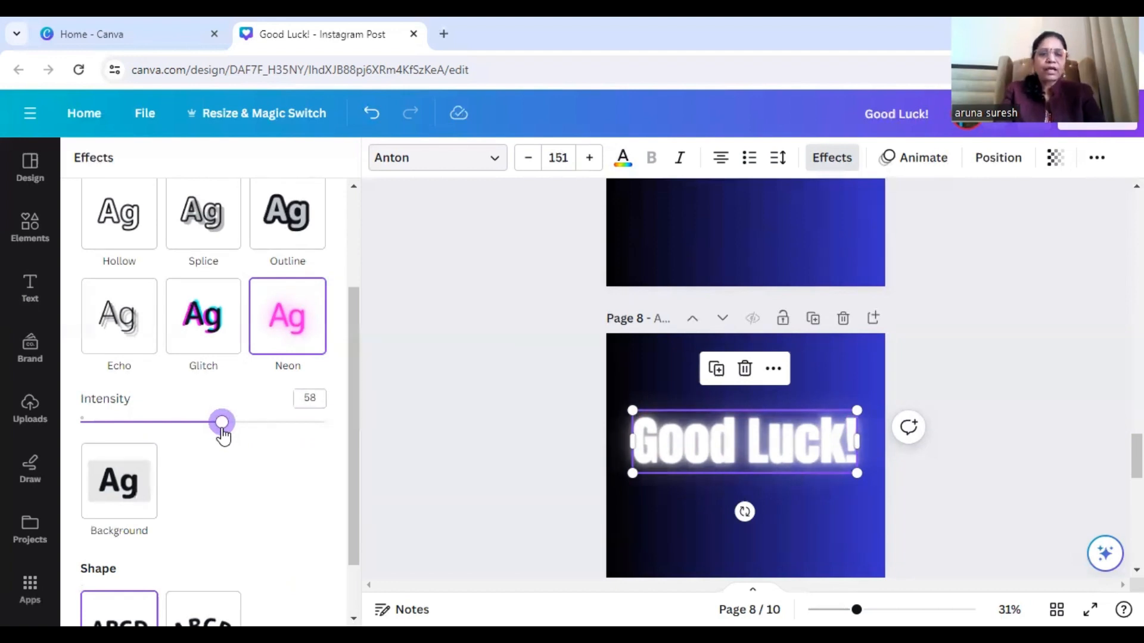
left_click(499, 438)
left_click(499, 437)
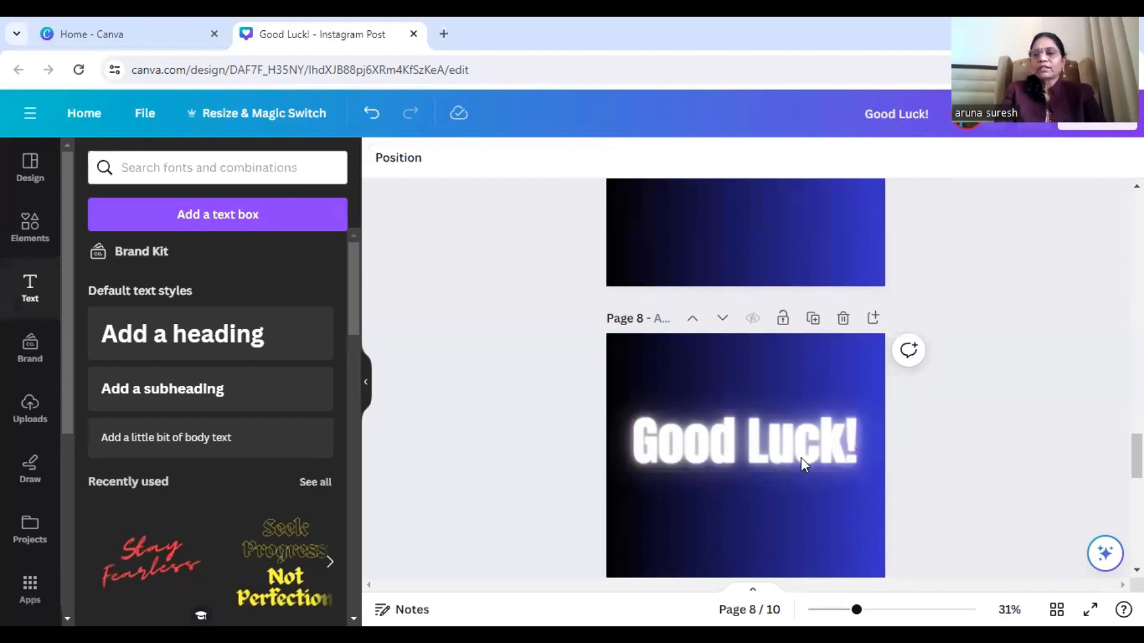
- Apply the Background effect to the "Good Luck!" heading on page 9
scroll(745, 375, "down", 3)
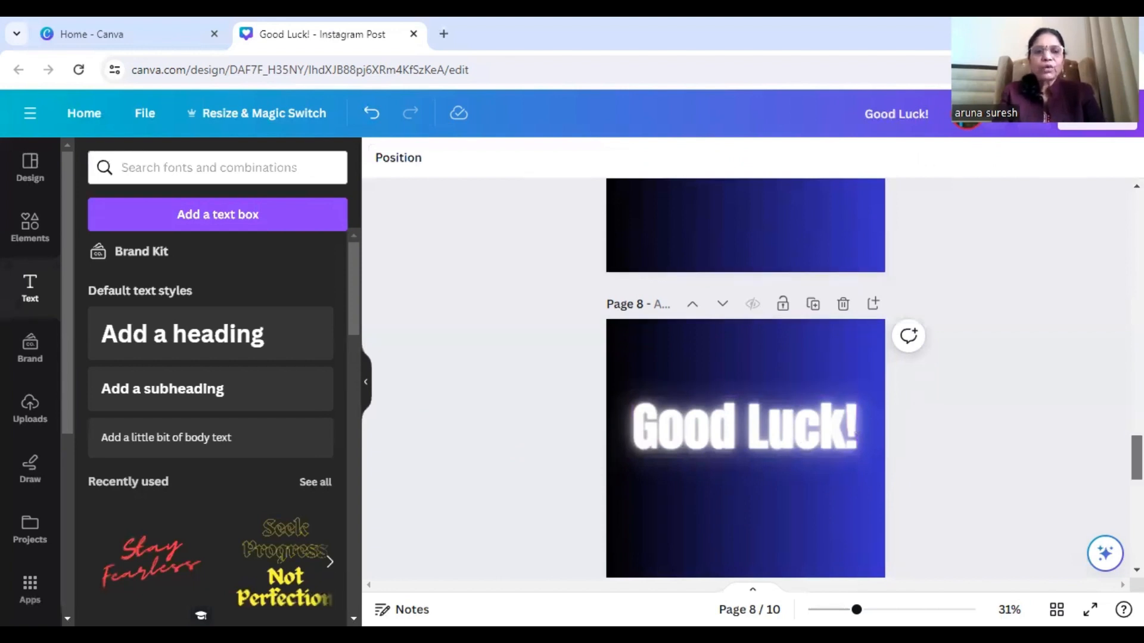
scroll(748, 410, "down", 2)
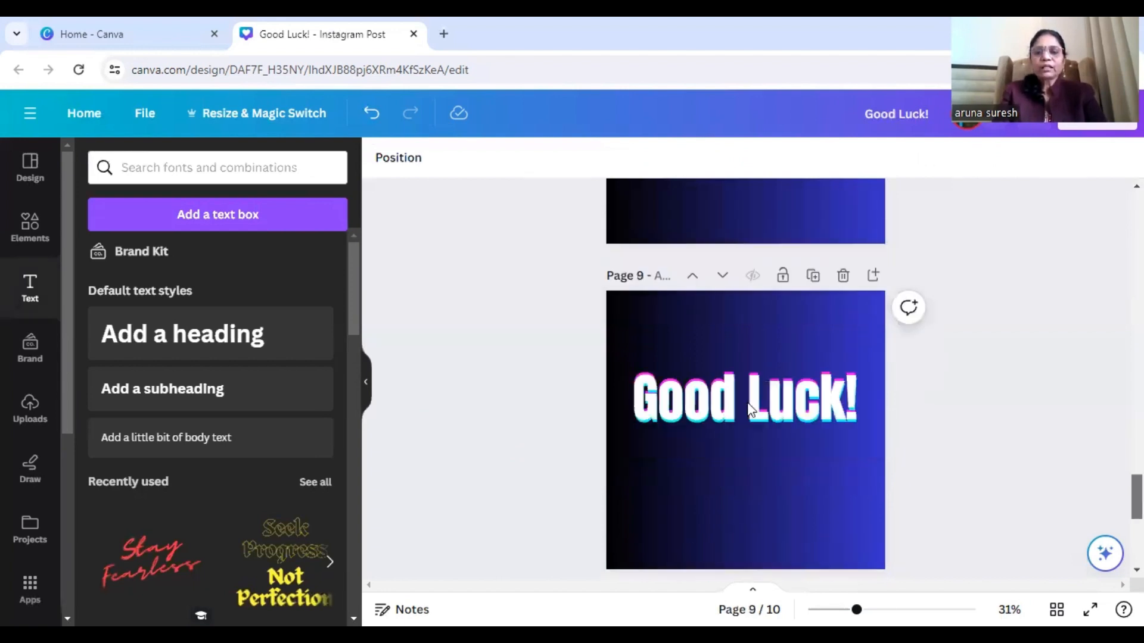
left_click(750, 410)
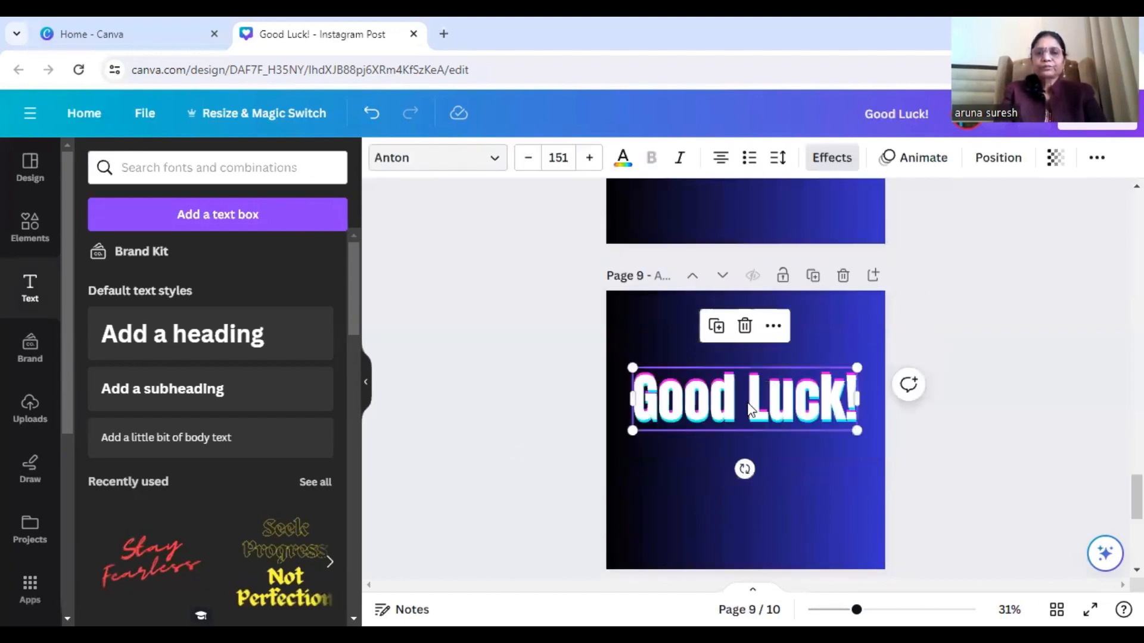
left_click(830, 160)
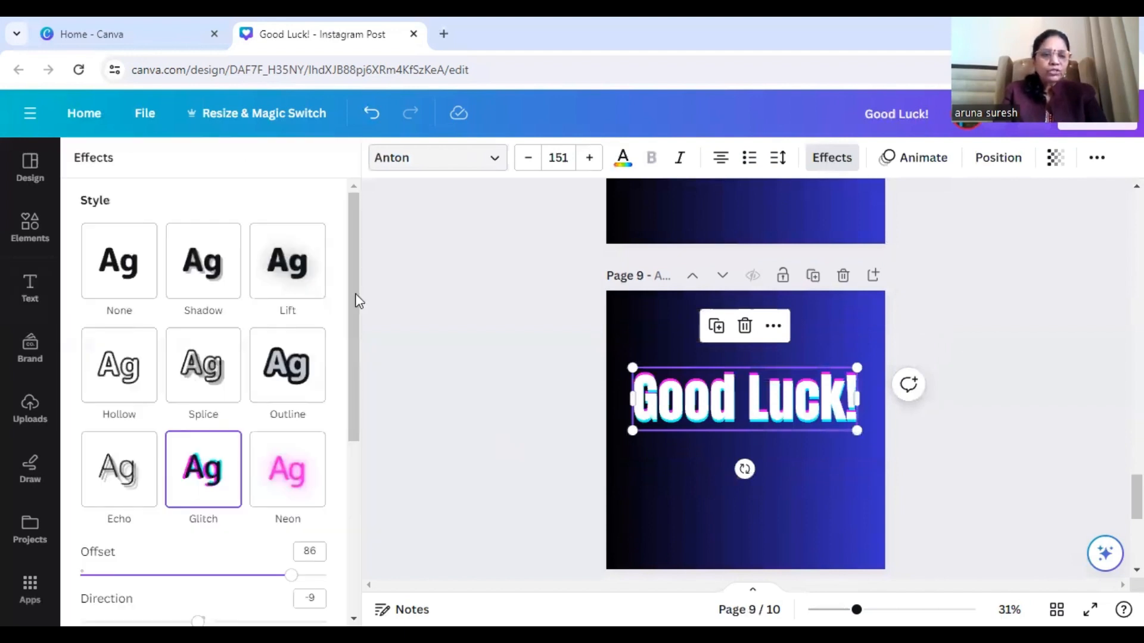
scroll(356, 352, "down", 5)
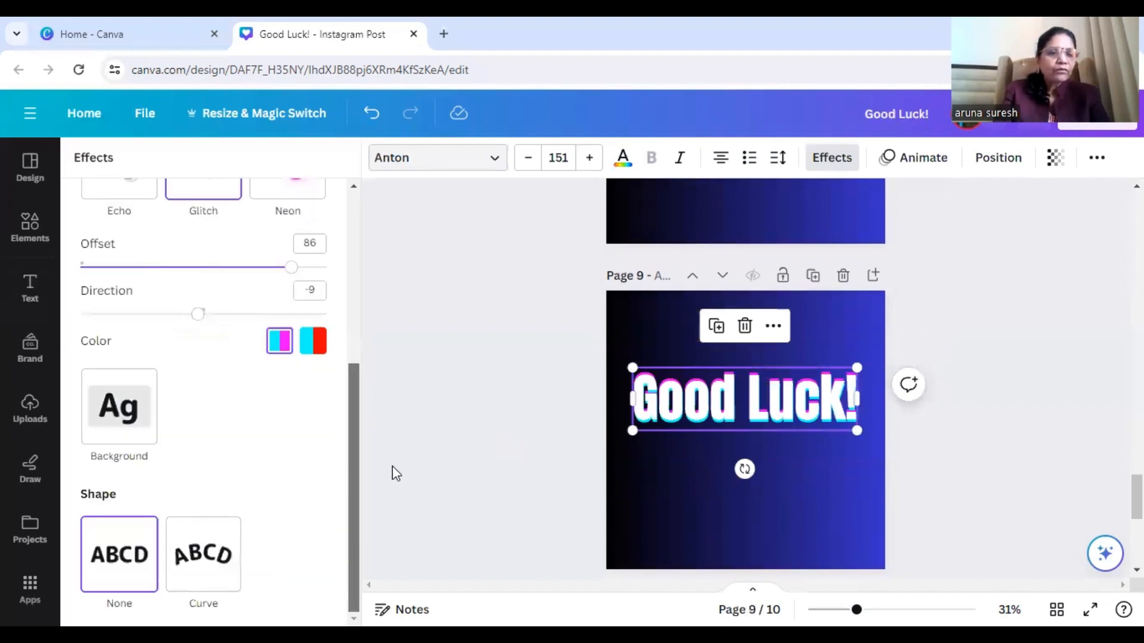
left_click(117, 409)
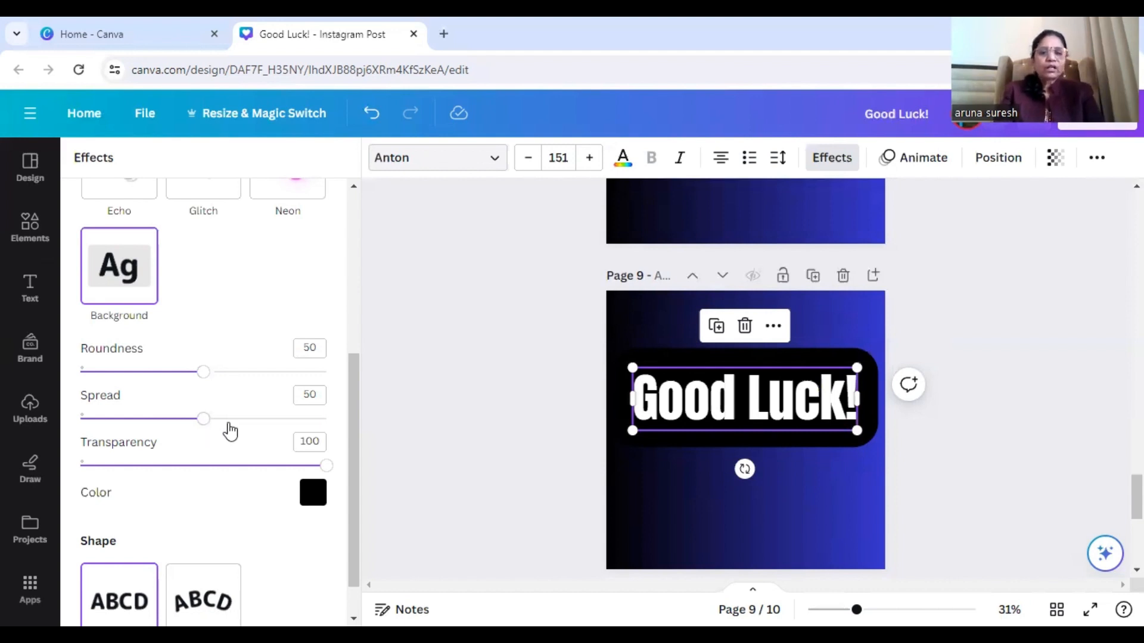
- Set the Background effect's spread to 62 and its transparency to 99 on the page 9 heading
left_click_drag(227, 429, 263, 421)
left_click_drag(174, 441, 235, 439)
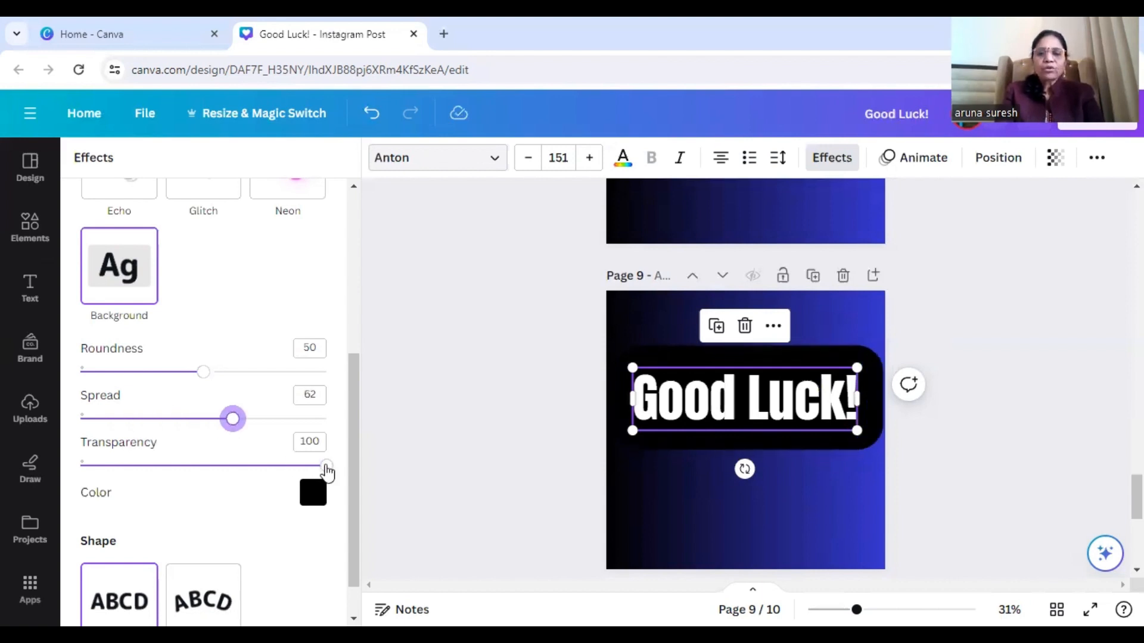
mouse_move(323, 467)
left_mouse_down()
mouse_move(202, 474)
mouse_move(381, 472)
mouse_move(311, 474)
left_mouse_up()
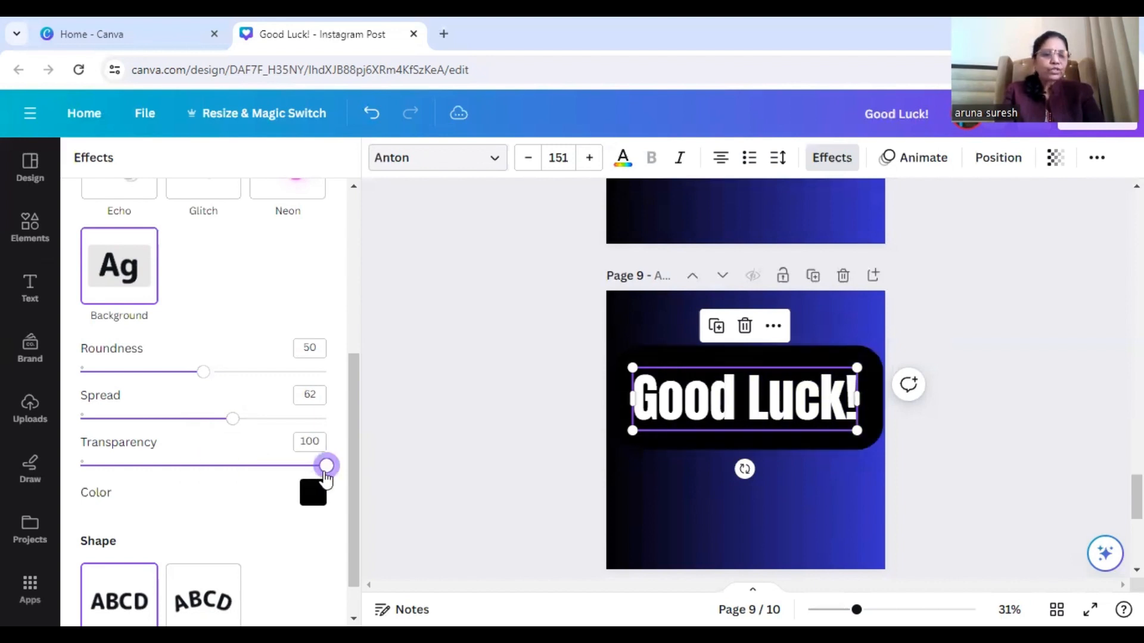
left_click(324, 470)
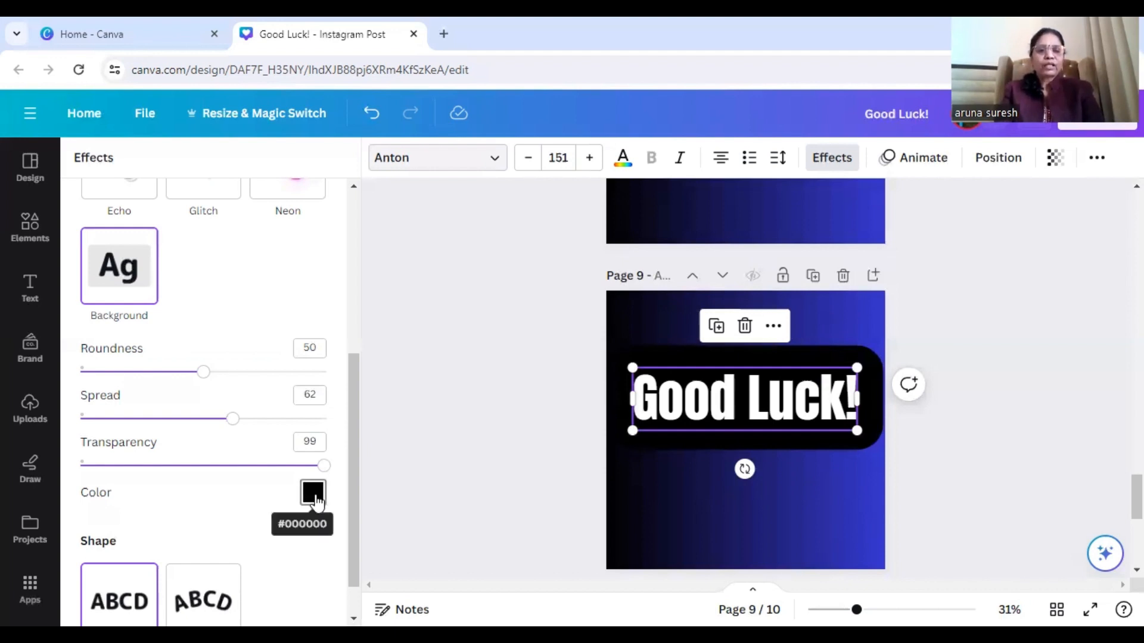
- Change the Background effect's colour on the page 9 heading to the red from the Upschool Color Pallate, after trying the document's orange
left_click(313, 494)
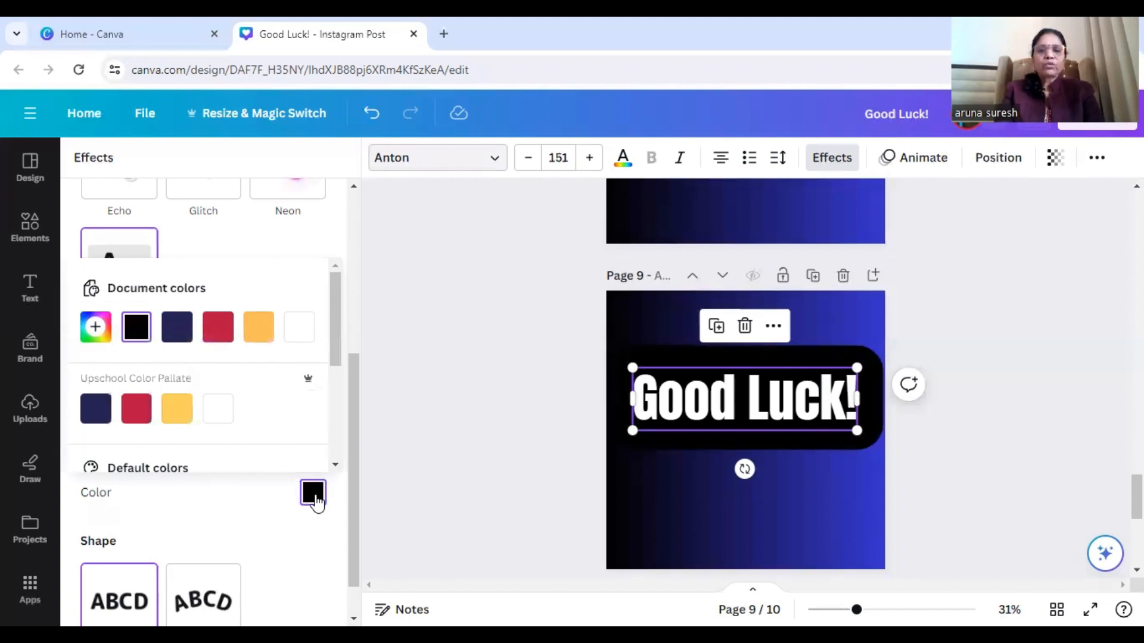
left_click(259, 328)
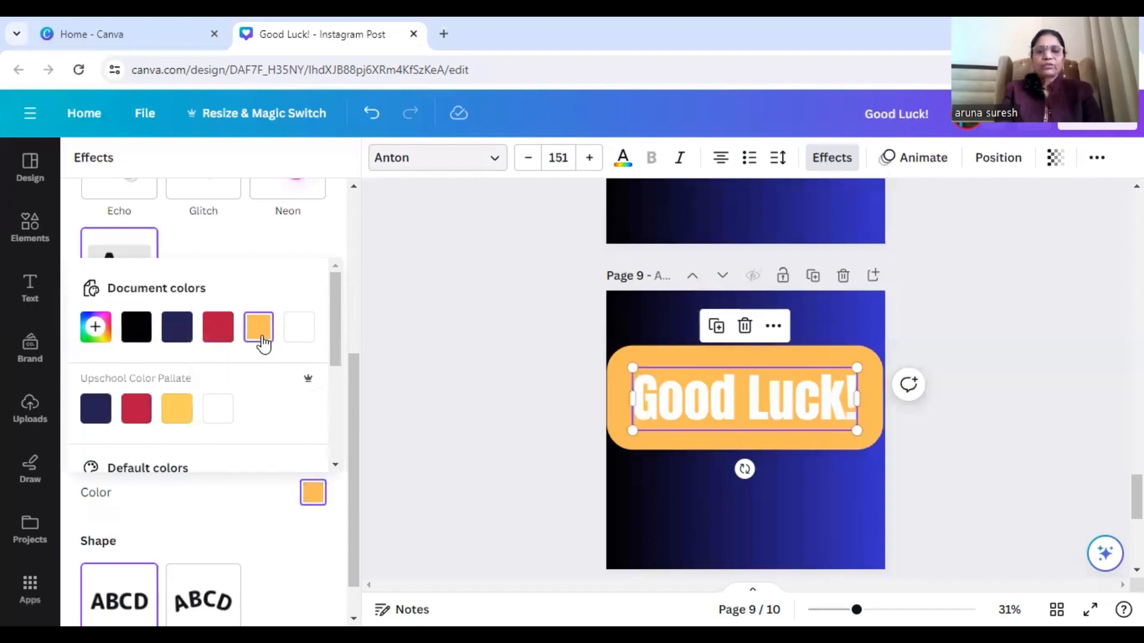
left_click(137, 409)
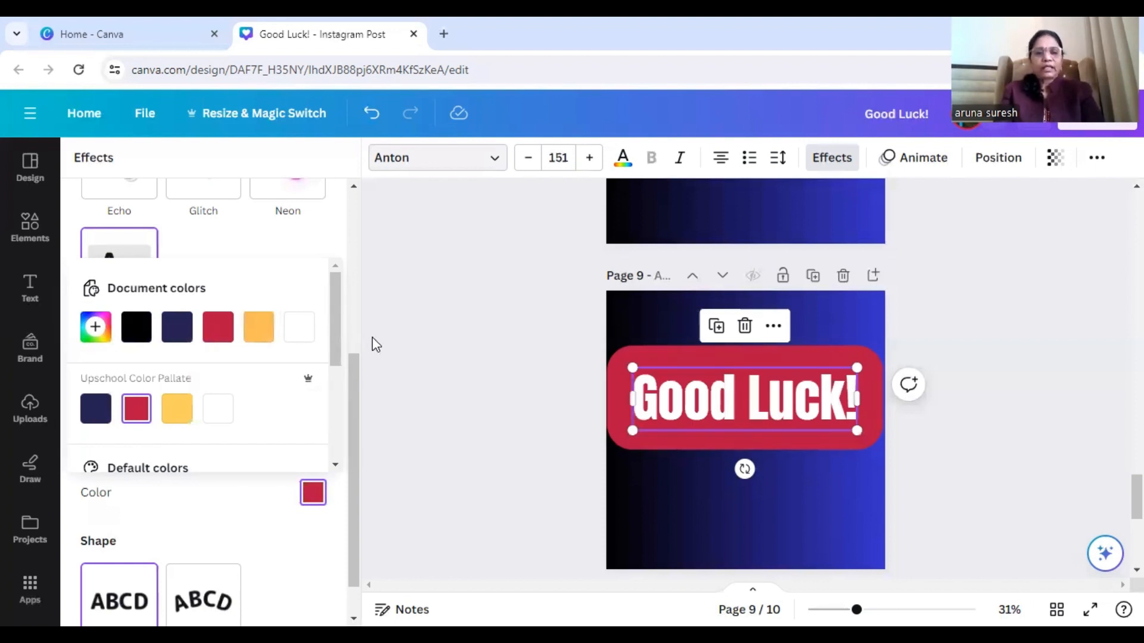
left_click(360, 389)
scroll(361, 379, "up", 1)
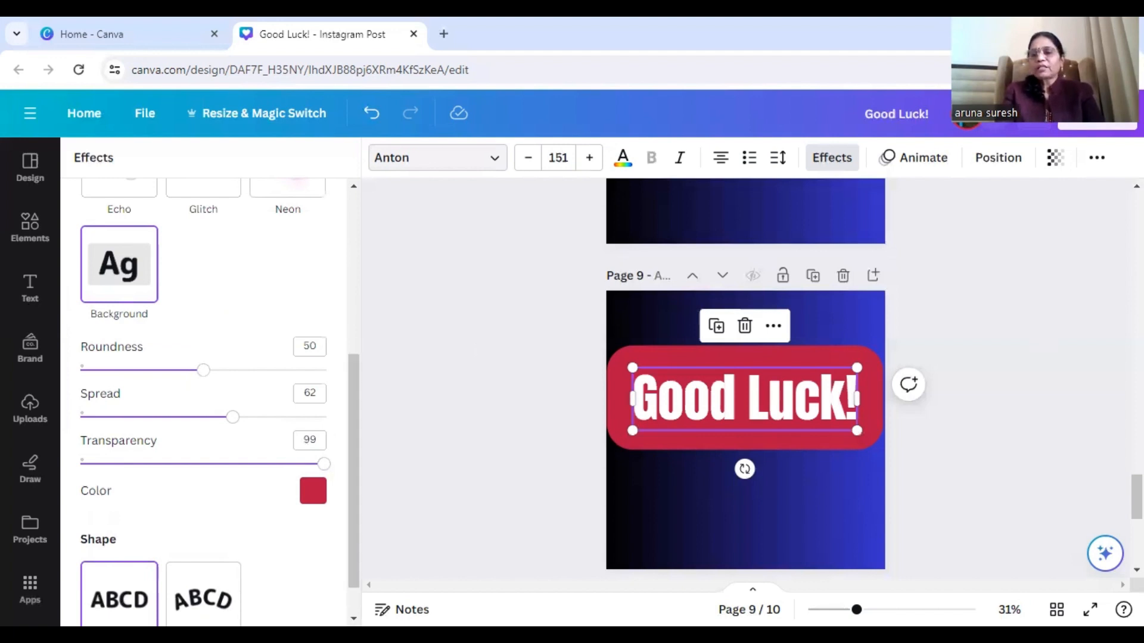
- Apply the Curve shape to the "Good Luck!" heading on page 10
scroll(1090, 521, "down", 5)
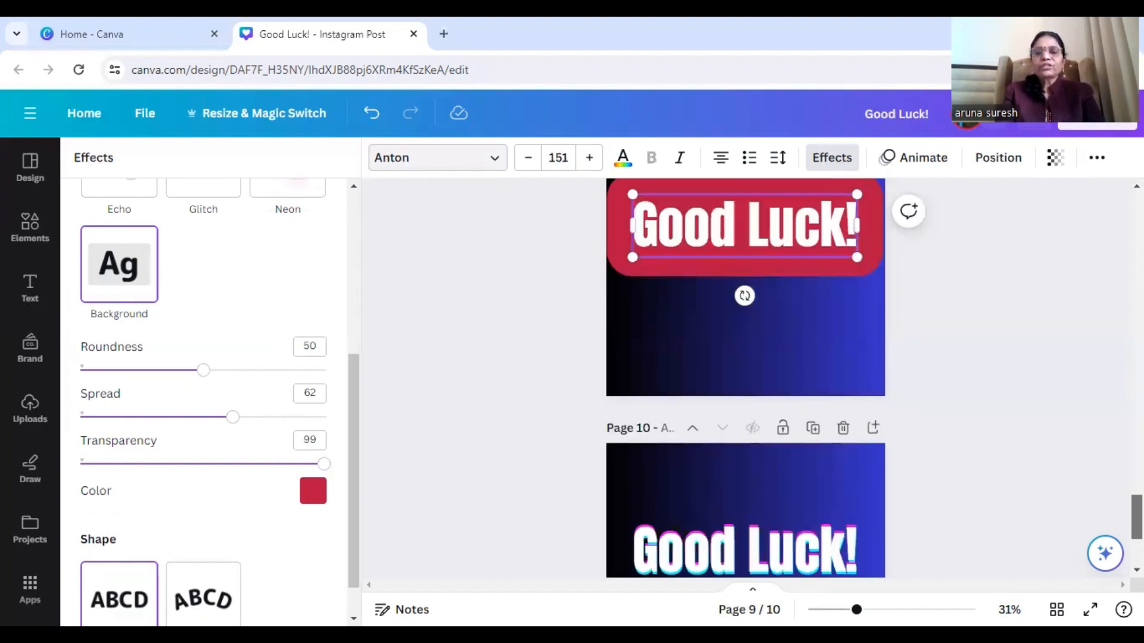
right_click(1090, 521)
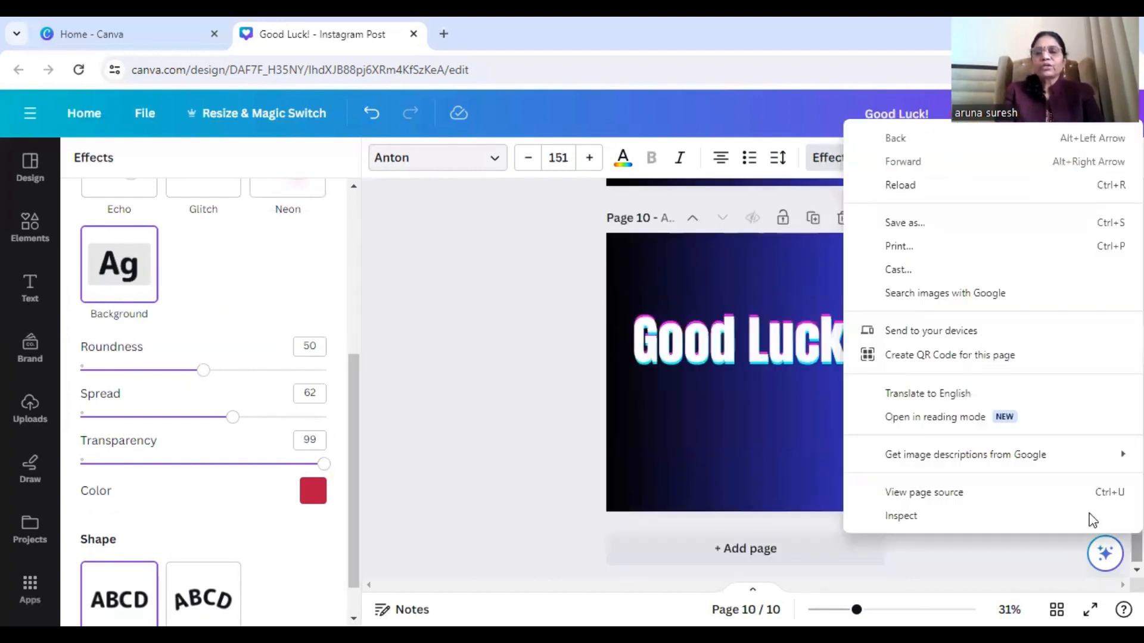
left_click(575, 403)
left_click(745, 358)
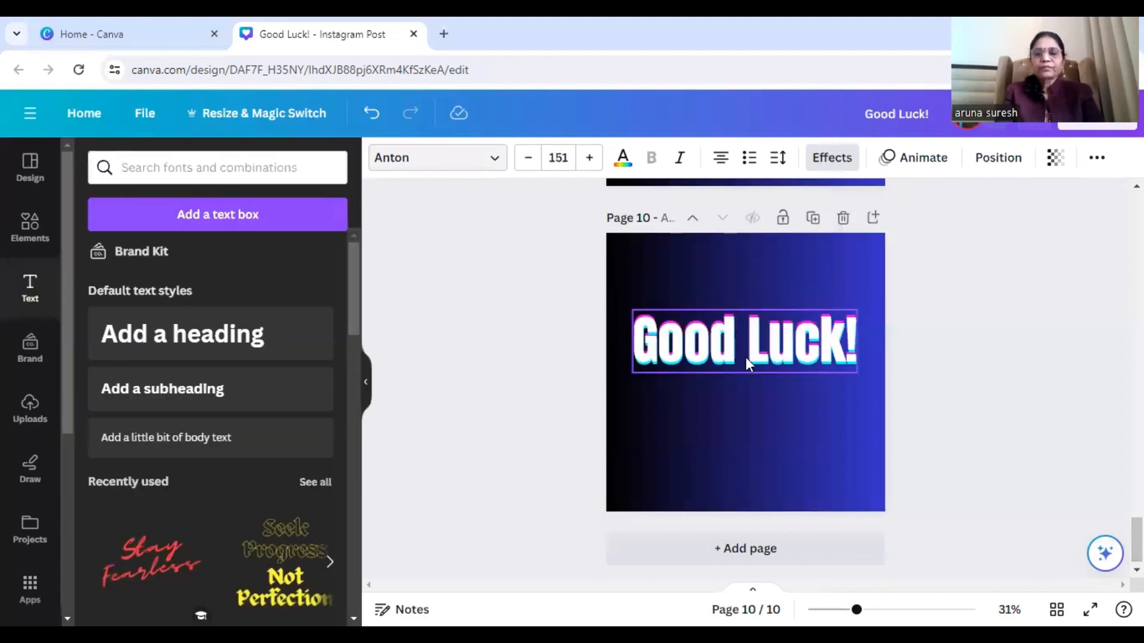
left_click(841, 163)
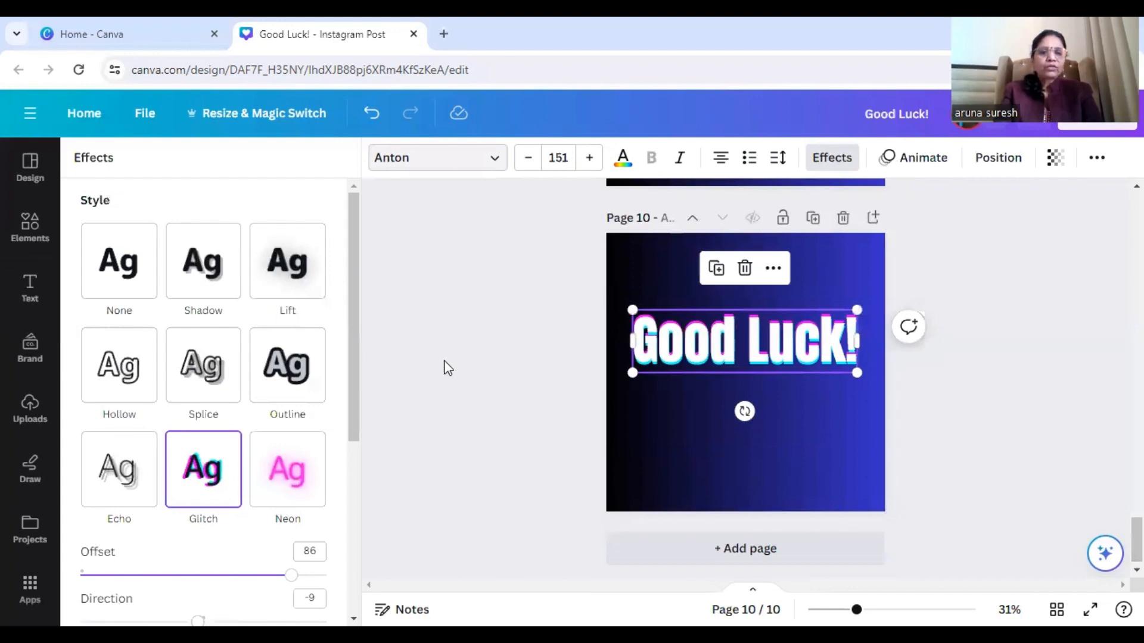
scroll(386, 492, "down", 5)
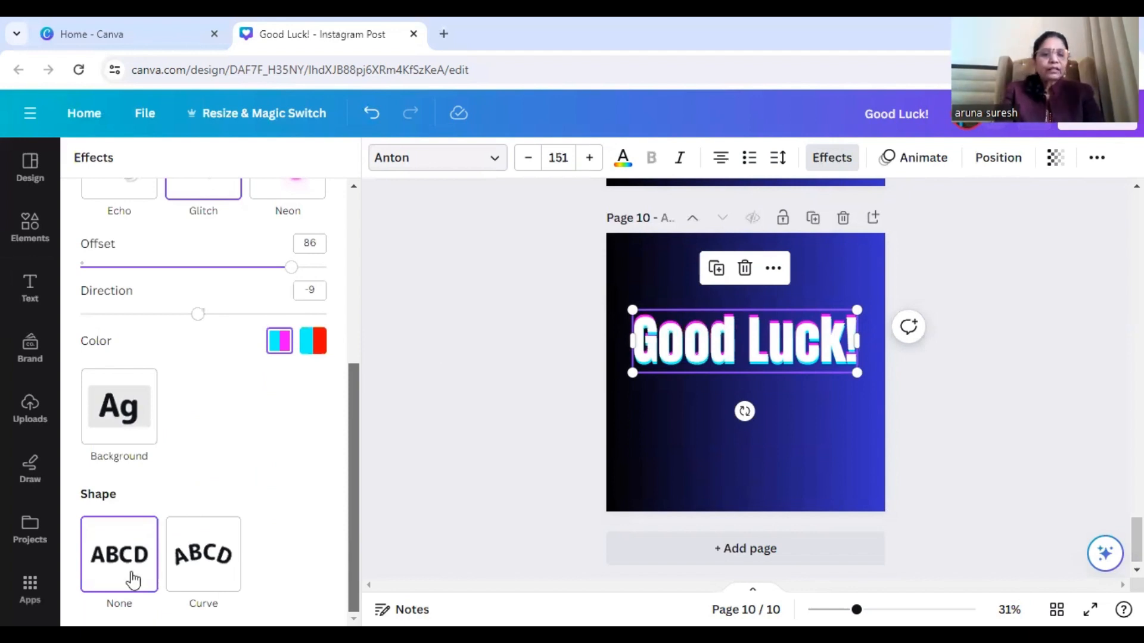
left_click(214, 556)
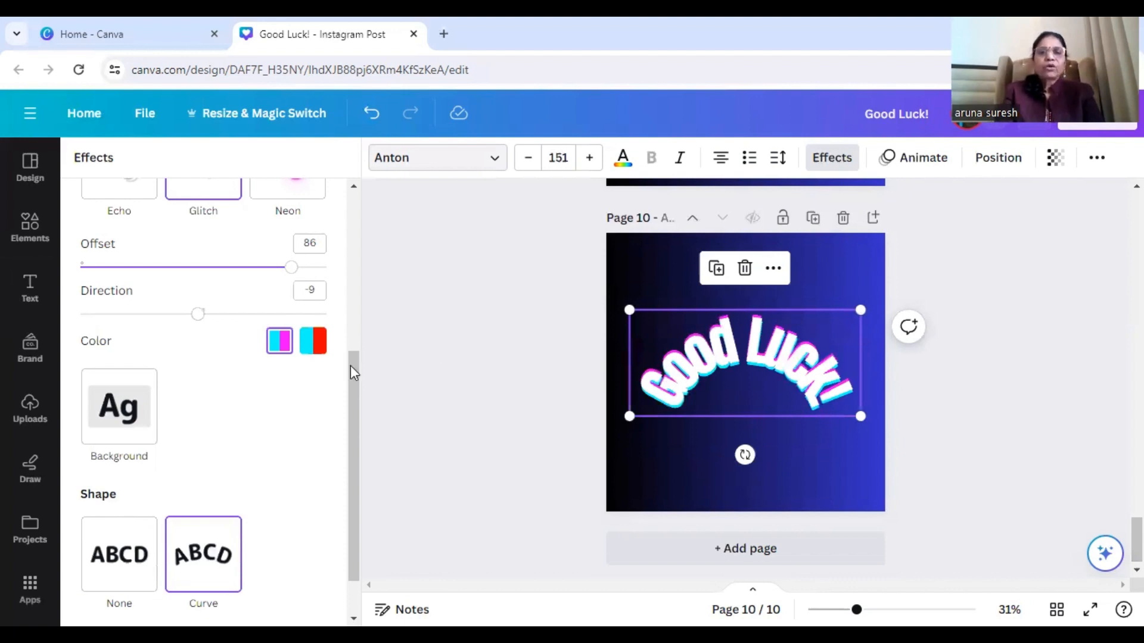
- Reduce the font size of the curved heading on page 10 to 131
left_click(528, 166)
left_click(529, 166)
left_click(529, 166)
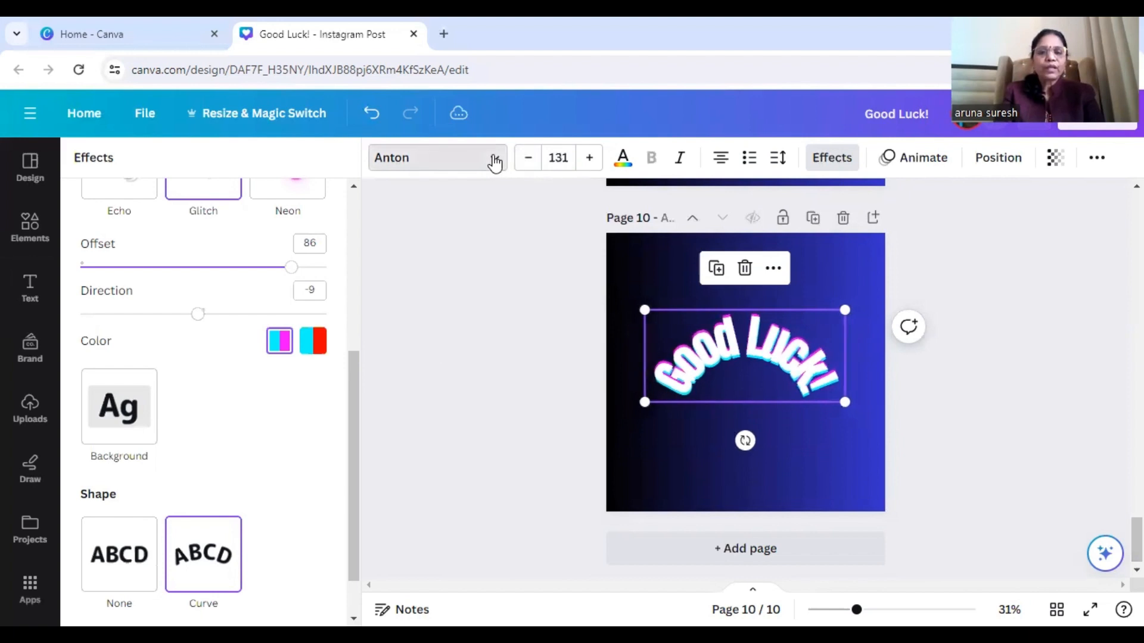
- Search the fonts for "ol" and change the curved "Good Luck!" heading on page 10 to Oleo Script
left_click(494, 162)
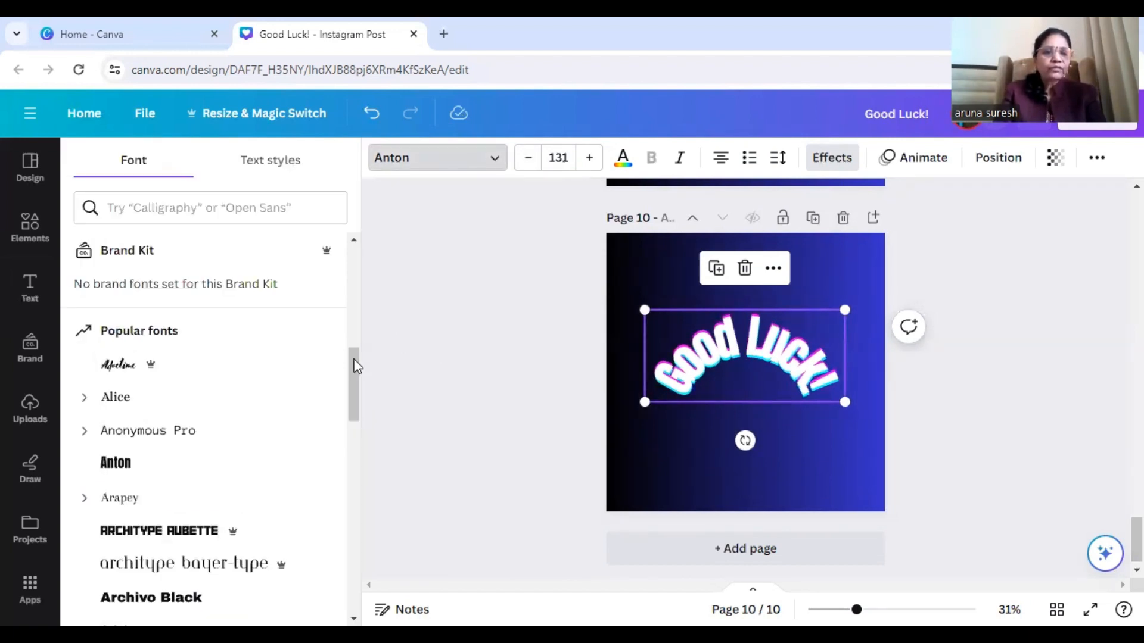
scroll(348, 320, "up", 8)
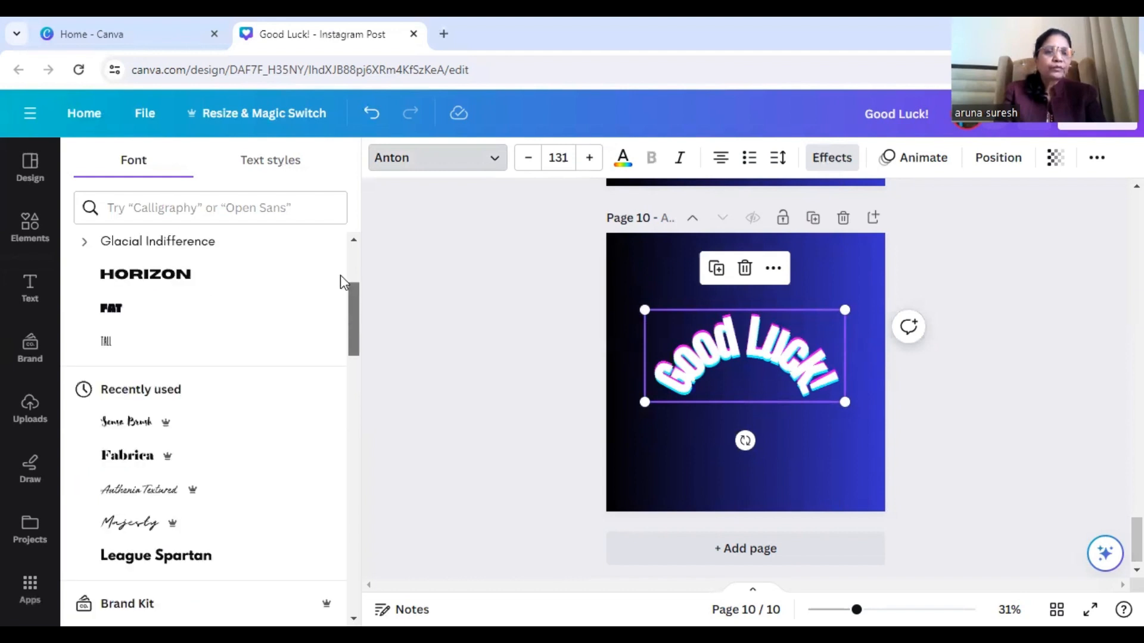
scroll(340, 238, "up", 1)
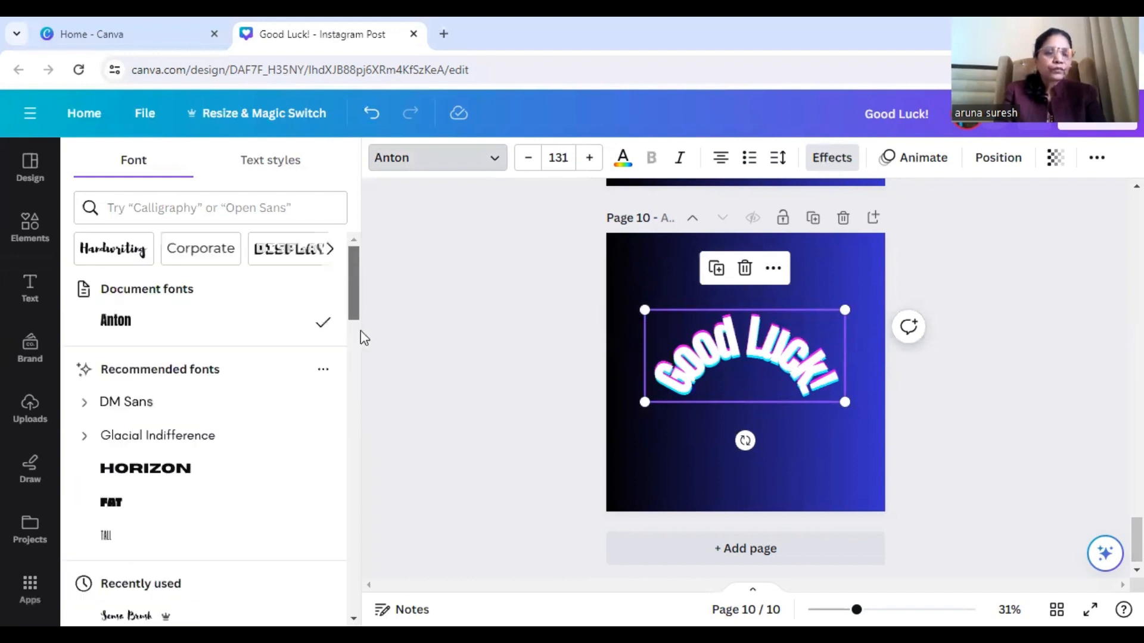
scroll(360, 330, "down", 6)
scroll(366, 352, "down", 4)
scroll(373, 381, "down", 6)
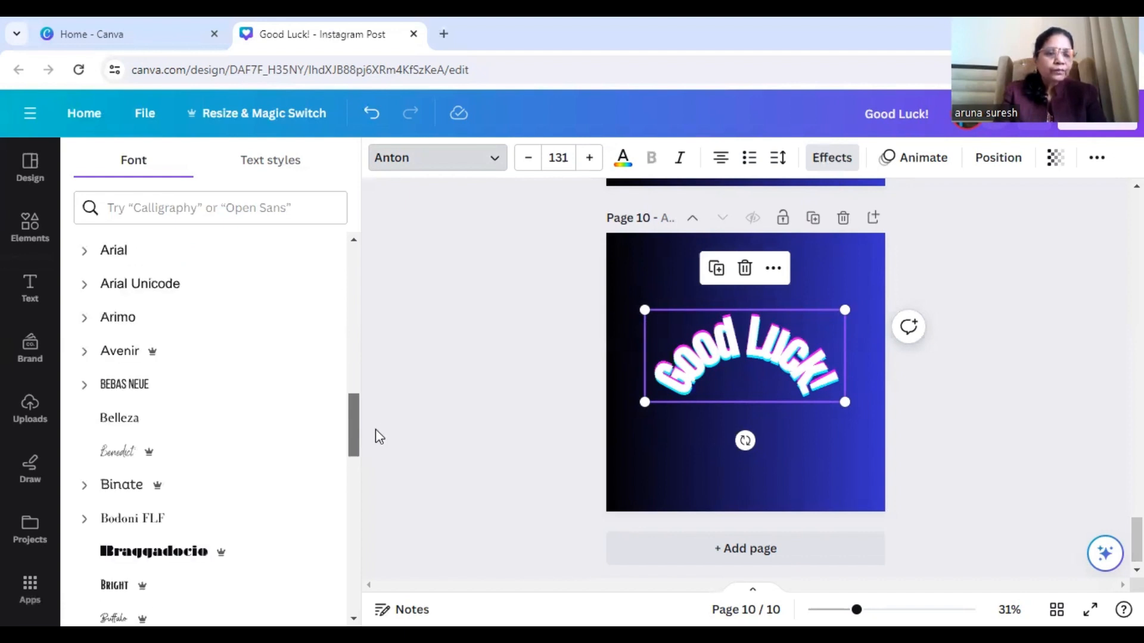
scroll(379, 449, "down", 3)
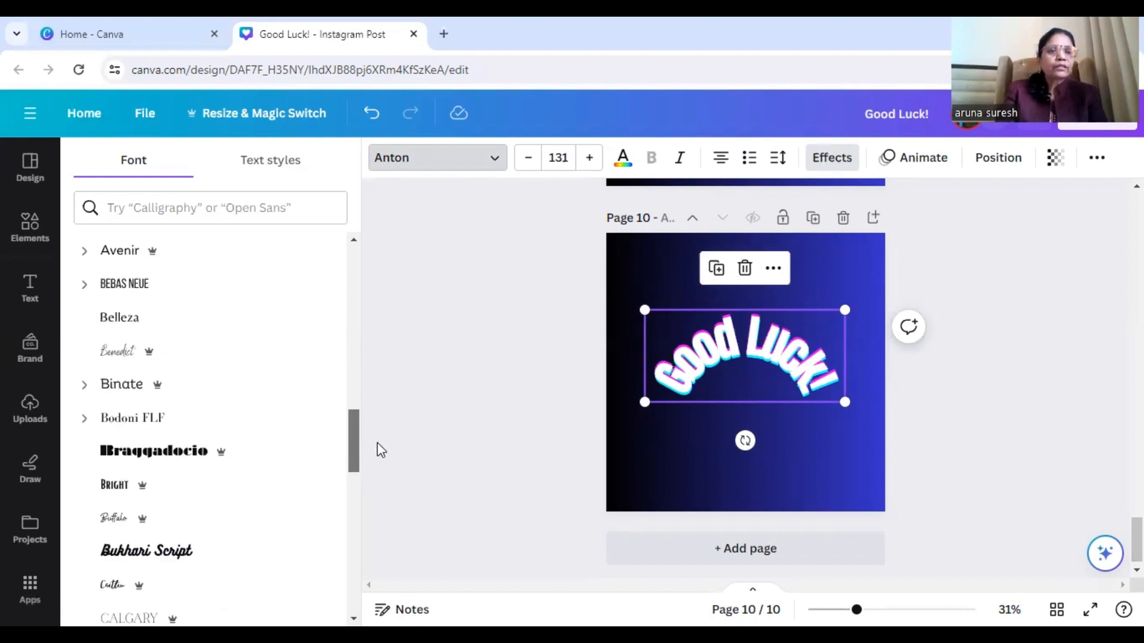
left_click(235, 207)
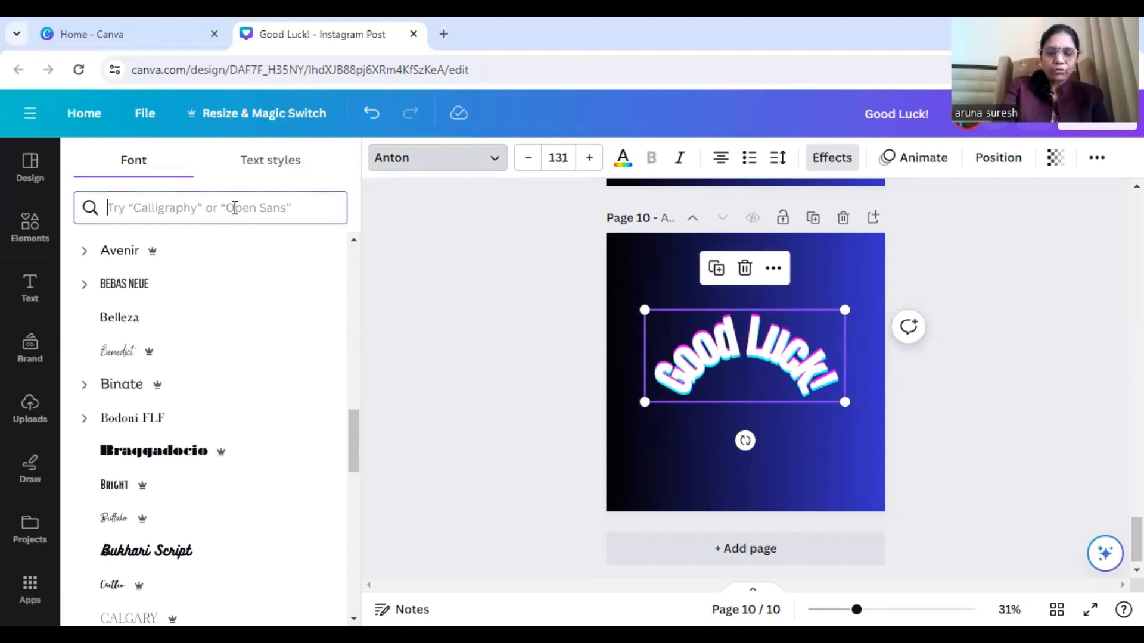
type("ol")
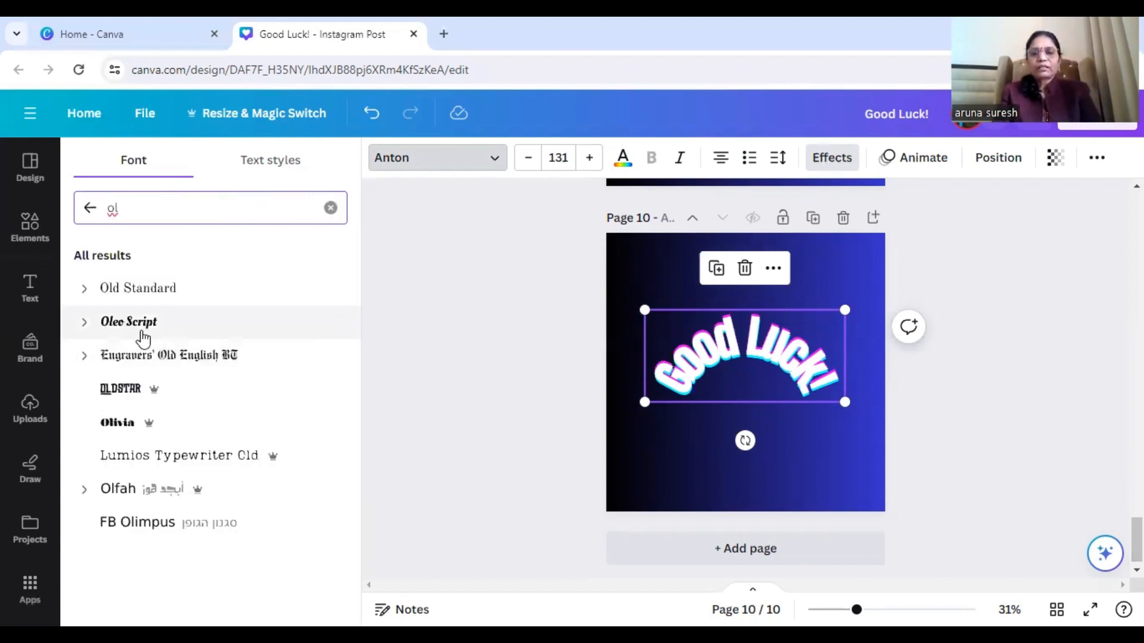
left_click(143, 324)
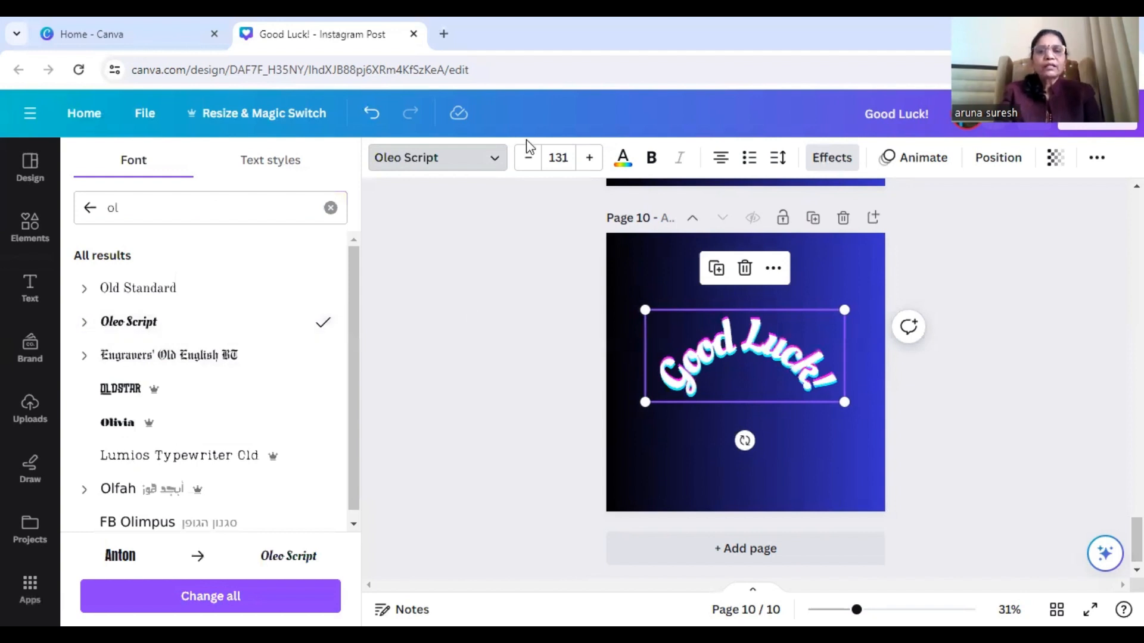
- Reduce the font size of the curved Oleo Script heading on page 10 to 102
left_click(529, 158)
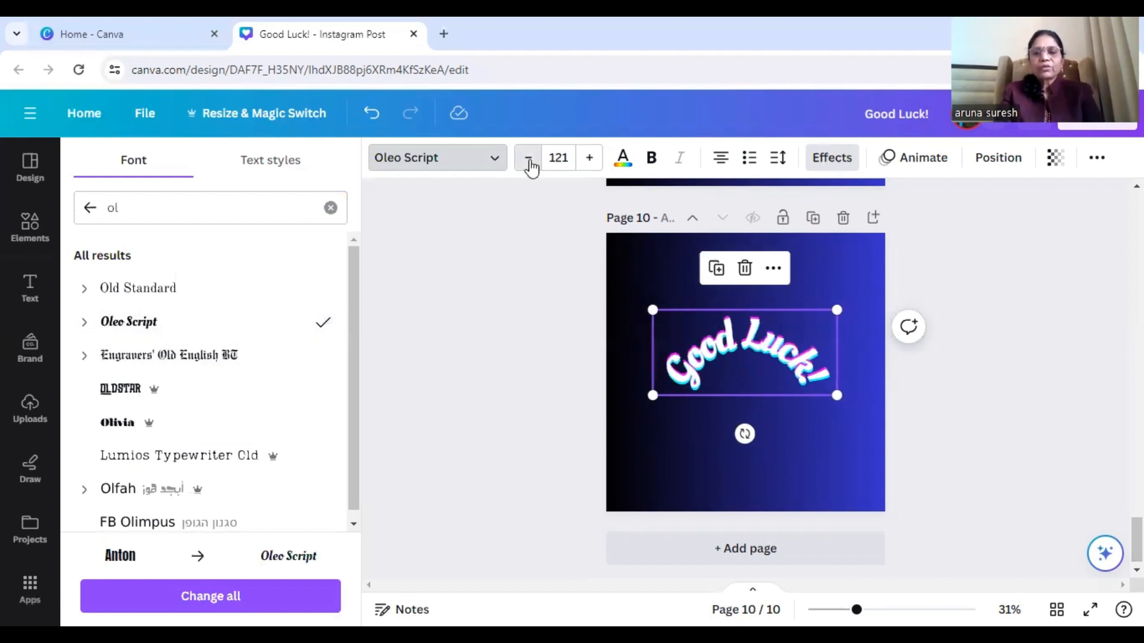
left_click(529, 159)
left_click(529, 159)
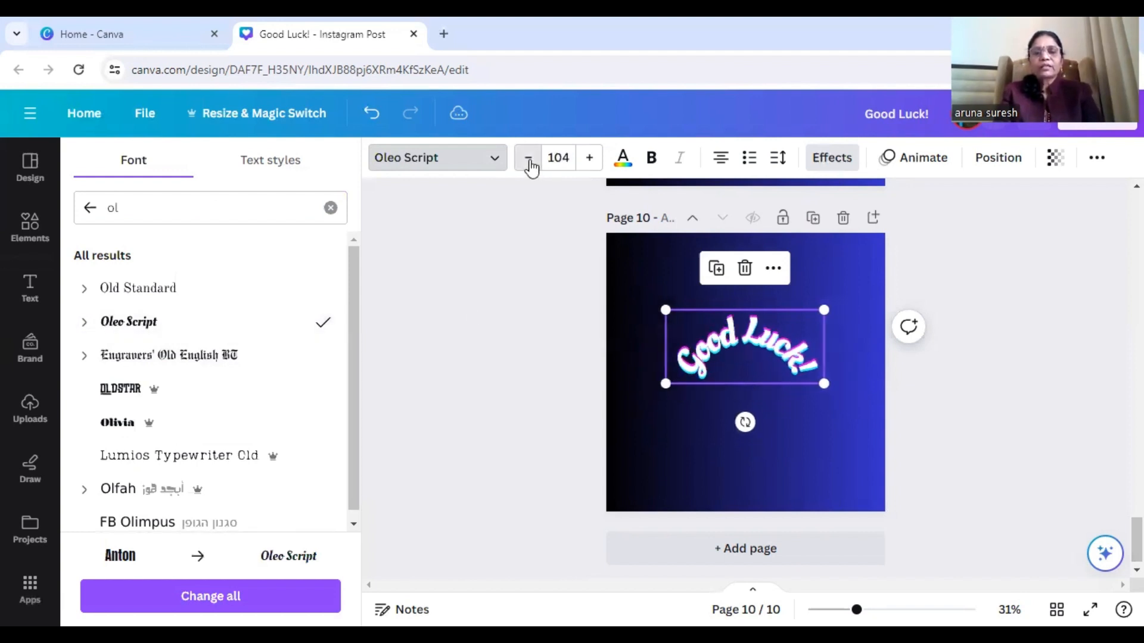
left_click(535, 261)
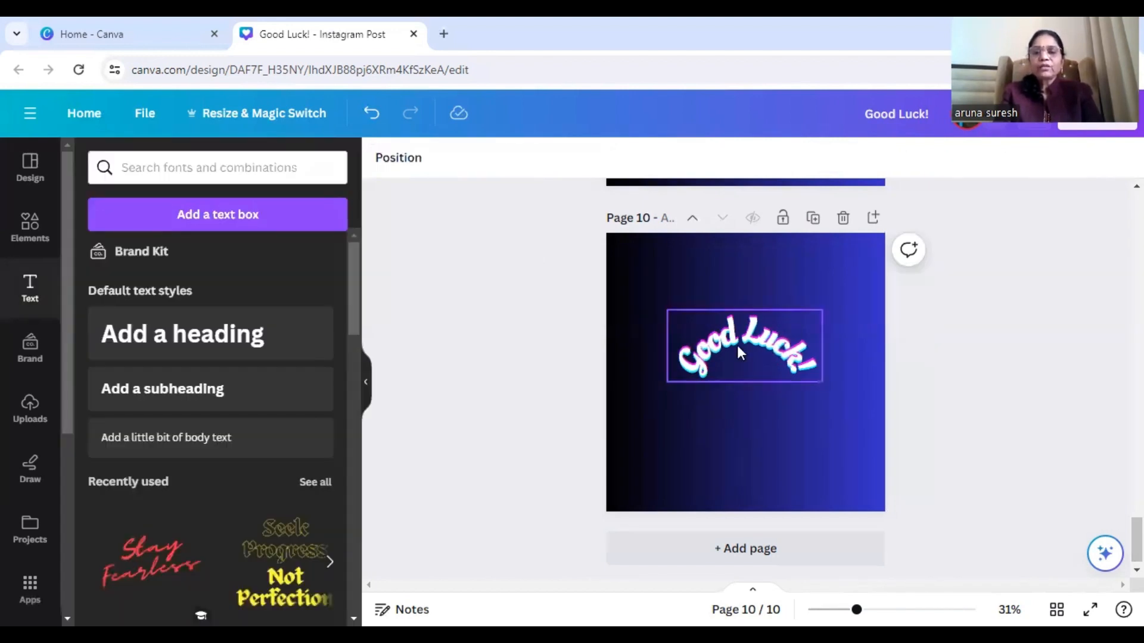
- Try an inverted Curve value of -86 on the page 10 heading and set the curve back to 100
left_click(764, 363)
left_click(848, 169)
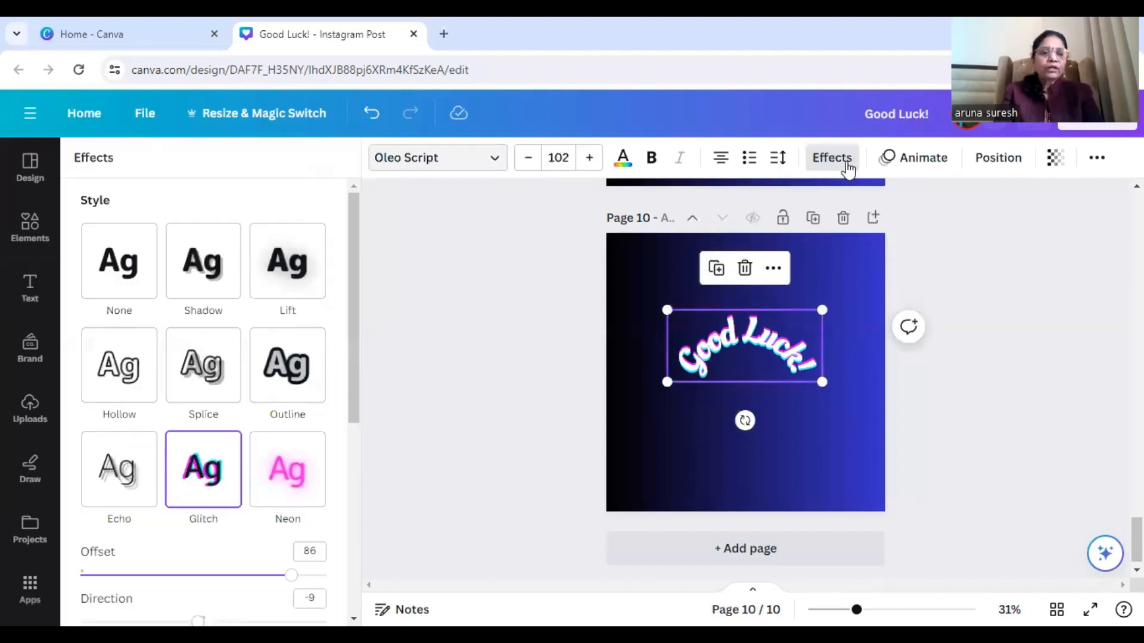
scroll(369, 322, "down", 4)
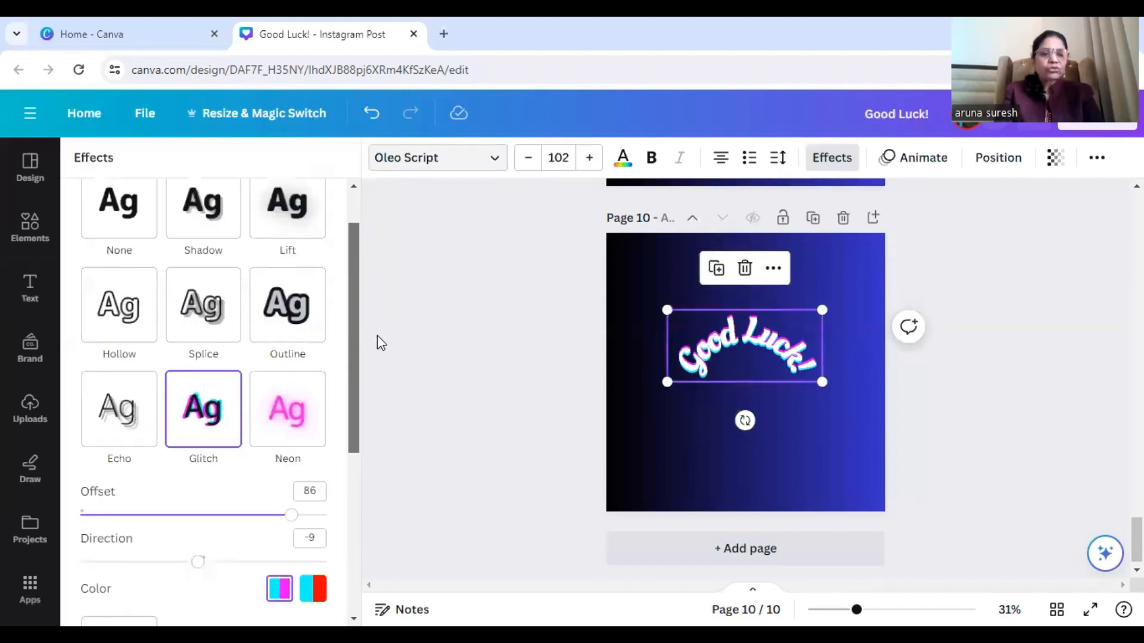
scroll(439, 485, "down", 3)
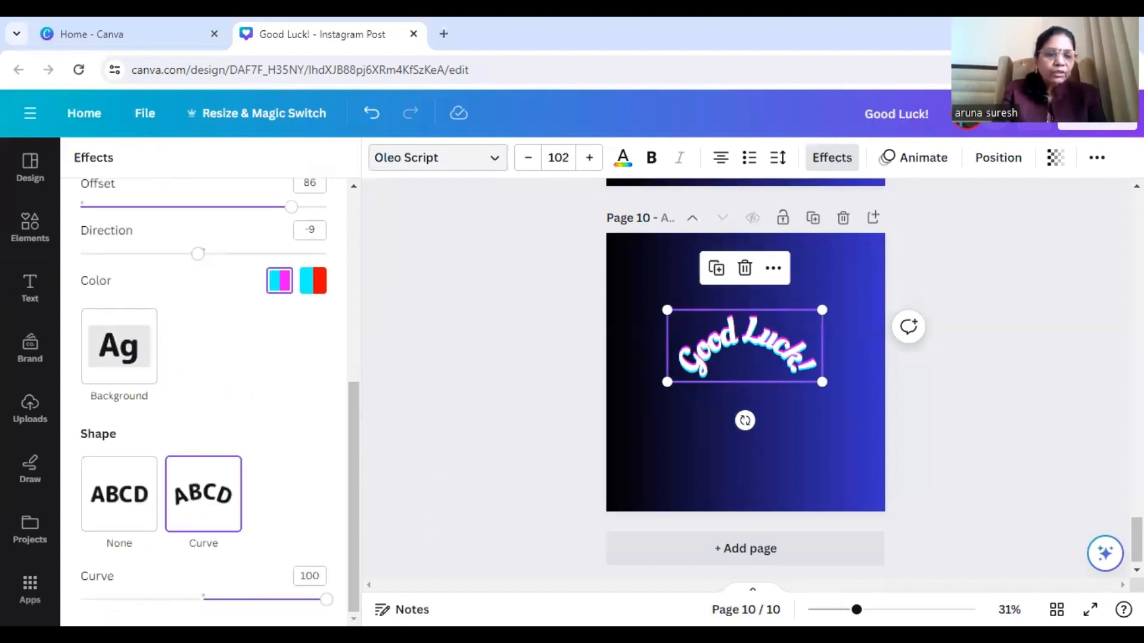
left_click_drag(326, 600, 287, 600)
left_click_drag(225, 517, 99, 393)
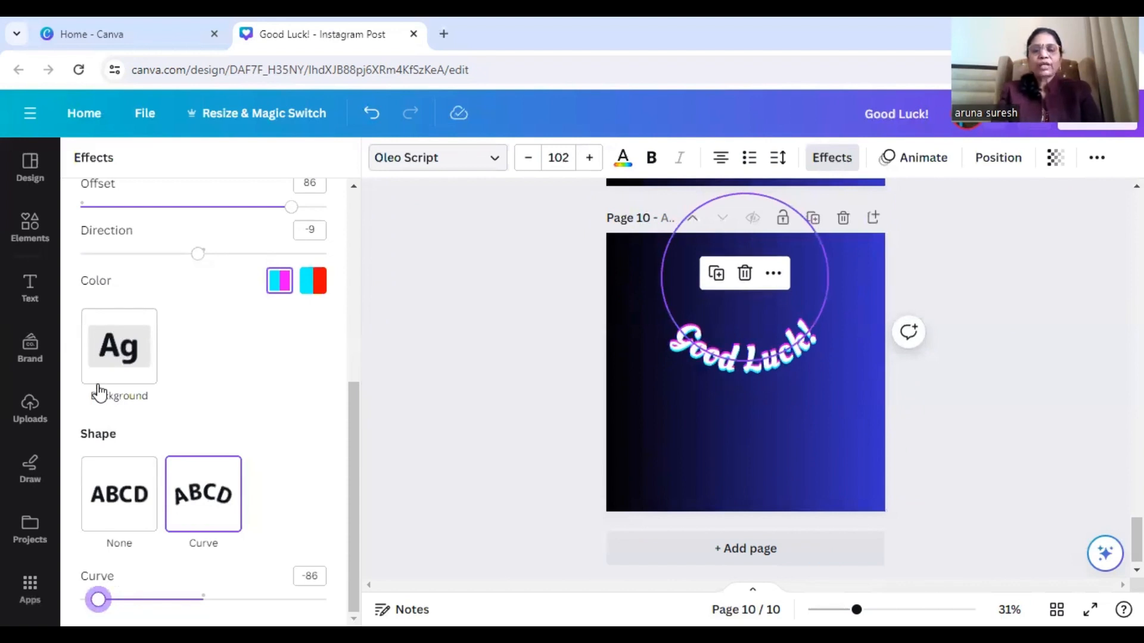
left_click_drag(123, 404, 326, 599)
left_click(290, 599)
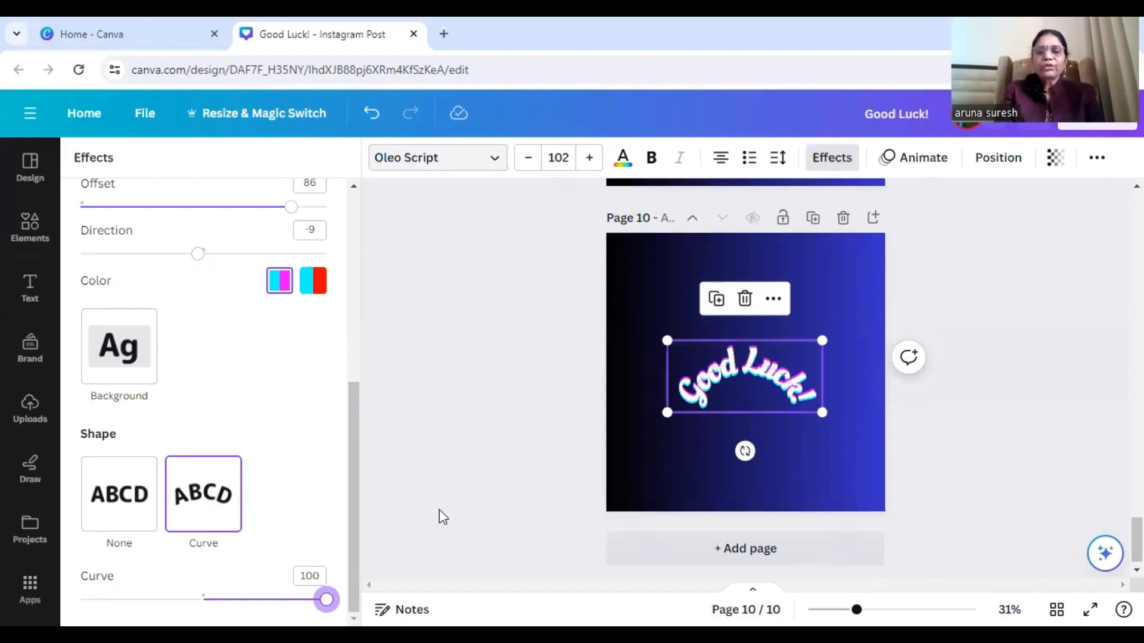
- Duplicate the curved heading on page 10, set the copy's Curve to -100 and place it beneath the original to form a ring
left_click(719, 300)
left_click_drag(748, 405, 754, 450)
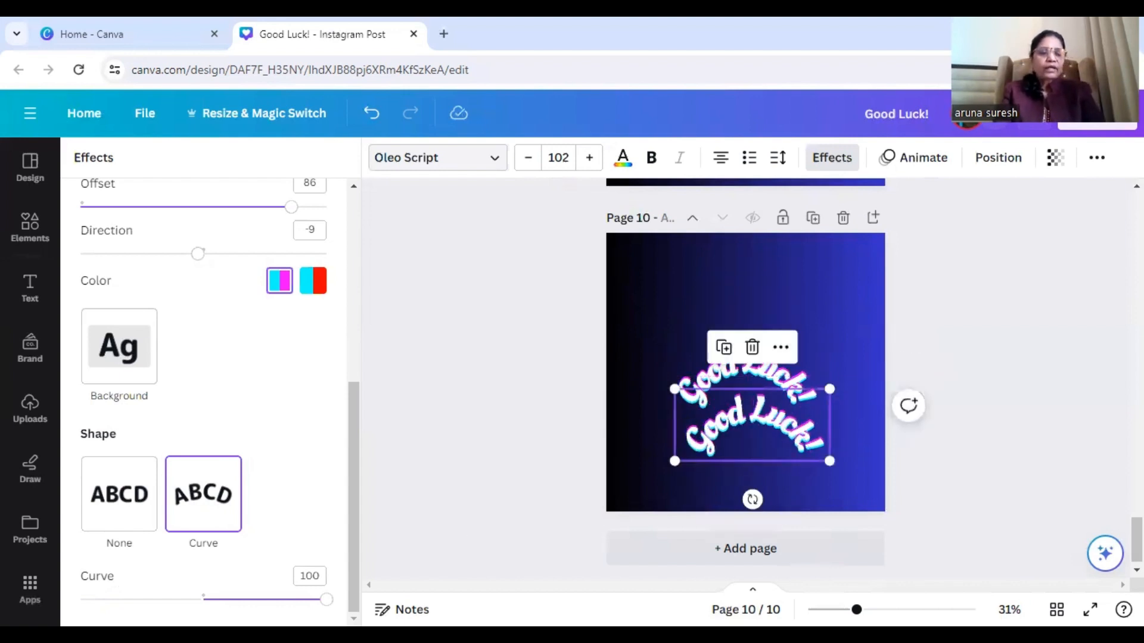
left_click_drag(326, 599, 50, 561)
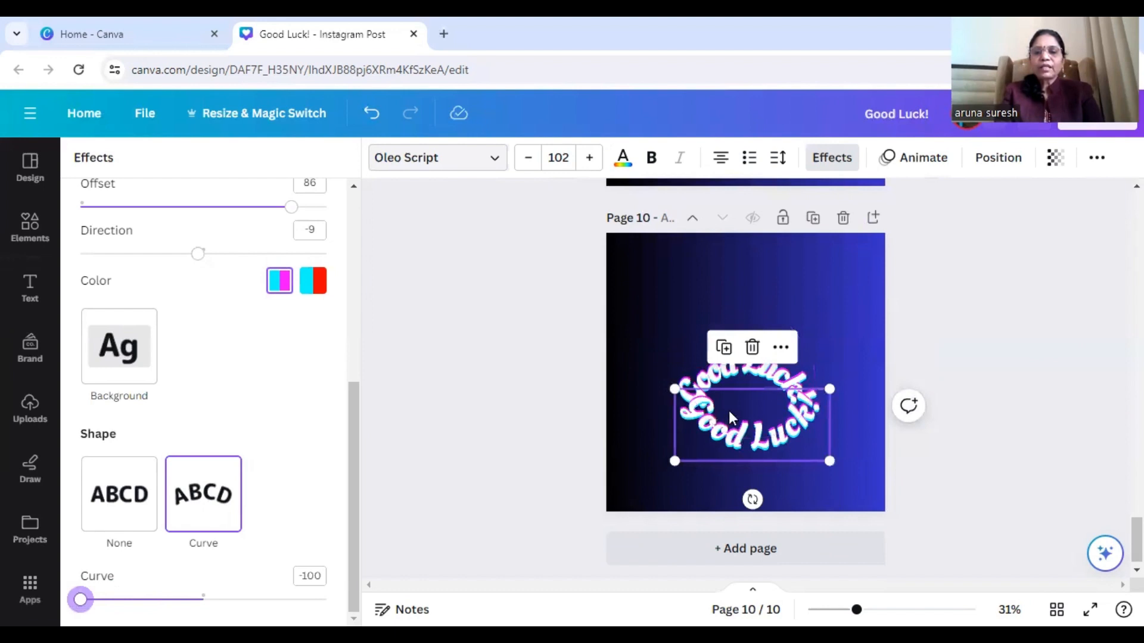
left_click_drag(728, 420, 725, 432)
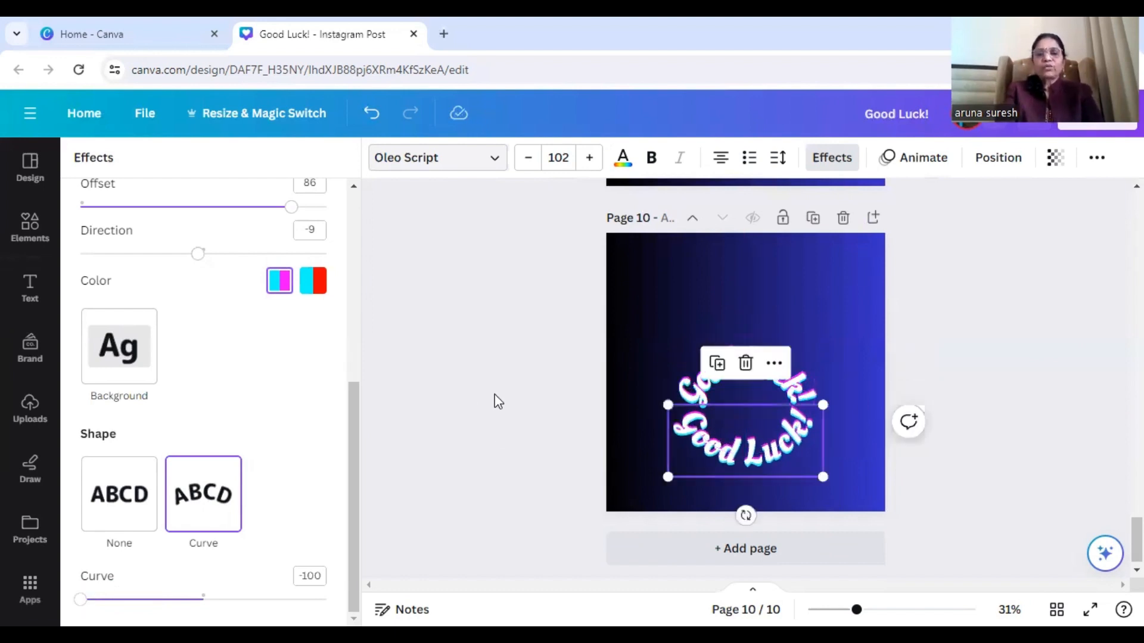
left_click(494, 395)
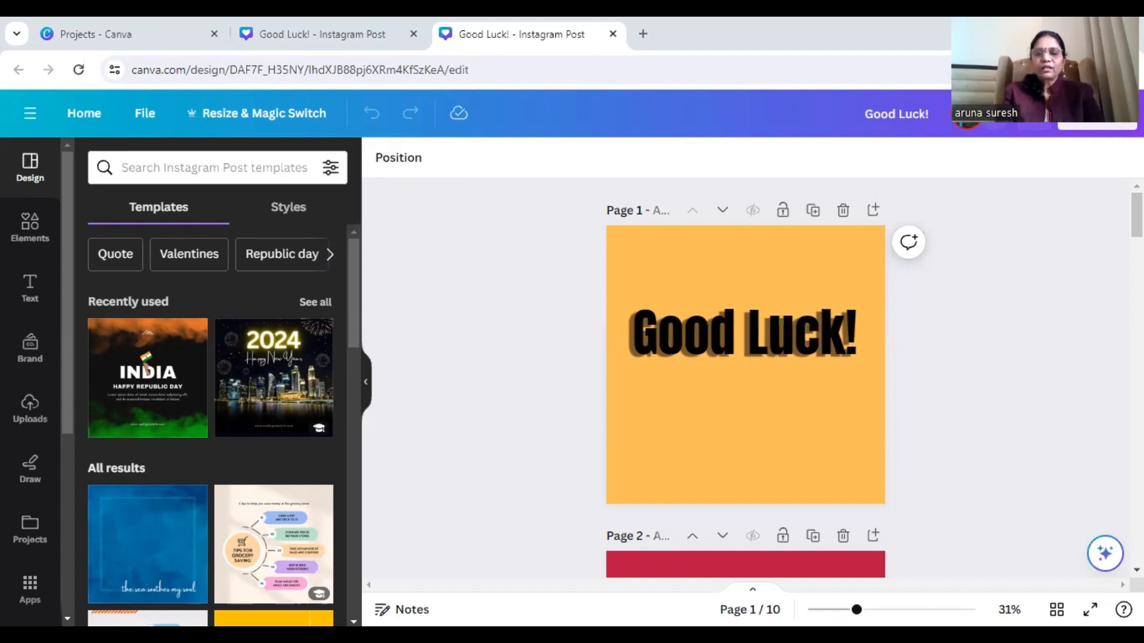
- Review the "Good Luck!" text effects and shapes on all pages of the post, from page 1 to page 10
scroll(744, 381, "down", 3)
scroll(745, 381, "down", 5)
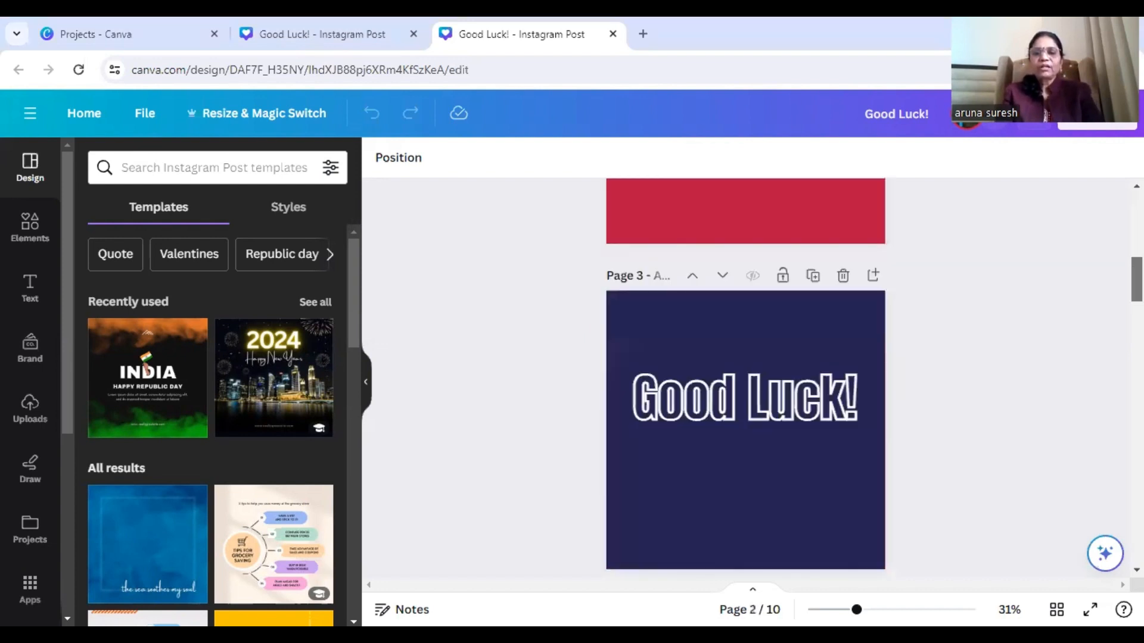
scroll(745, 382, "down", 2)
scroll(745, 381, "down", 2)
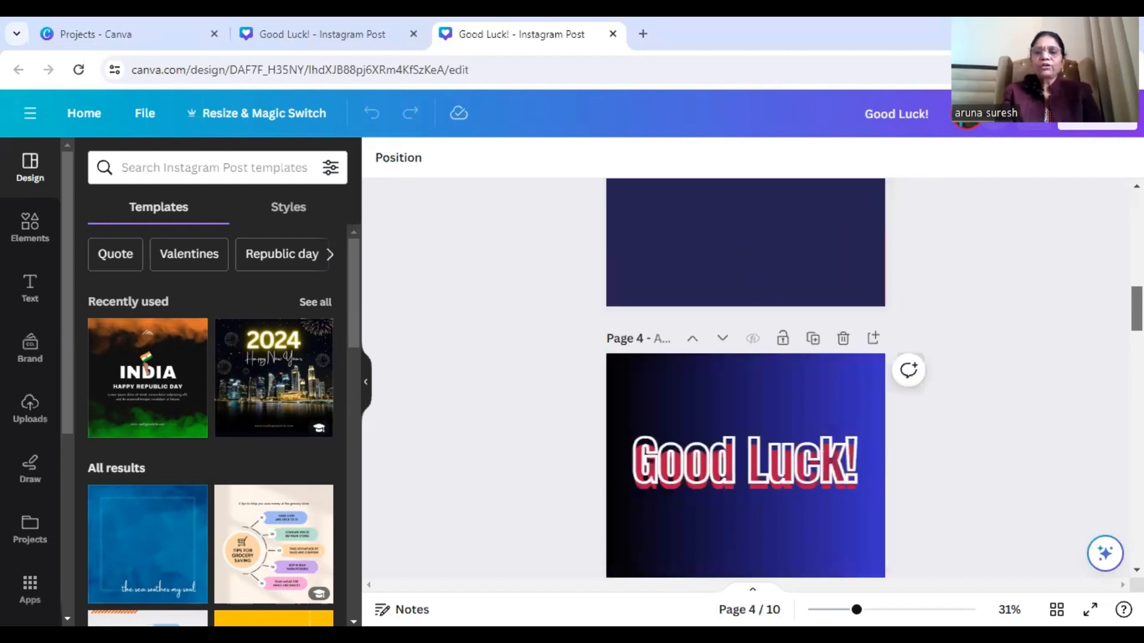
scroll(744, 381, "down", 3)
scroll(744, 382, "down", 3)
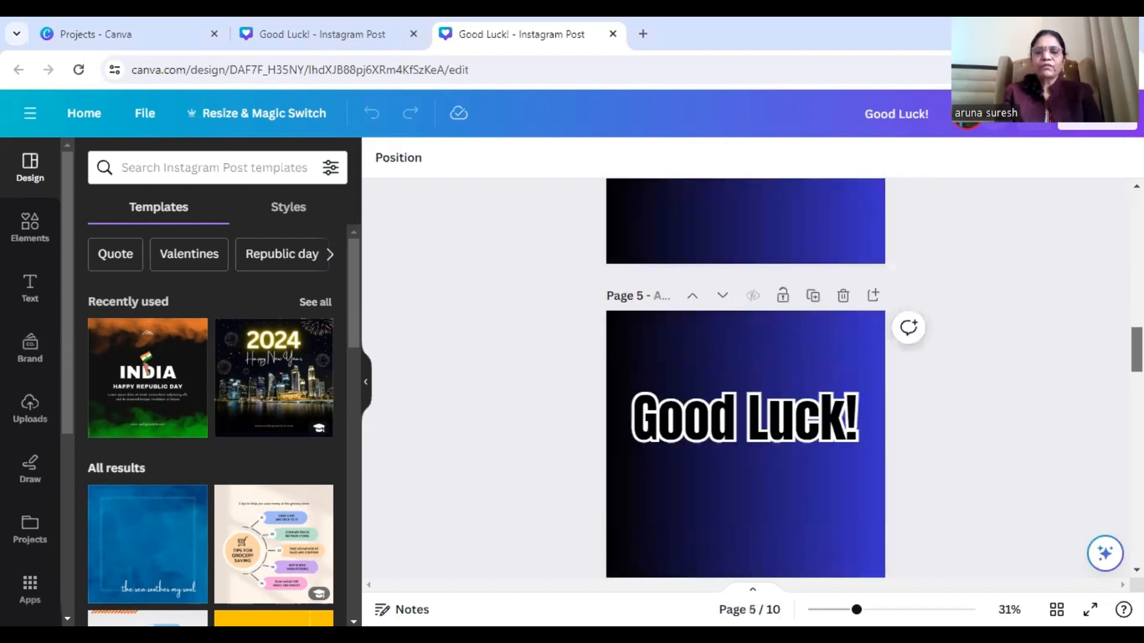
scroll(745, 382, "down", 2)
scroll(744, 381, "down", 4)
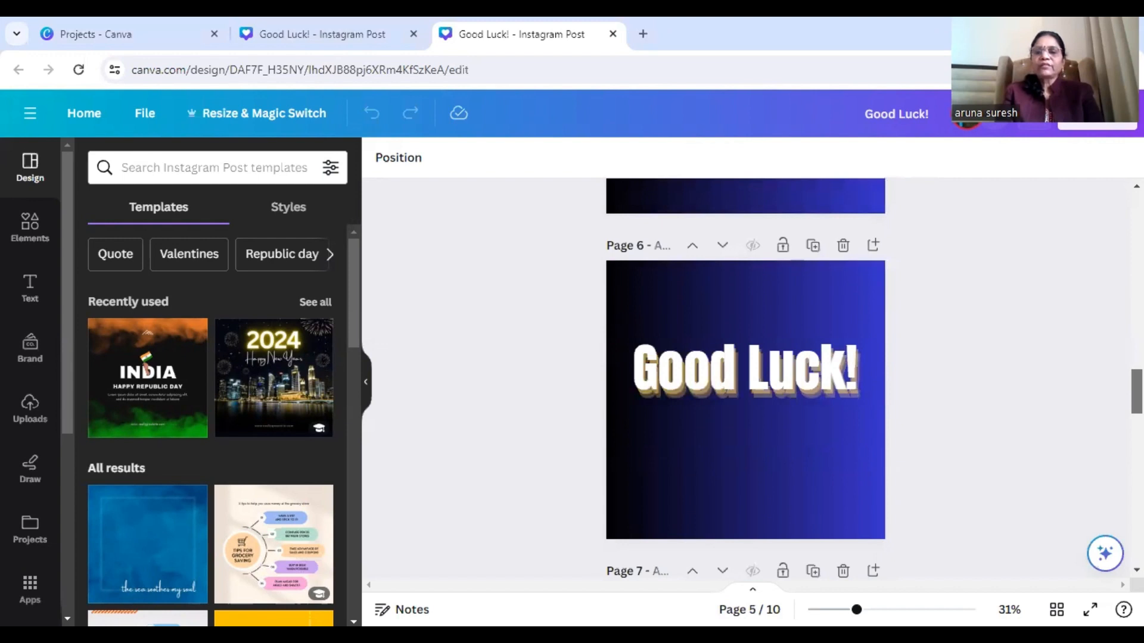
scroll(744, 381, "down", 2)
scroll(744, 381, "down", 3)
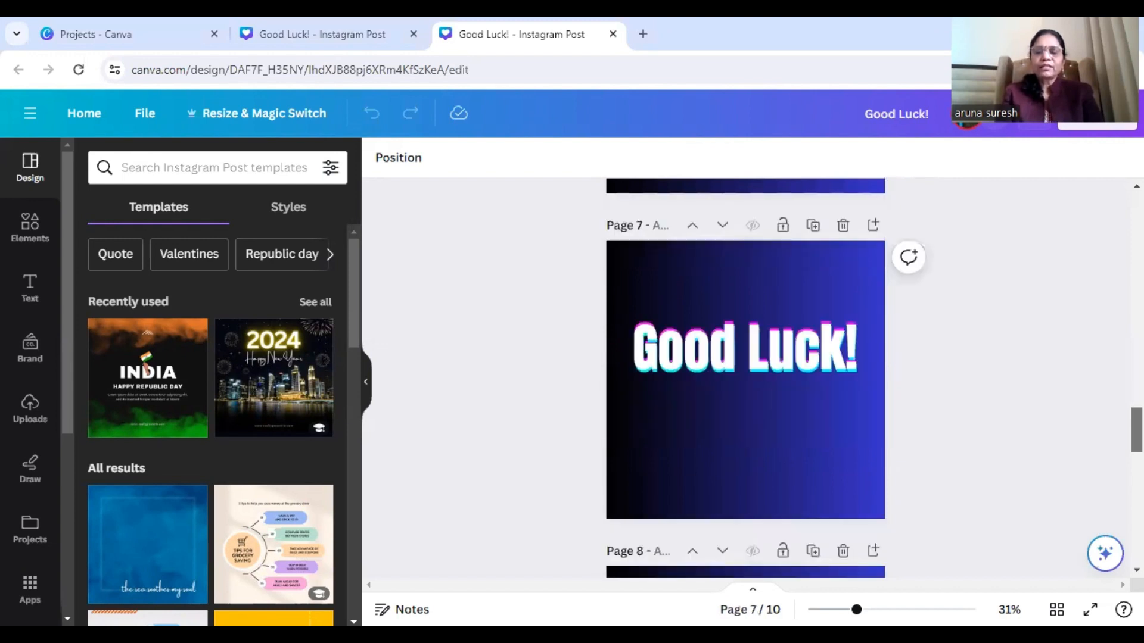
scroll(744, 382, "down", 2)
scroll(745, 381, "down", 3)
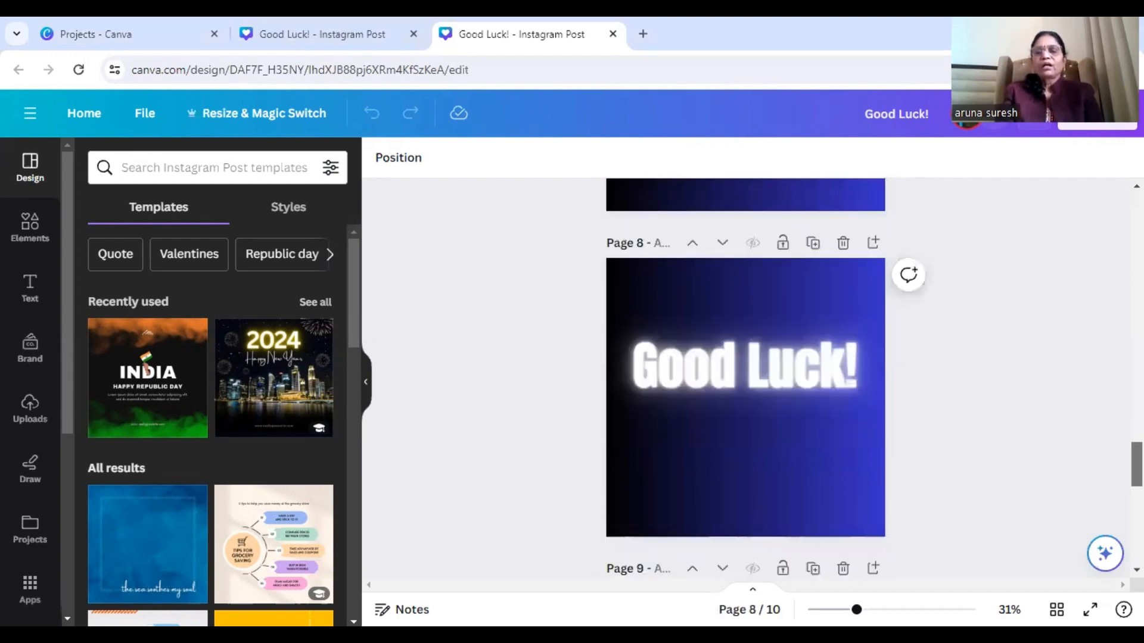
scroll(744, 382, "down", 2)
scroll(745, 381, "down", 3)
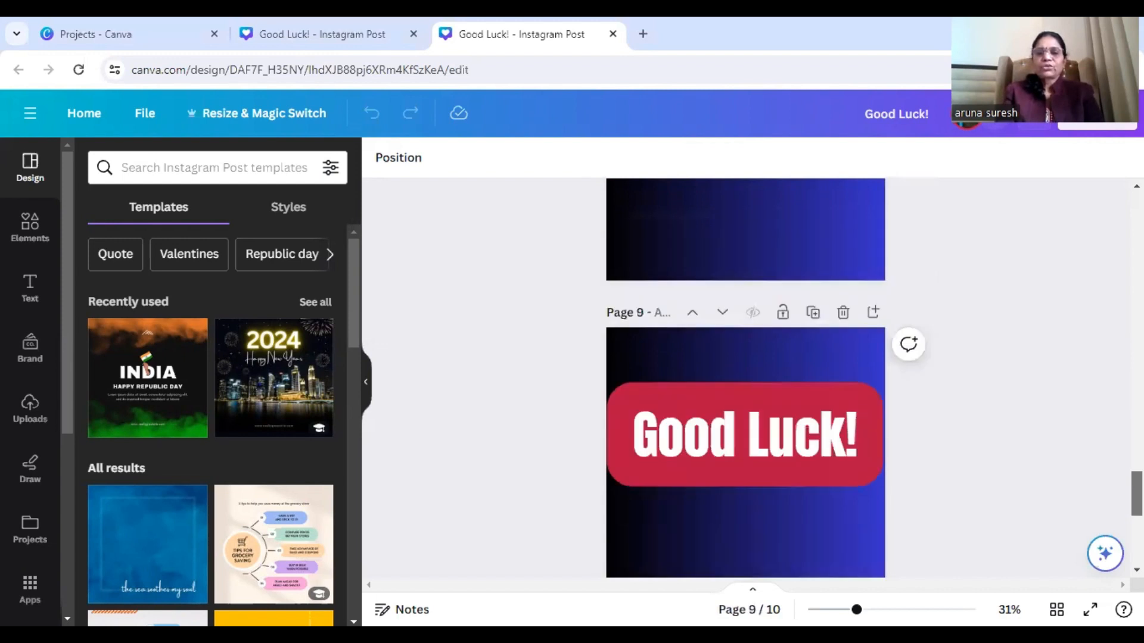
scroll(745, 381, "down", 4)
scroll(745, 381, "down", 4)
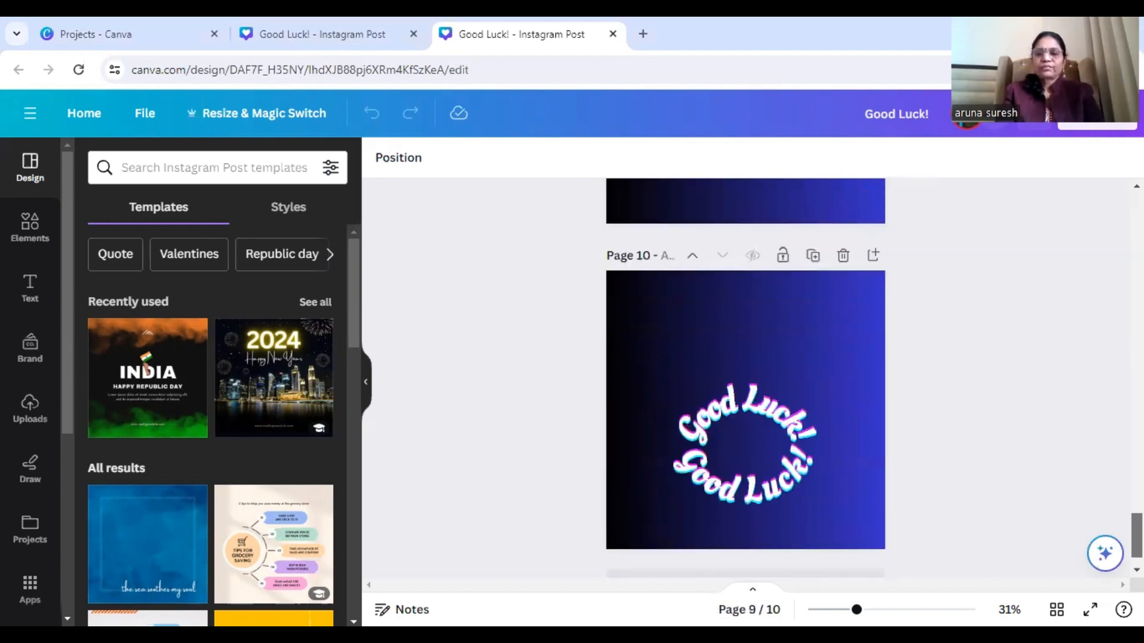
scroll(1018, 313, "down", 1)
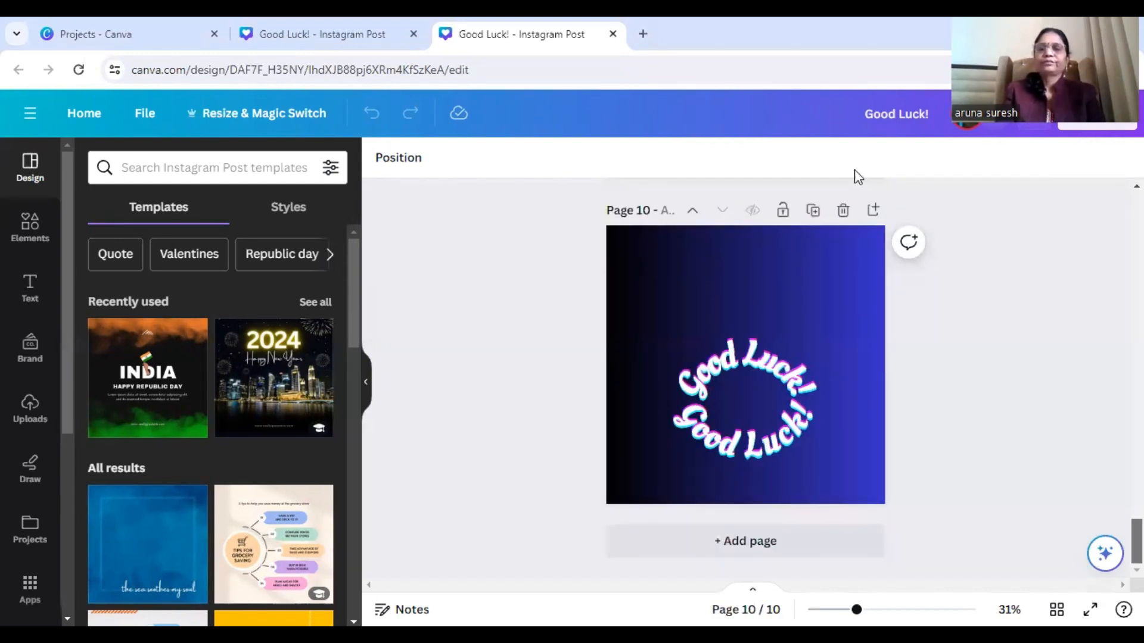